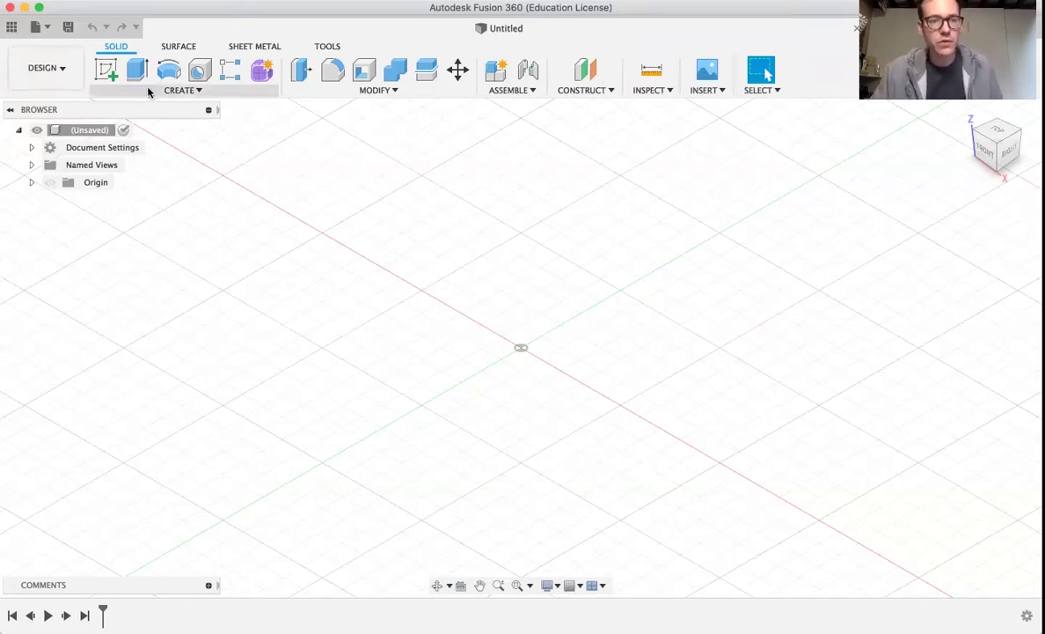
Sketch a rectangle 100 mm wide and 50 mm high on the horizontal XY plane, with one short edge along the Y axis
left_click(118, 78)
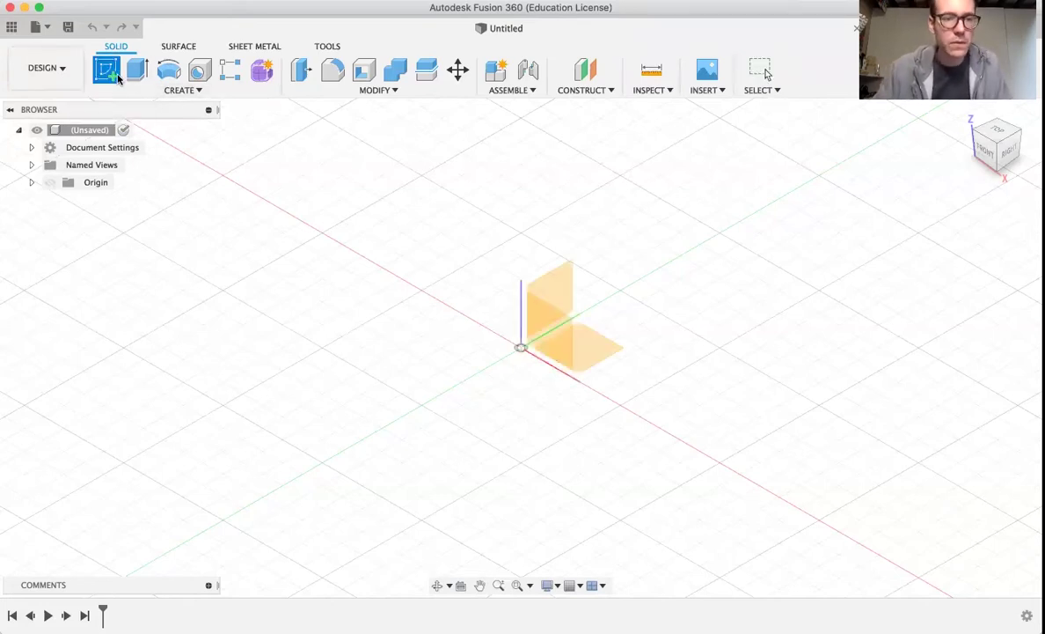
left_click(600, 352)
left_click(138, 69)
left_click(464, 288)
type("80")
key("Tab")
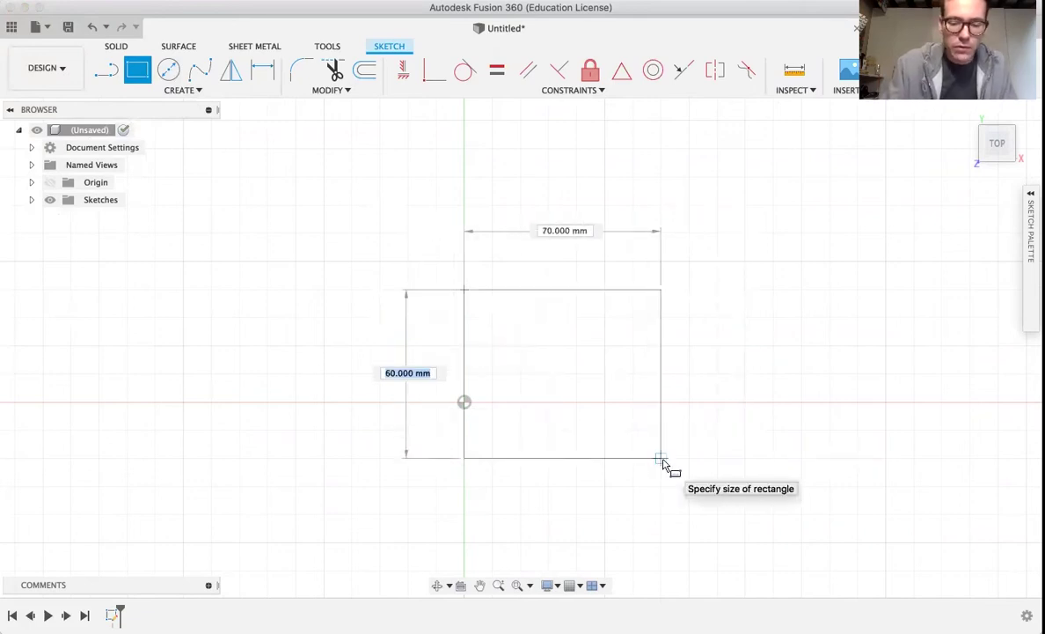
type("50")
key("Tab")
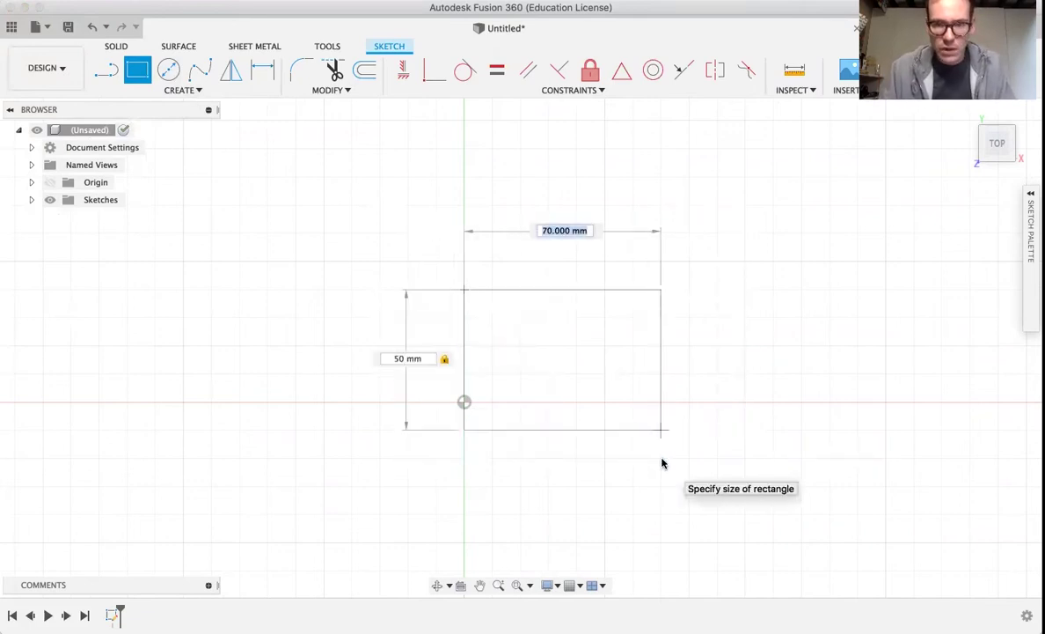
type("100")
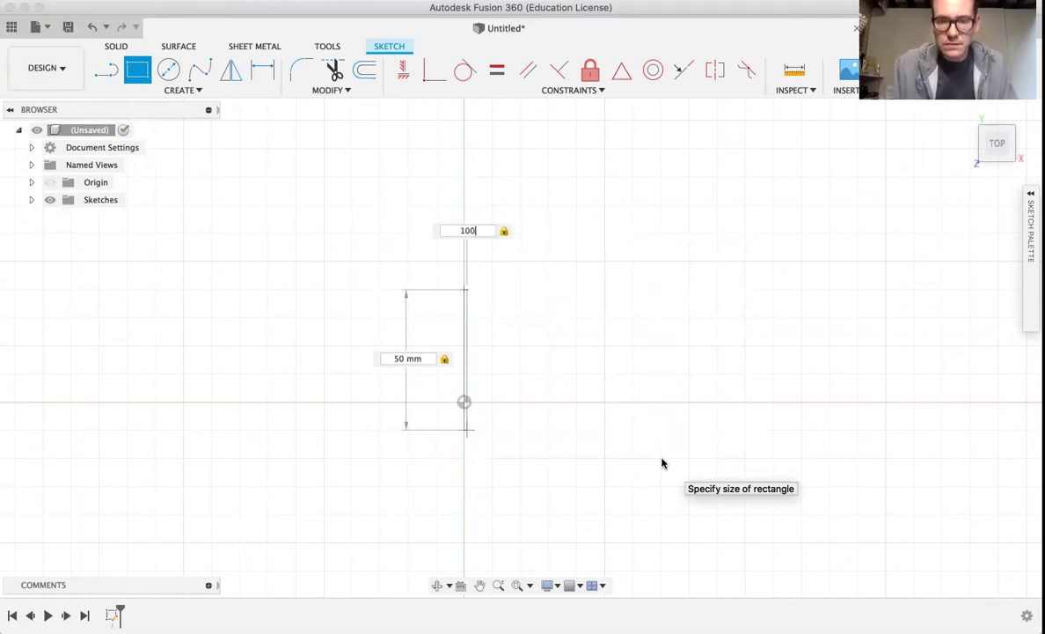
key("Return")
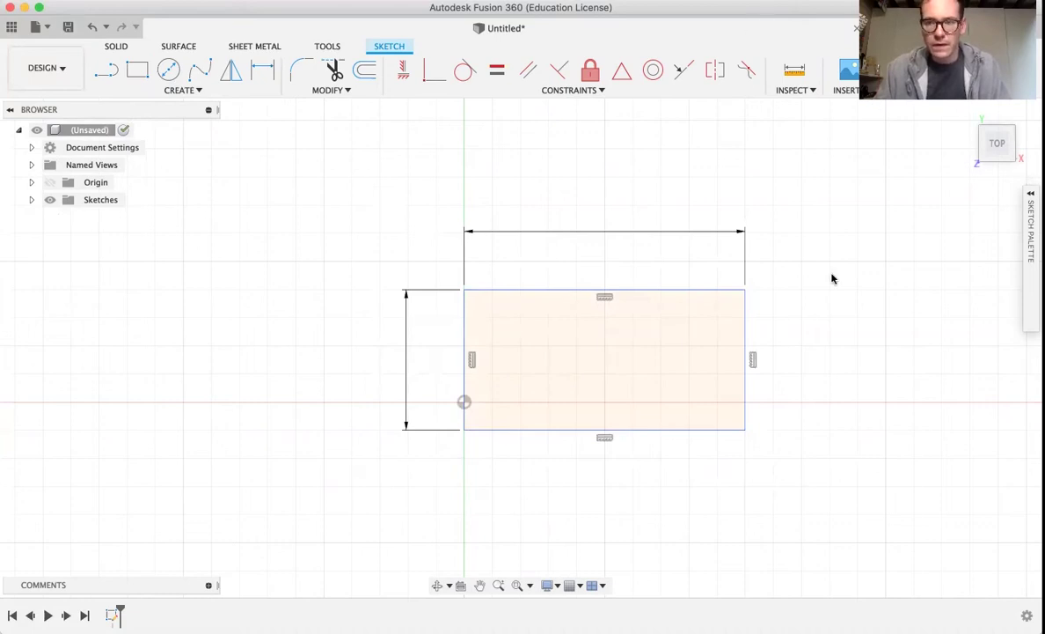
Extrude the rectangular profile upward by 10 mm as a new body
left_click(968, 71)
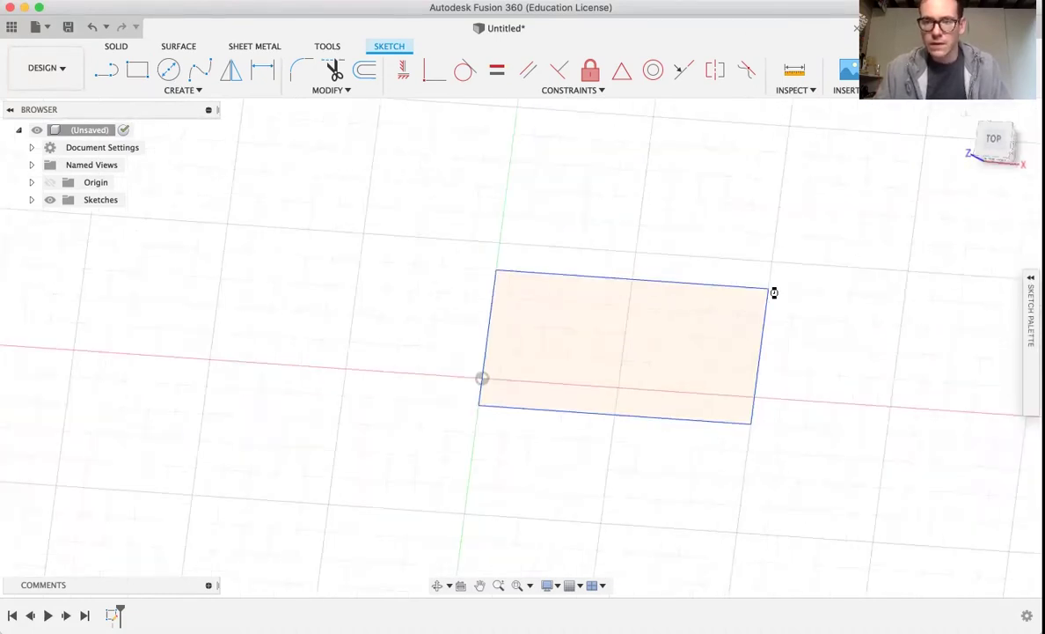
left_click(596, 359)
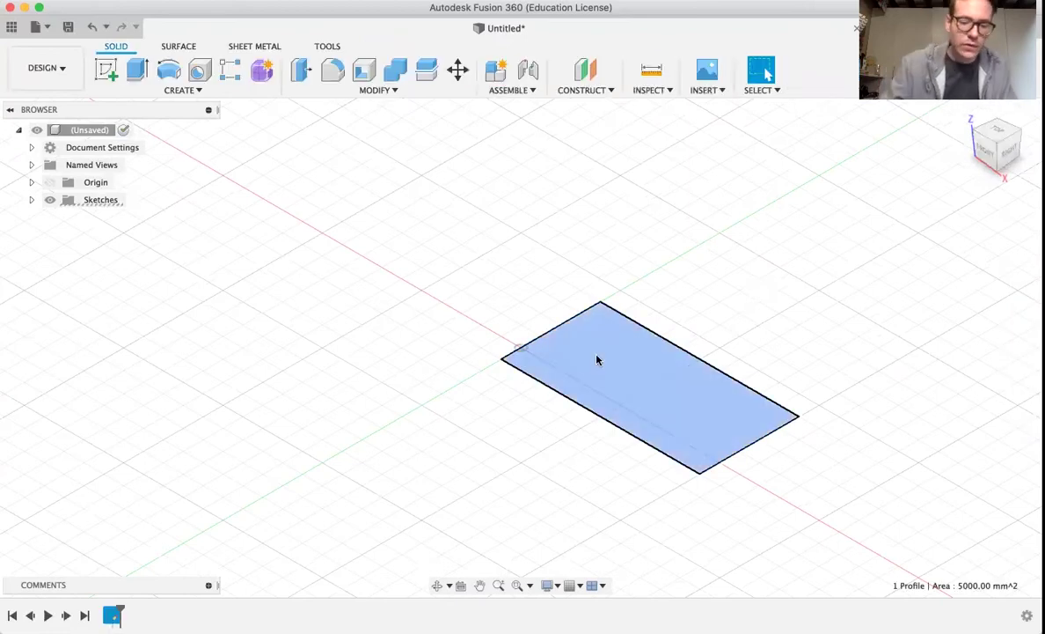
key("e")
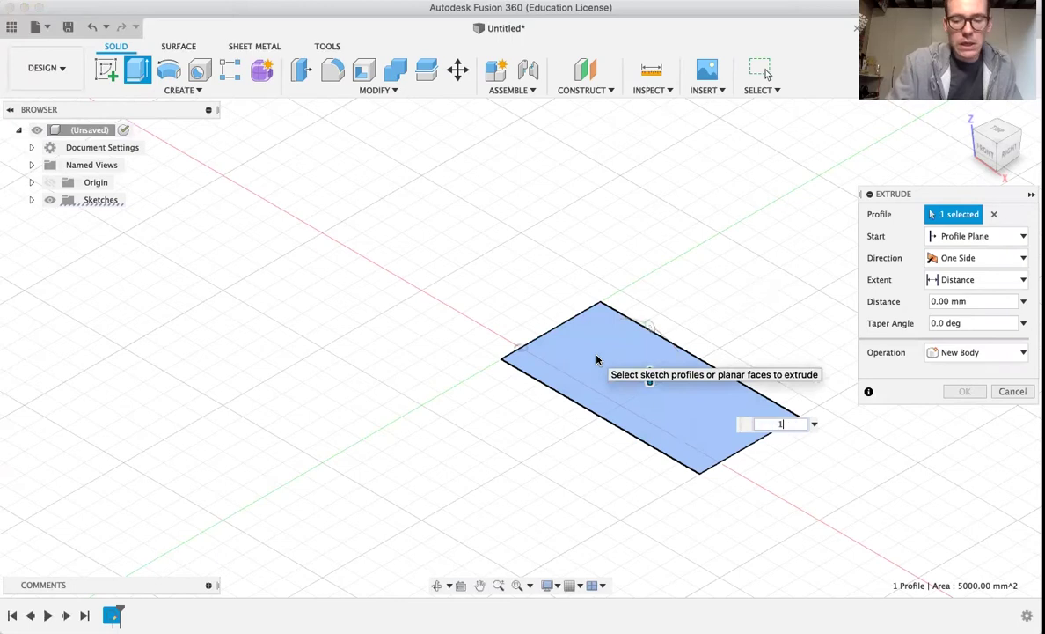
type("10")
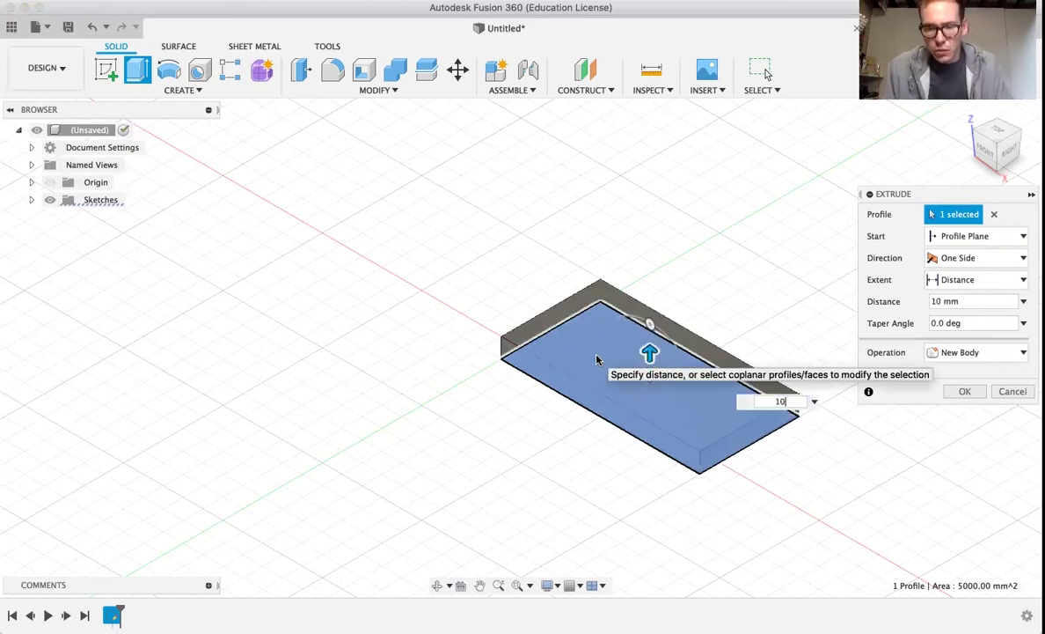
key("Return")
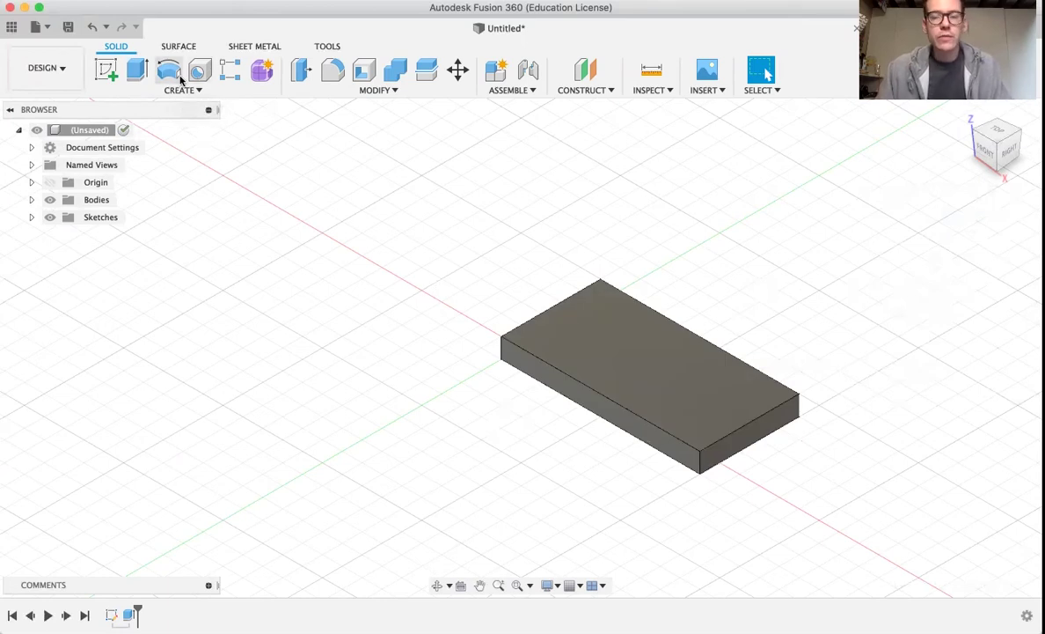
Start a sketch on the plate's top face and draw a circle about 18 mm in diameter near its upper-left corner
left_click(105, 70)
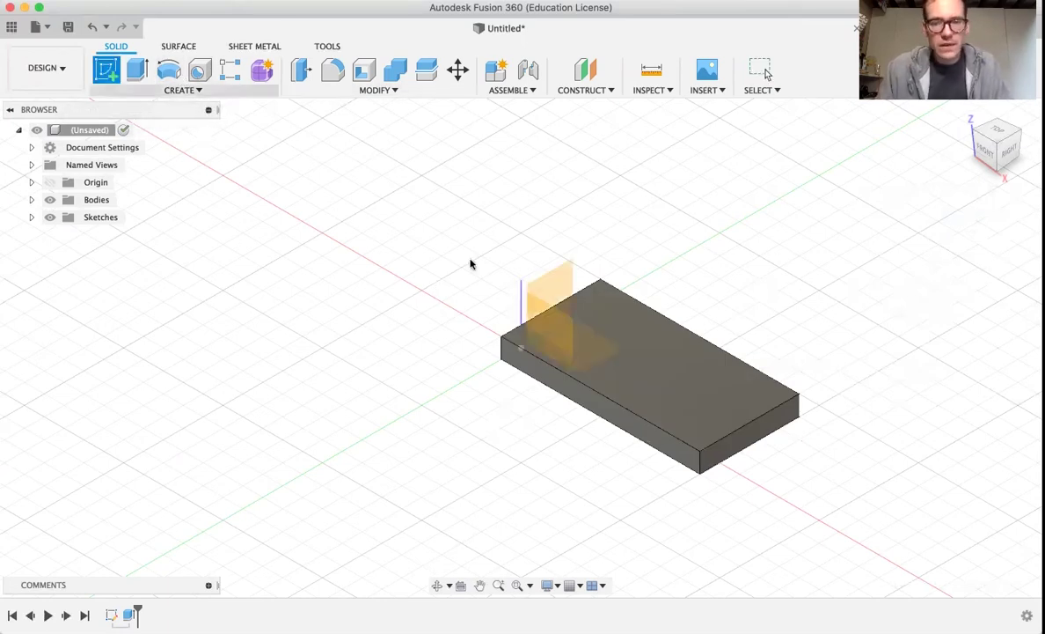
left_click(631, 343)
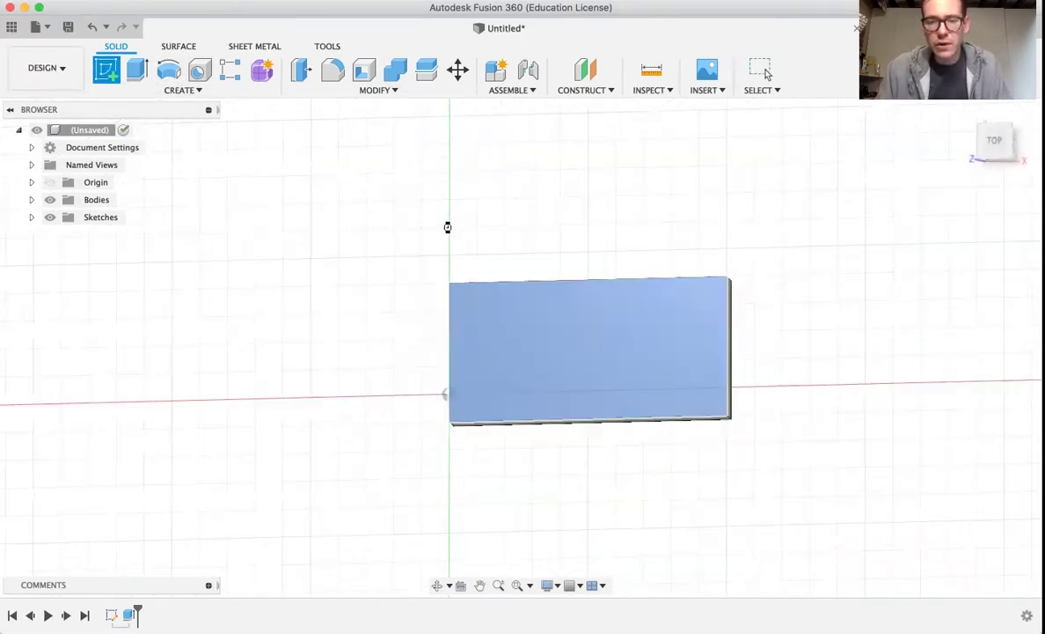
left_click(169, 70)
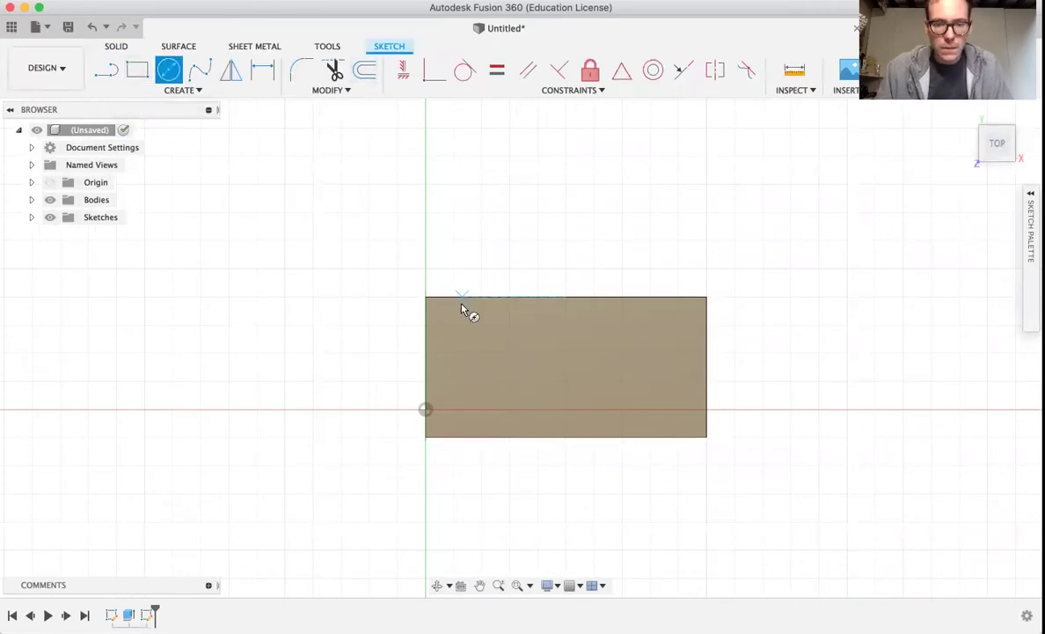
left_click(454, 324)
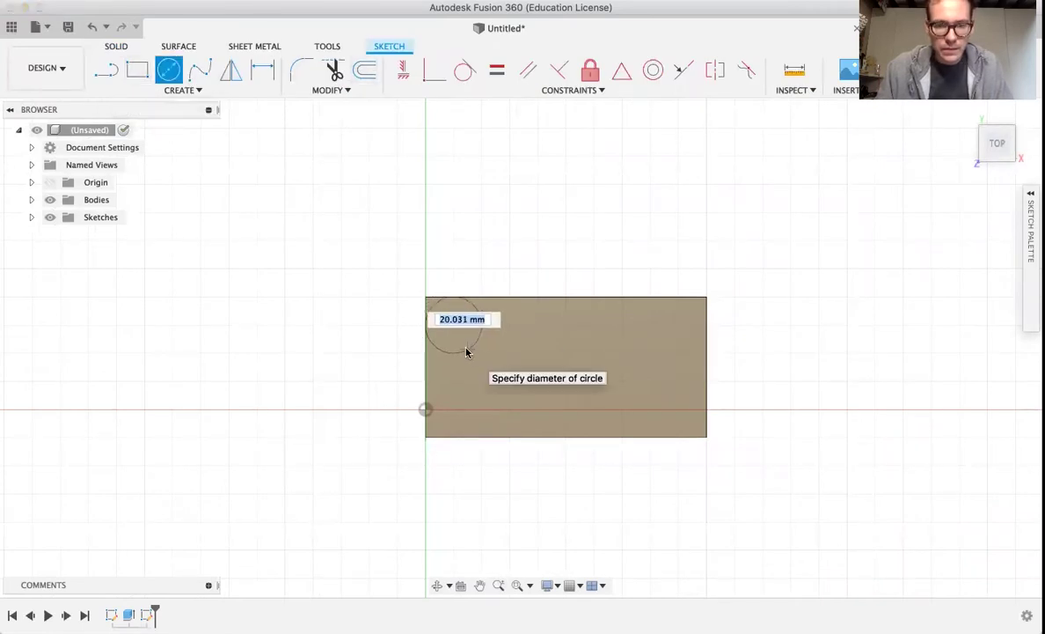
key("Tab")
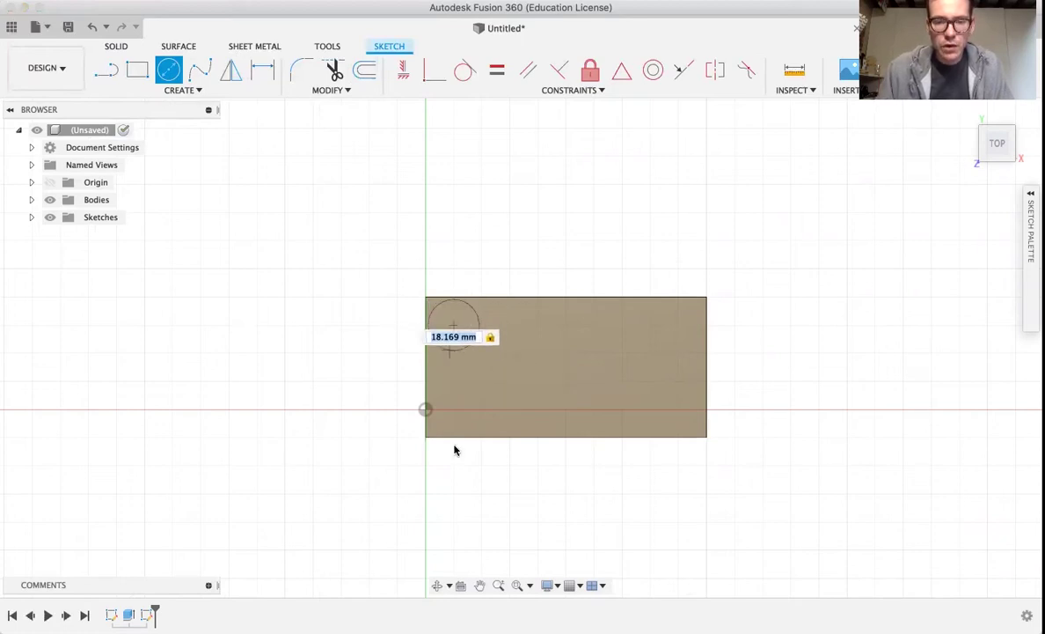
left_click(446, 238)
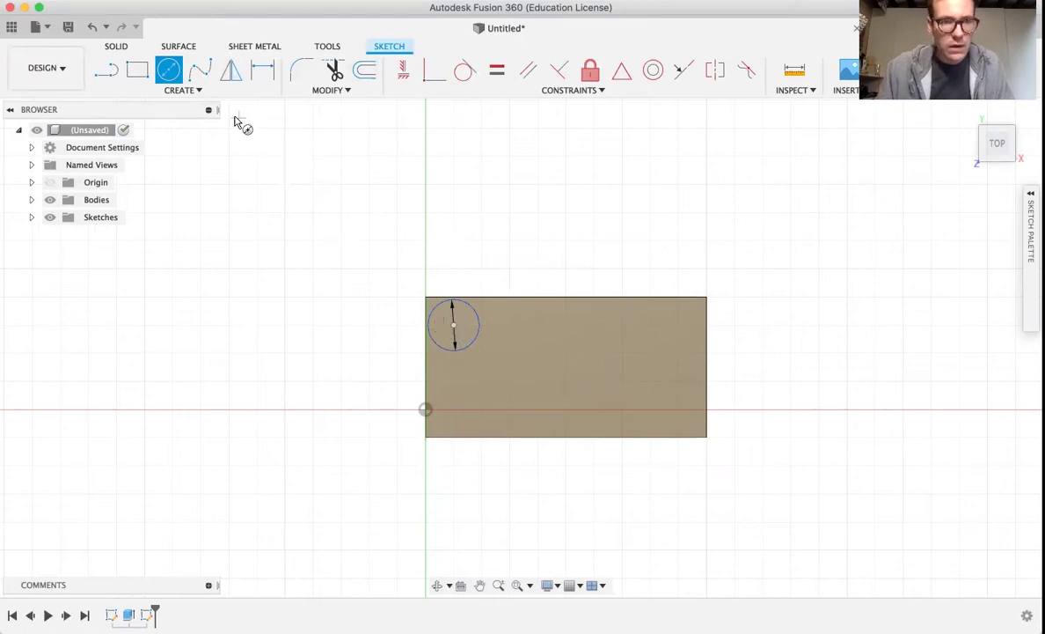
Draw a circle about 27 mm in diameter near the middle of the plate and one about 18 mm toward its right end
left_click(537, 333)
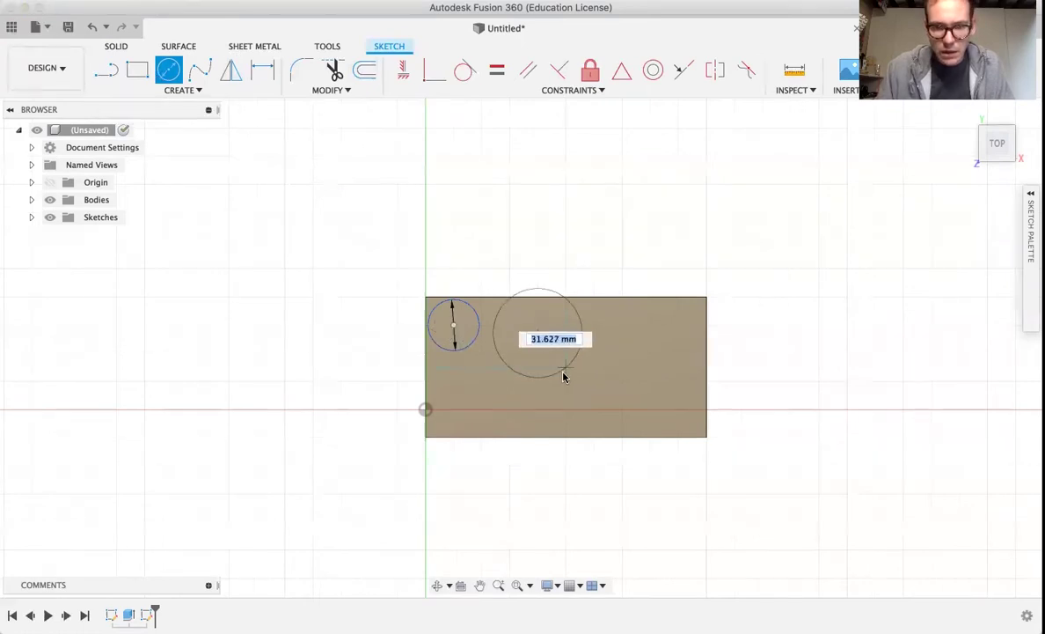
key("Tab")
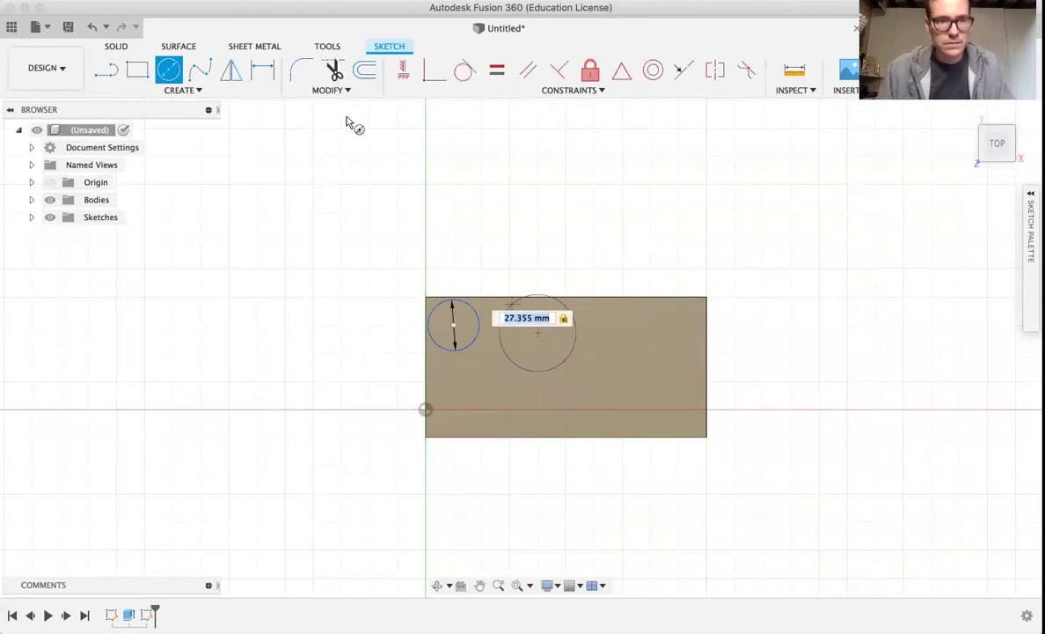
left_click(619, 399)
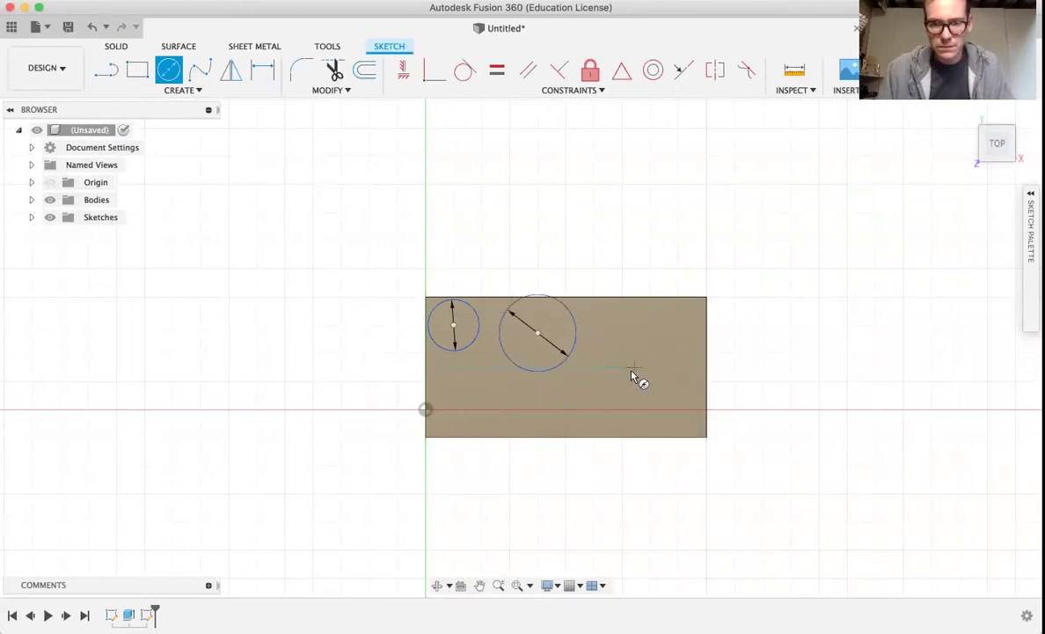
left_click(629, 368)
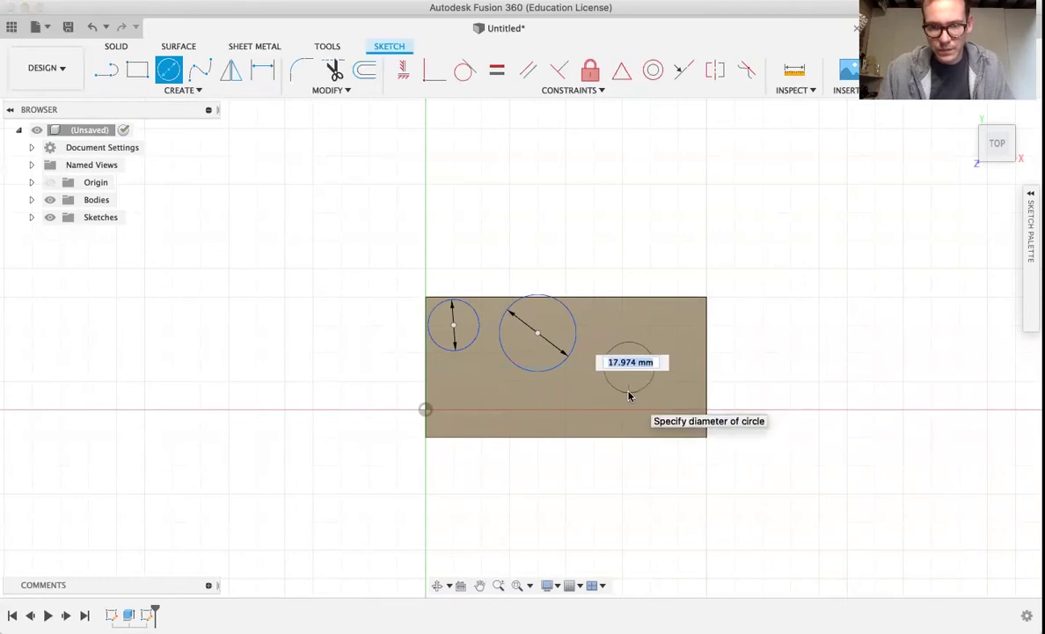
key("Tab")
left_click(633, 430)
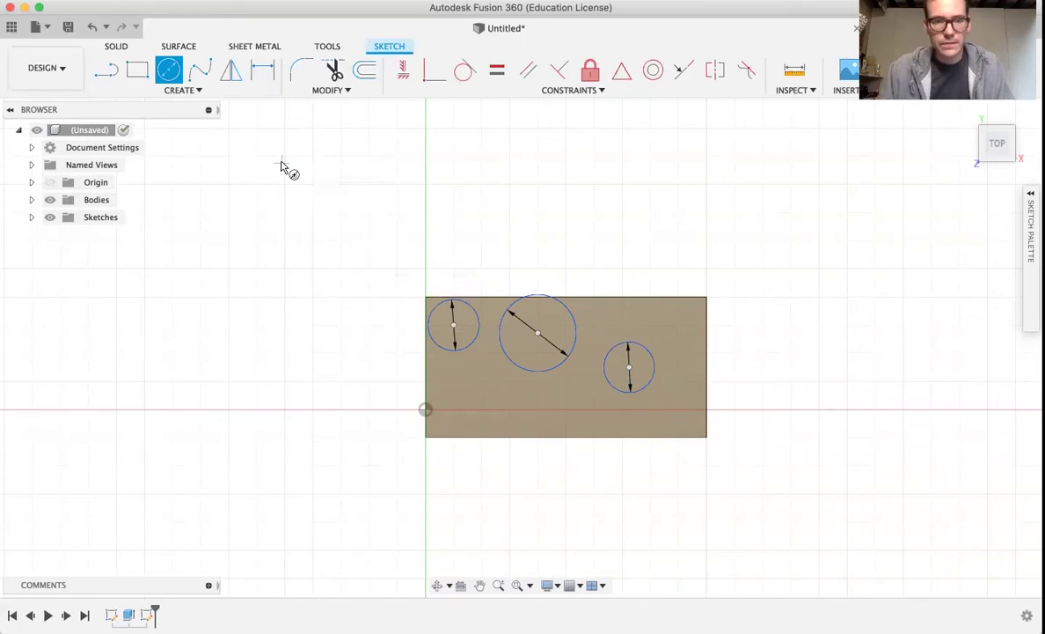
left_click(403, 247)
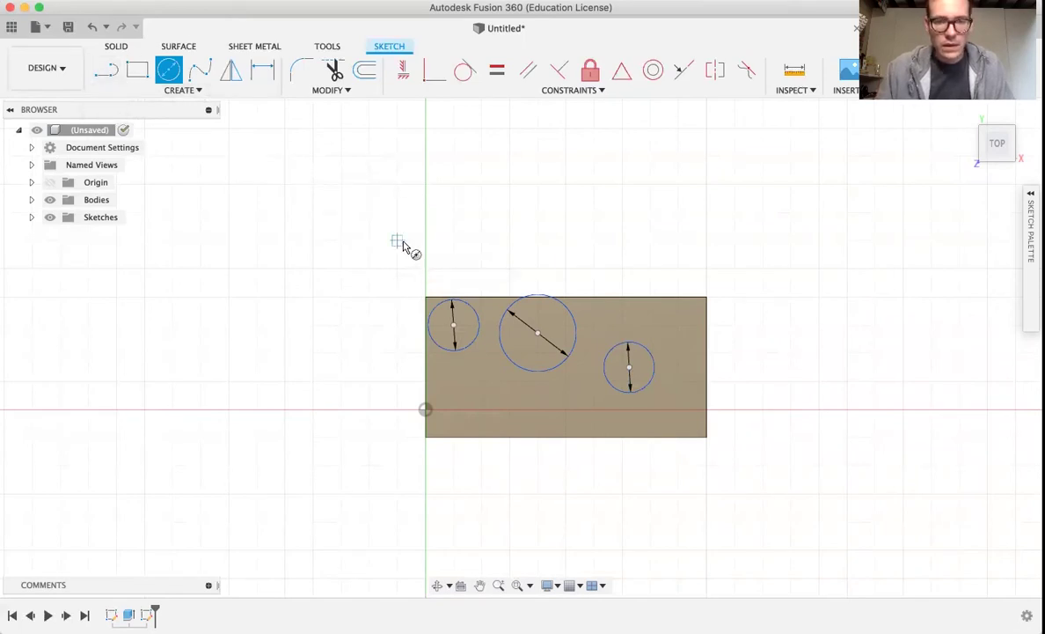
key("BackSpace")
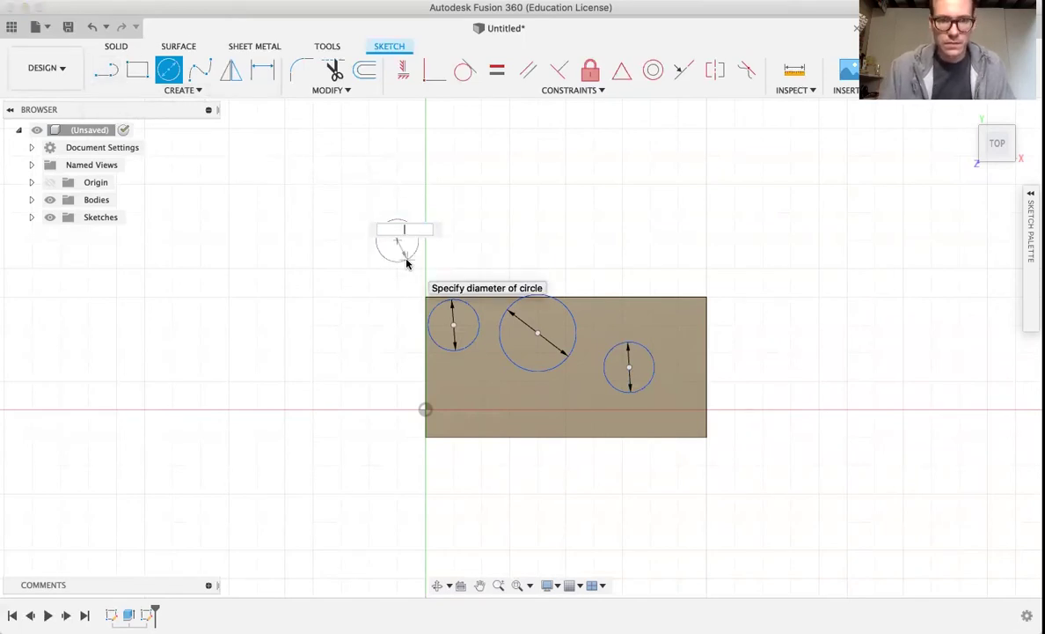
left_click(271, 429)
key("super+z")
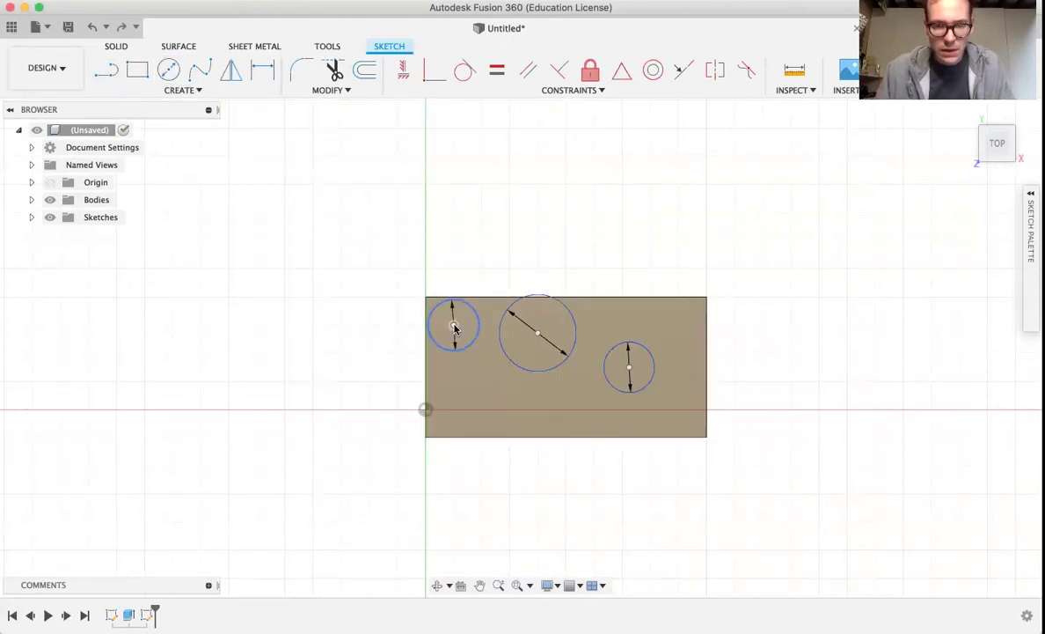
Reposition the three circles fully inside the plate's face: one near the upper-left corner, the large one central, the third toward the upper right
left_click_drag(454, 327, 460, 333)
left_click_drag(538, 333, 555, 379)
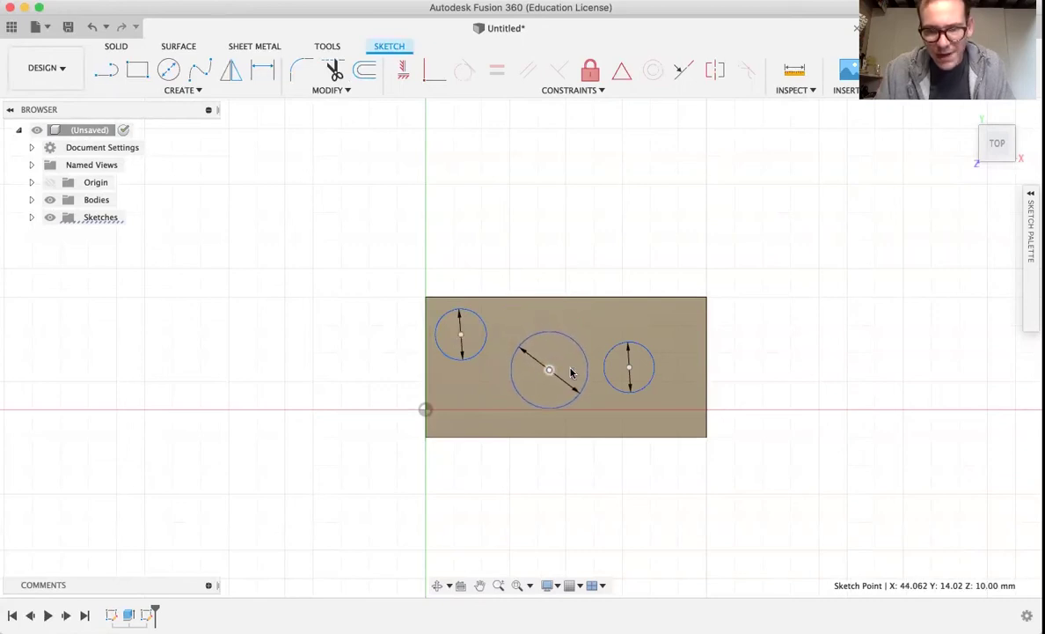
left_click_drag(634, 370, 657, 346)
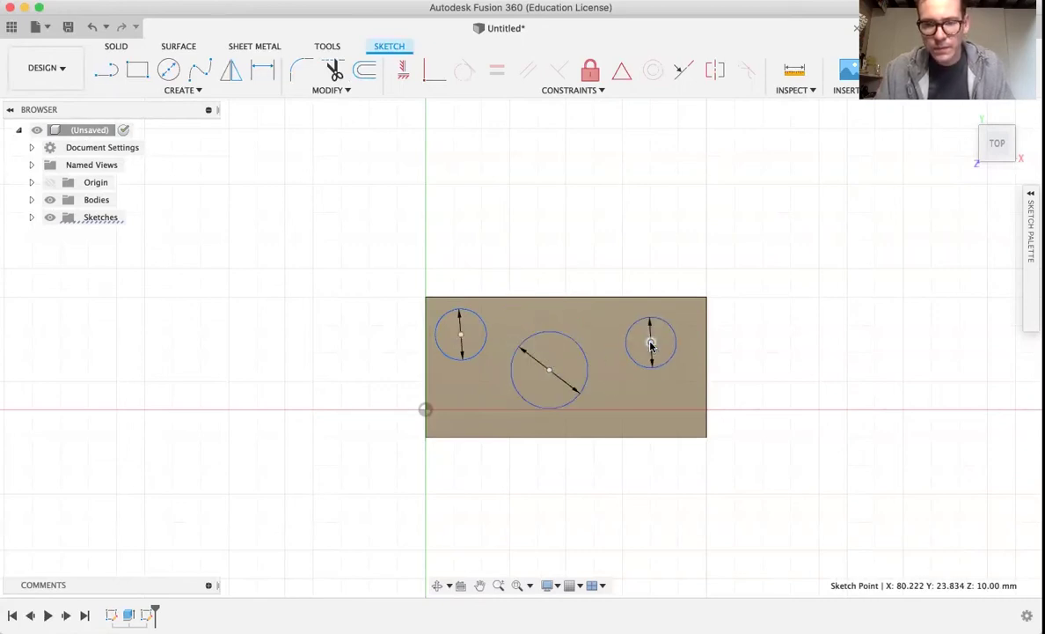
Extrude all three circle profiles upward by 10 mm, joined to the plate
left_click(966, 111)
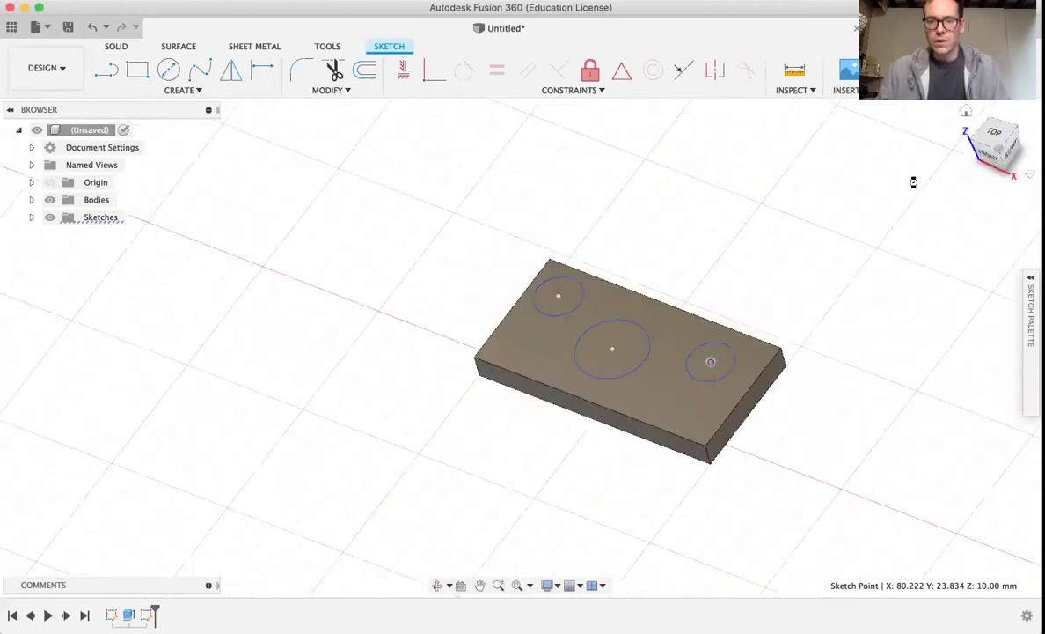
left_click(647, 355)
key("e")
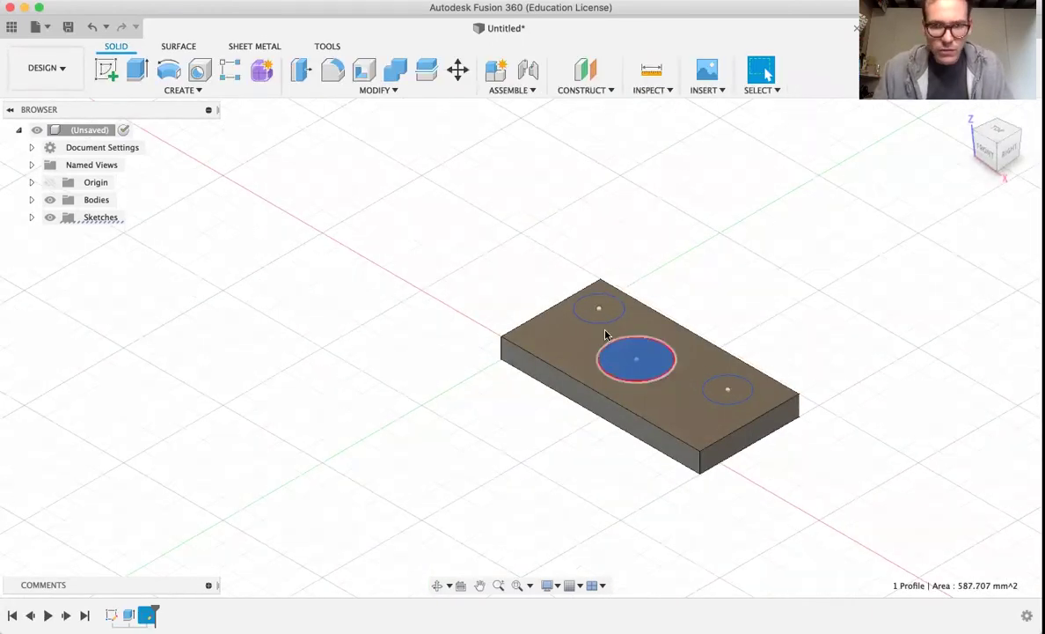
left_click(599, 305)
left_click(735, 396)
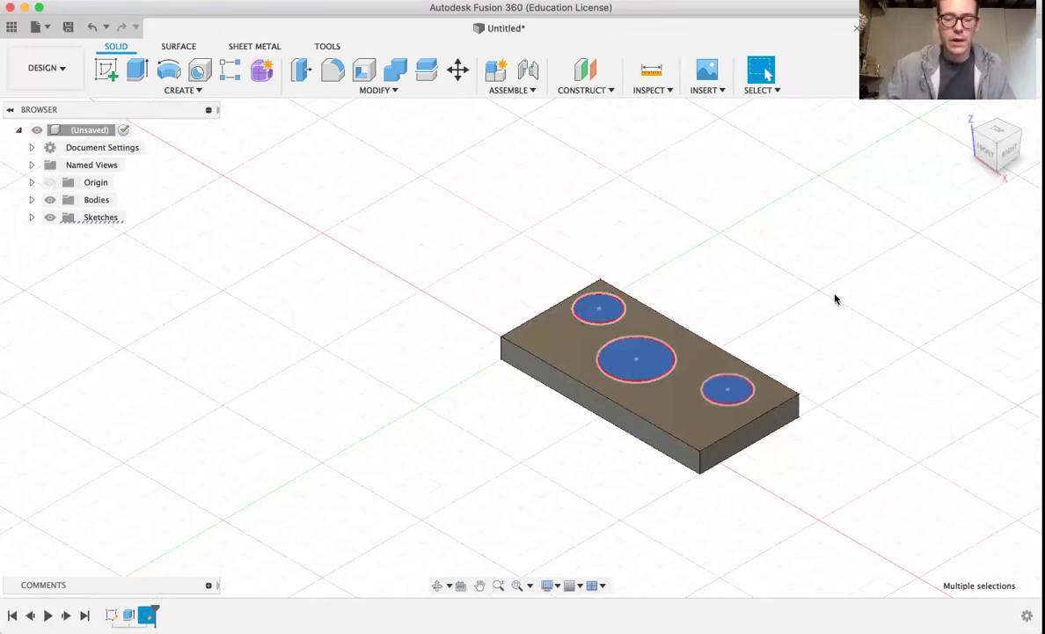
key("e")
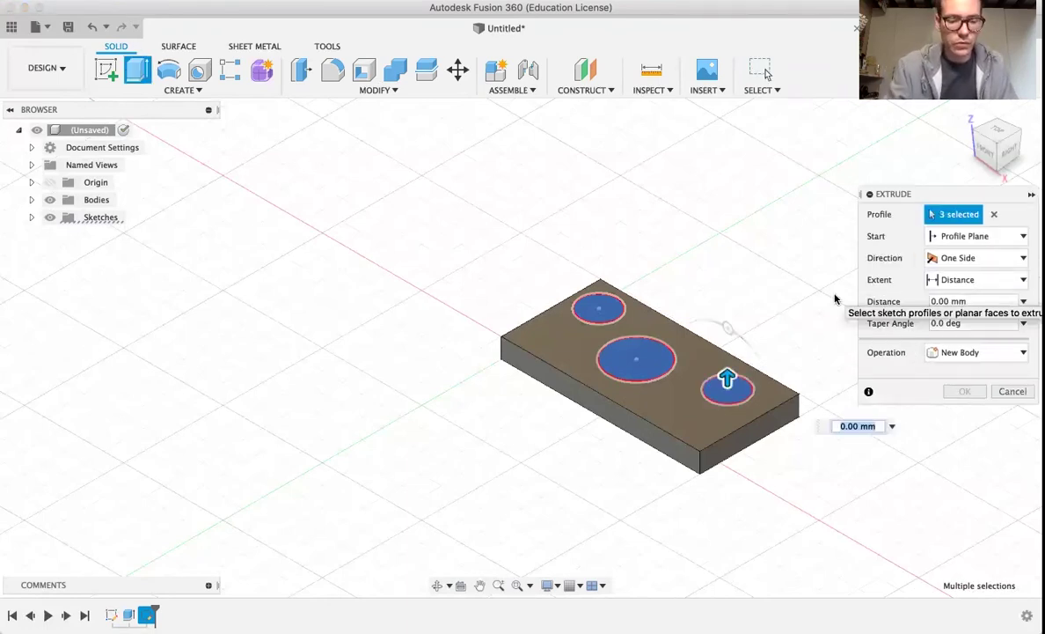
type("10")
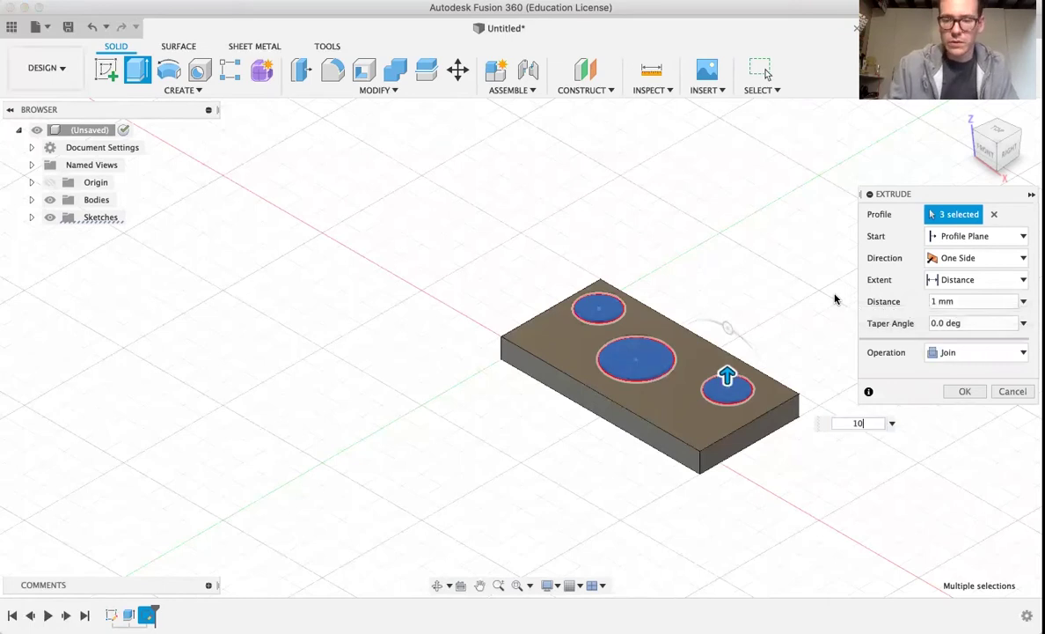
key("Return")
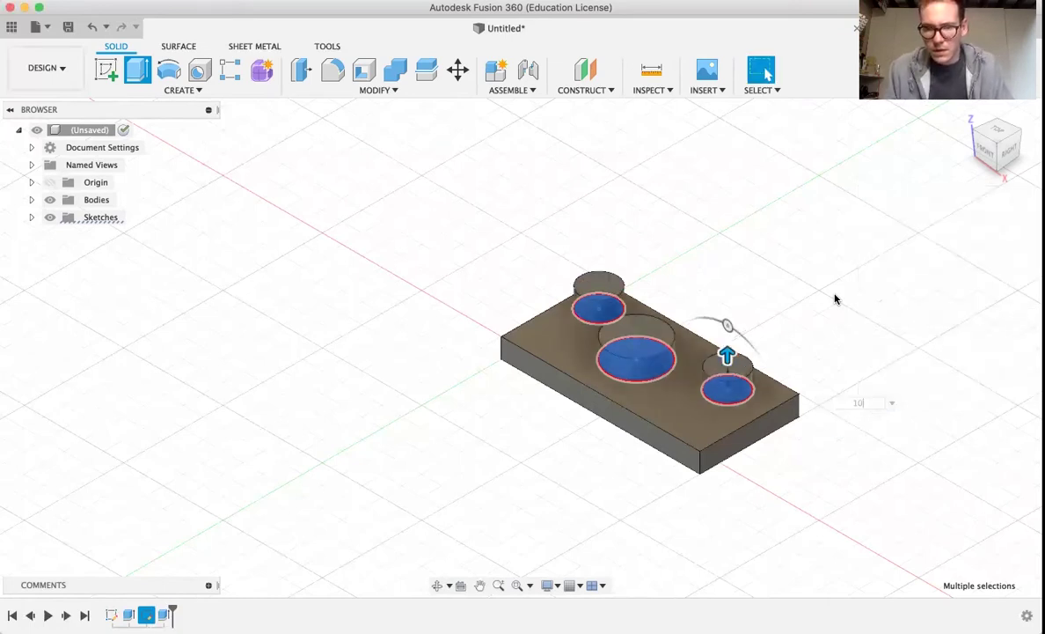
Fillet the top circular edges of all three bosses with a 5 mm radius
left_click(621, 359)
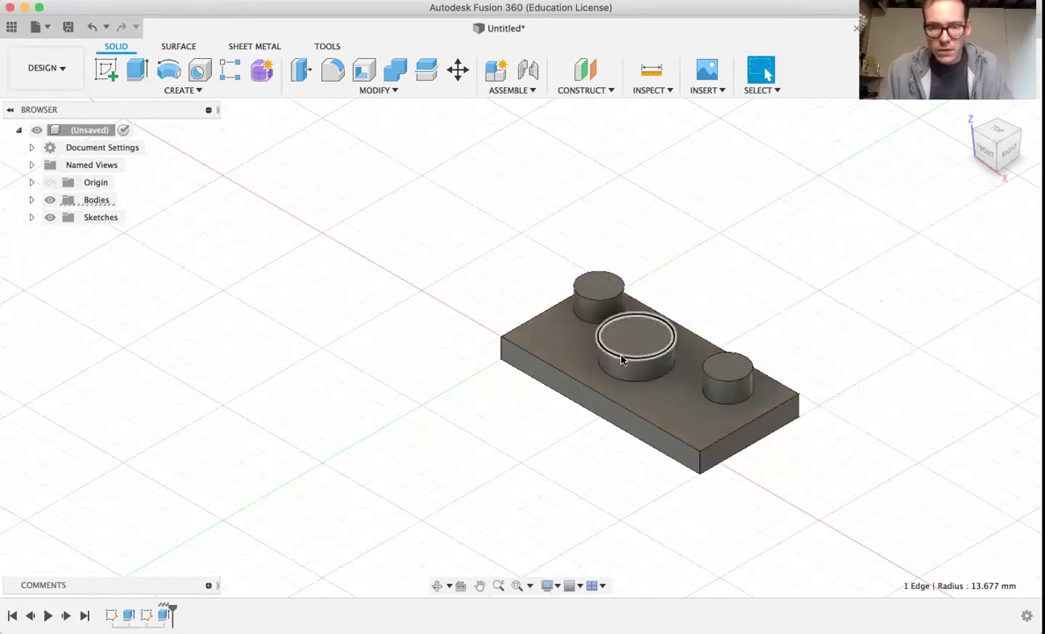
left_click(601, 299, "shift")
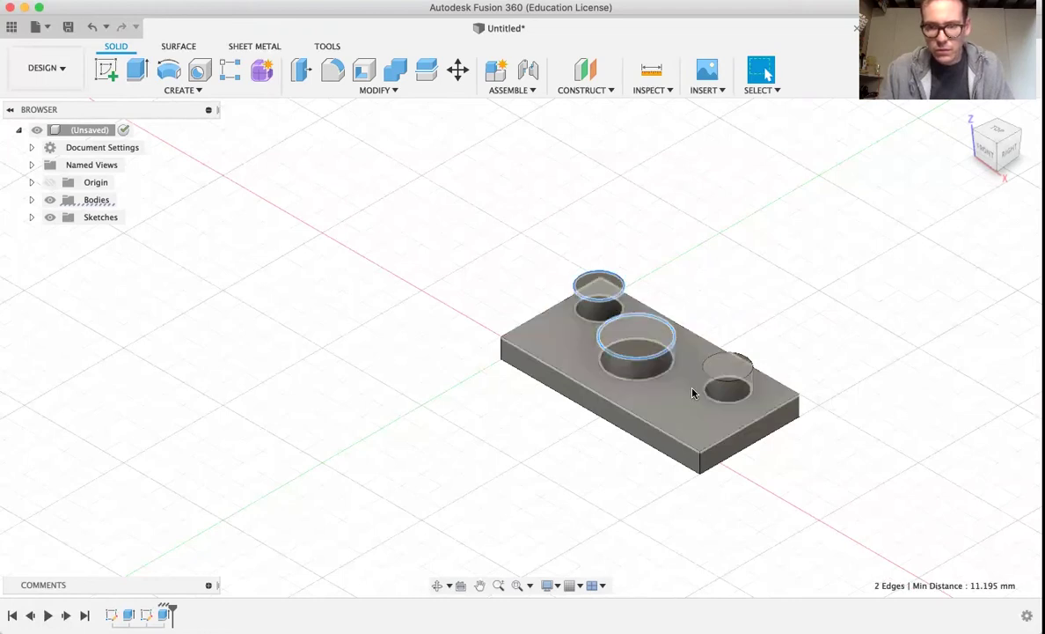
left_click(728, 379, "shift")
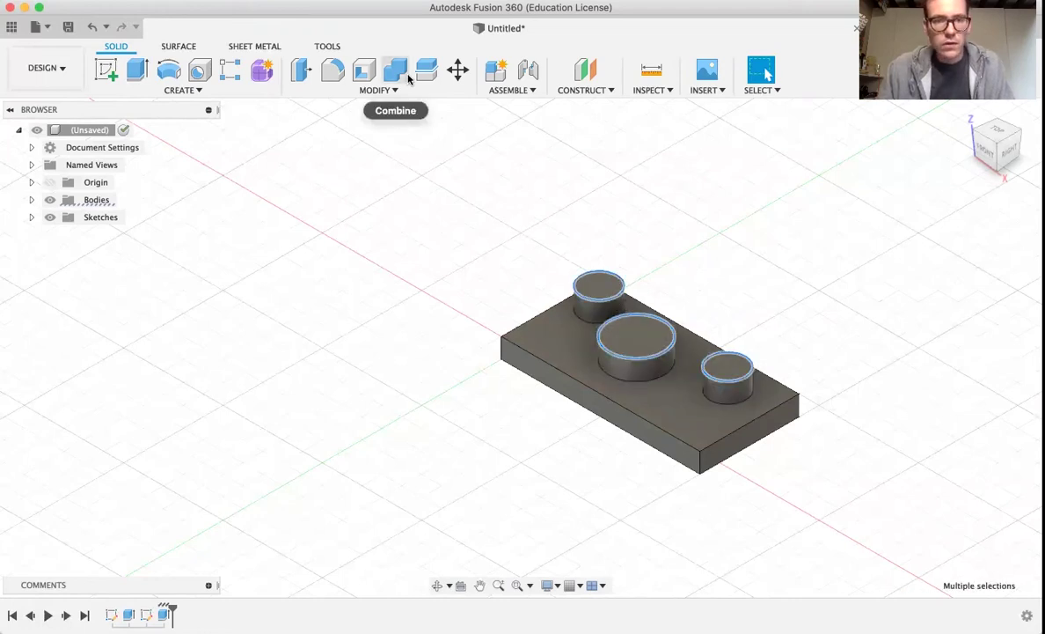
left_click(333, 69)
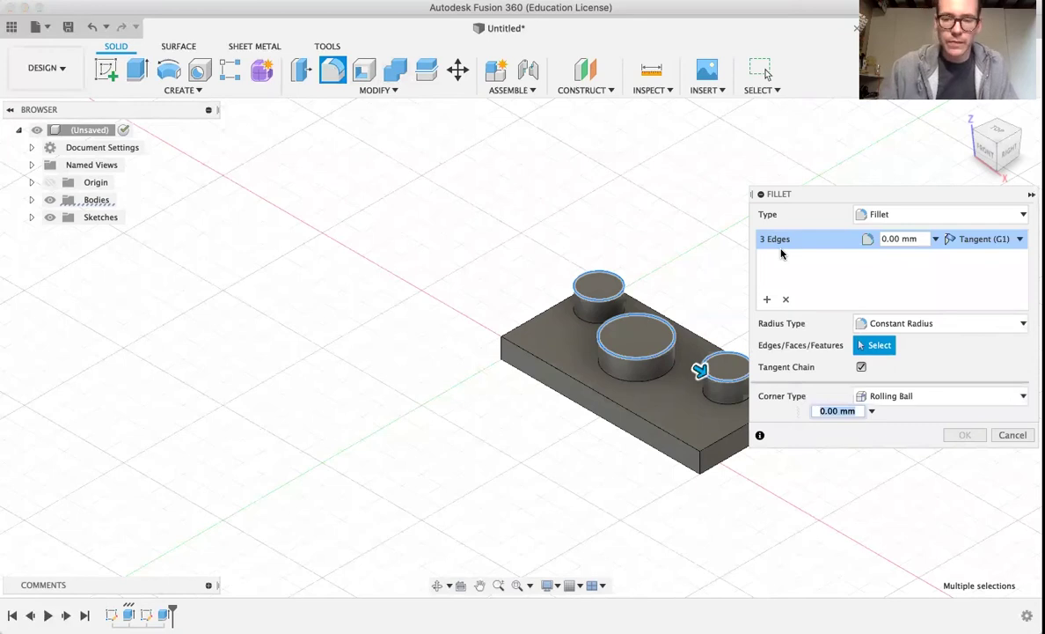
type("5")
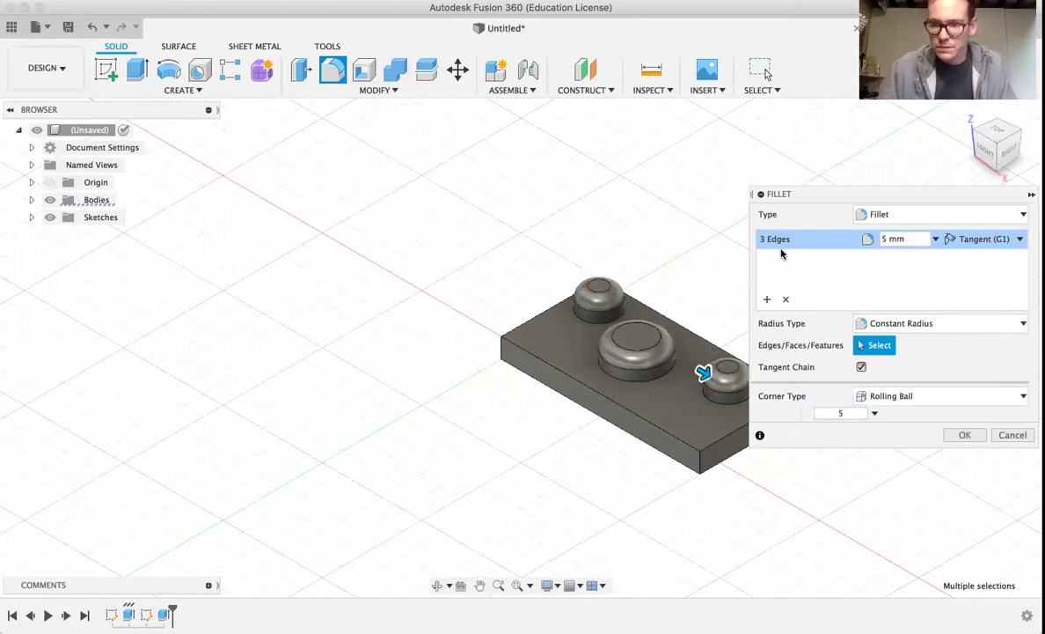
left_click(964, 434)
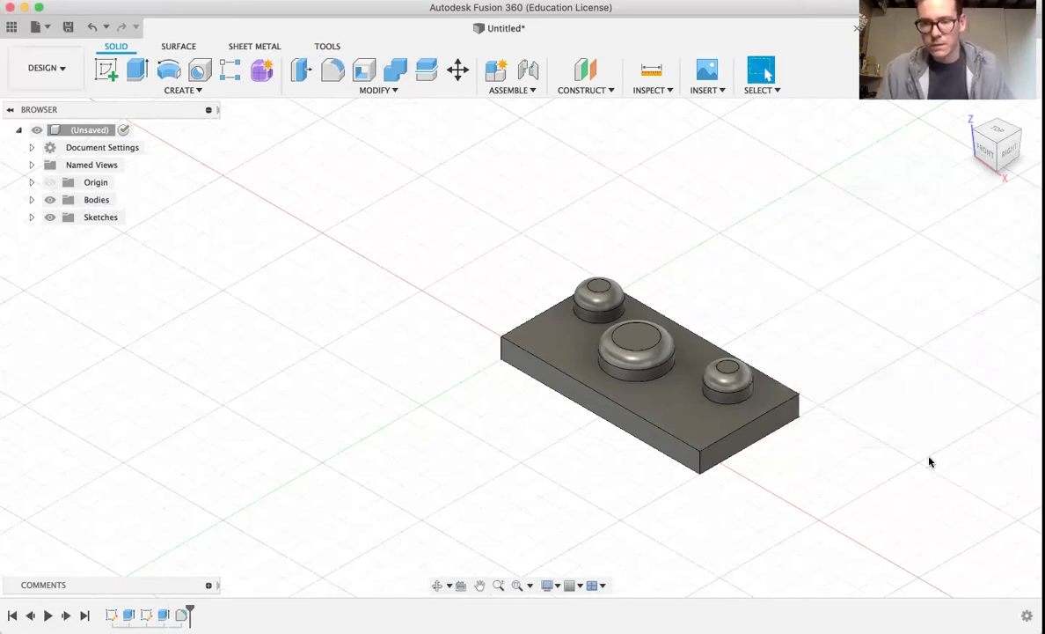
Create a construction plane offset 25 mm above the plate's top face
left_click(967, 112)
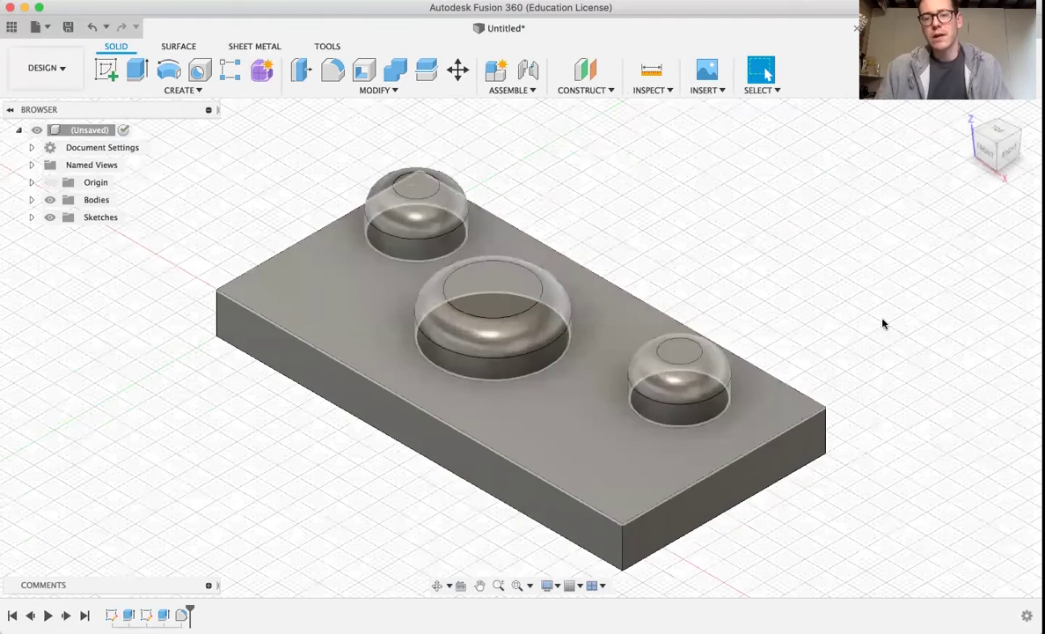
mouse_move(994, 140)
left_mouse_down()
mouse_move(1037, 143)
mouse_move(1023, 152)
left_mouse_up()
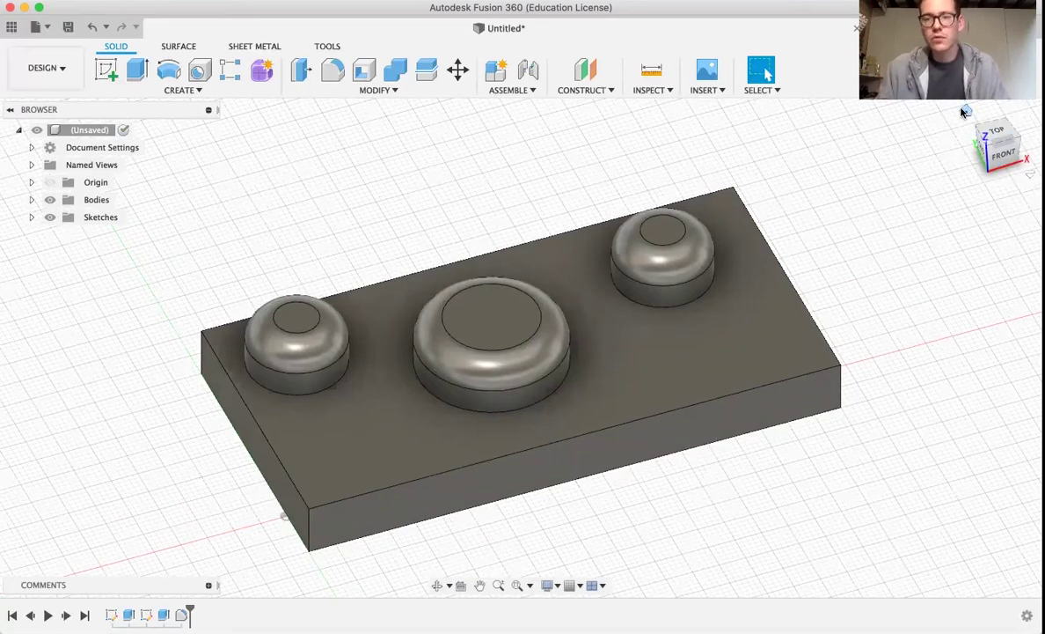
left_click(999, 132)
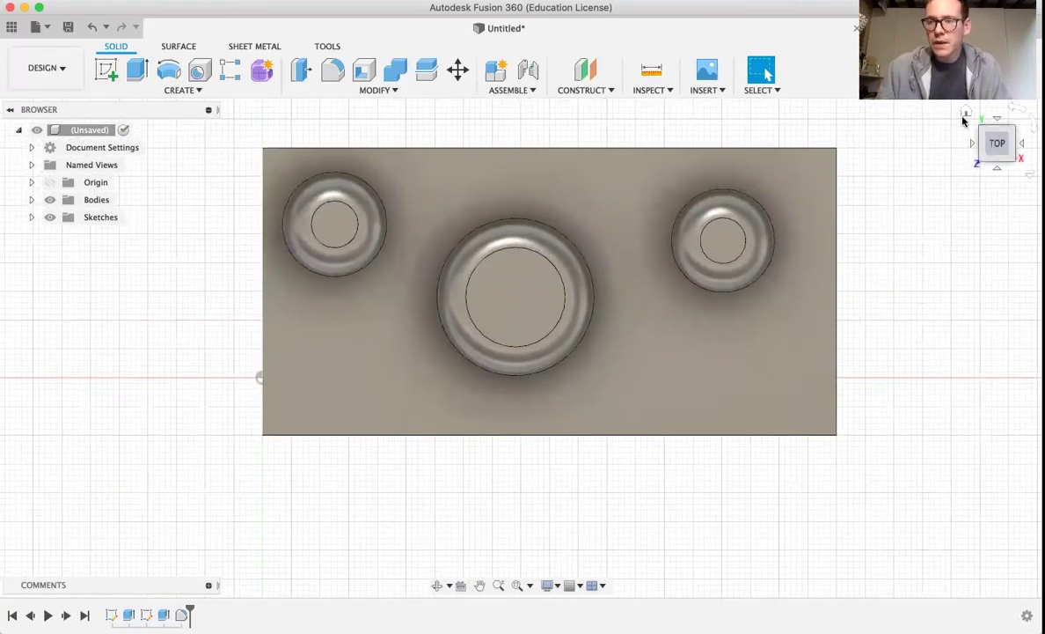
left_click(965, 115)
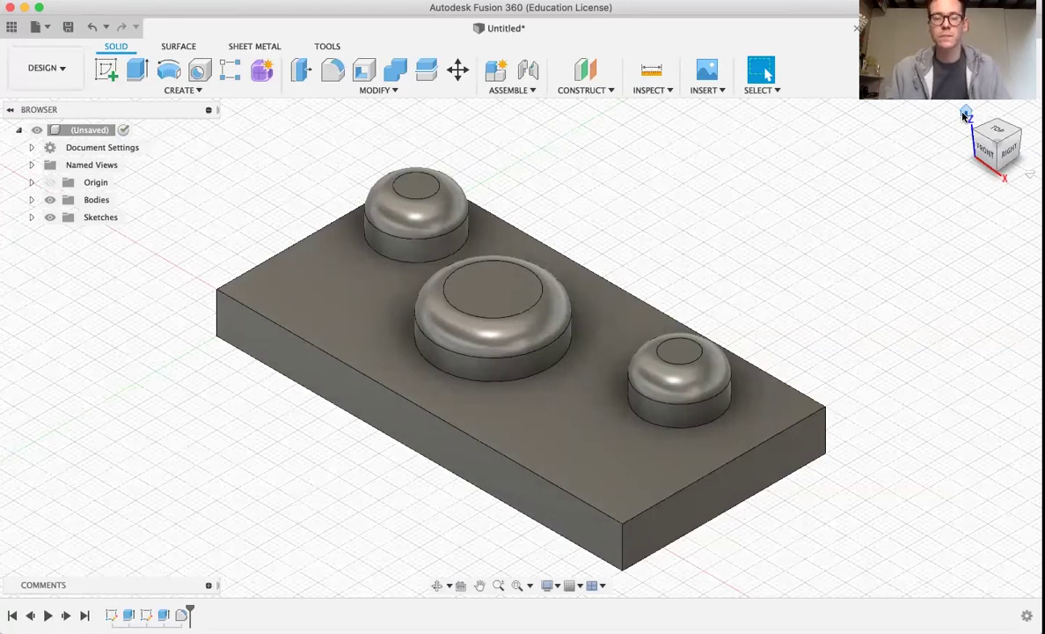
left_click(604, 91)
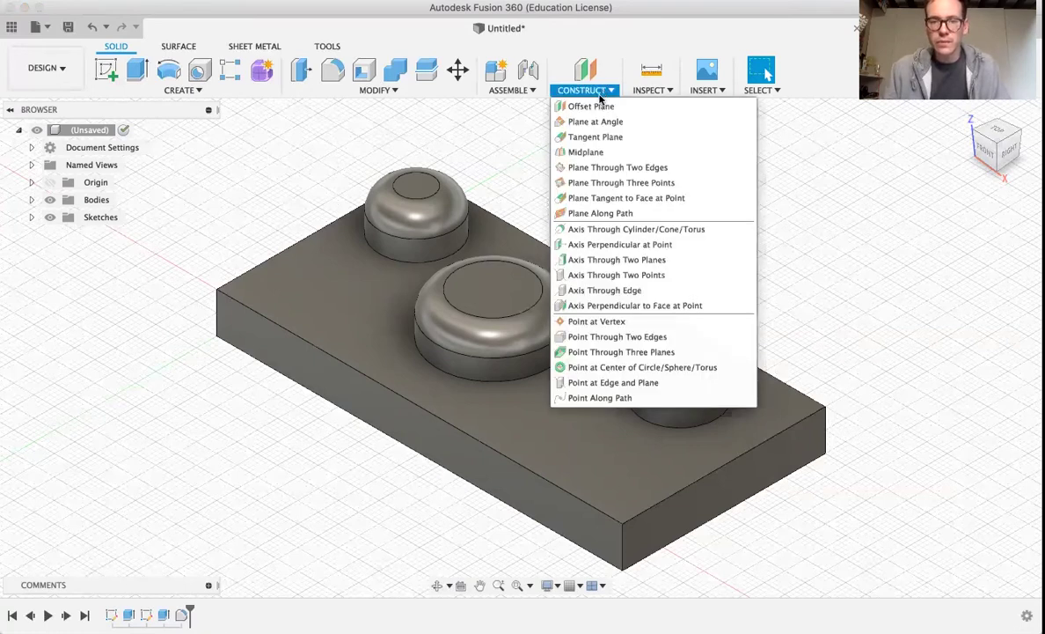
left_click(600, 105)
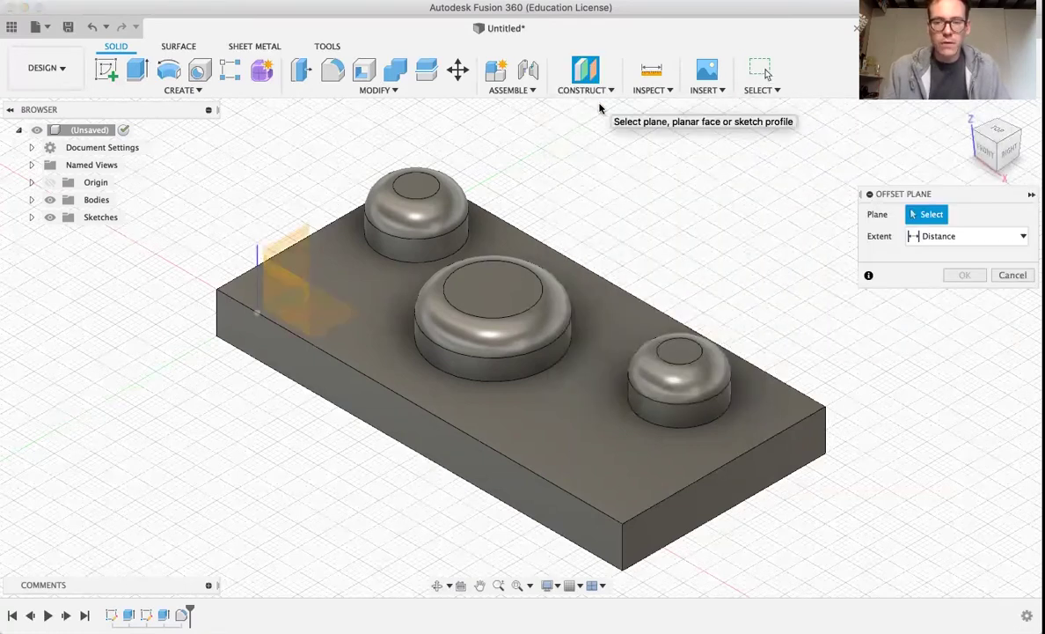
left_click(327, 315)
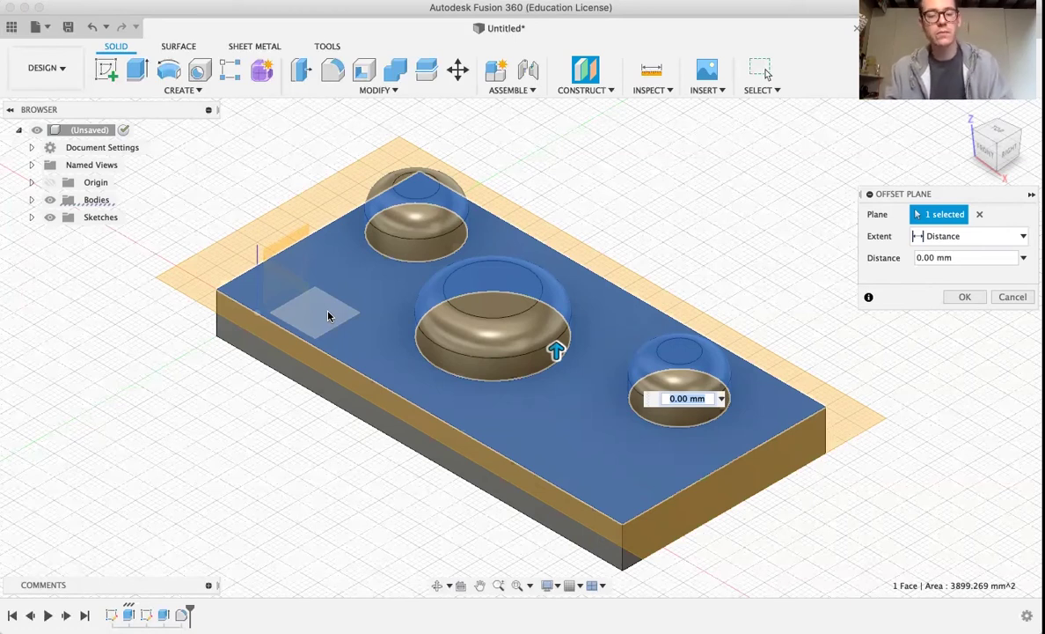
type("25")
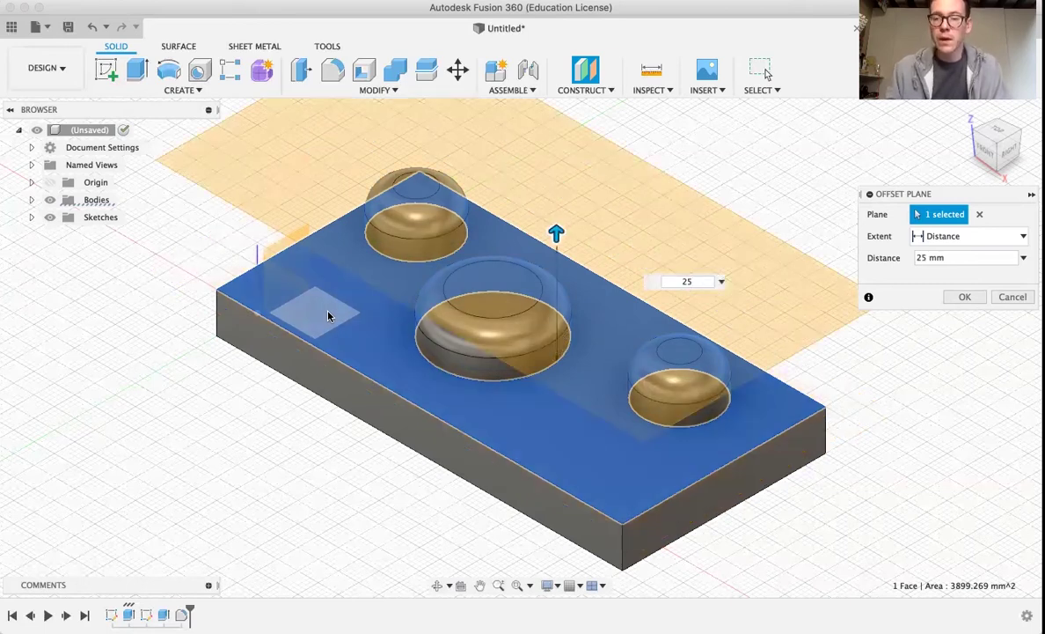
key("Return")
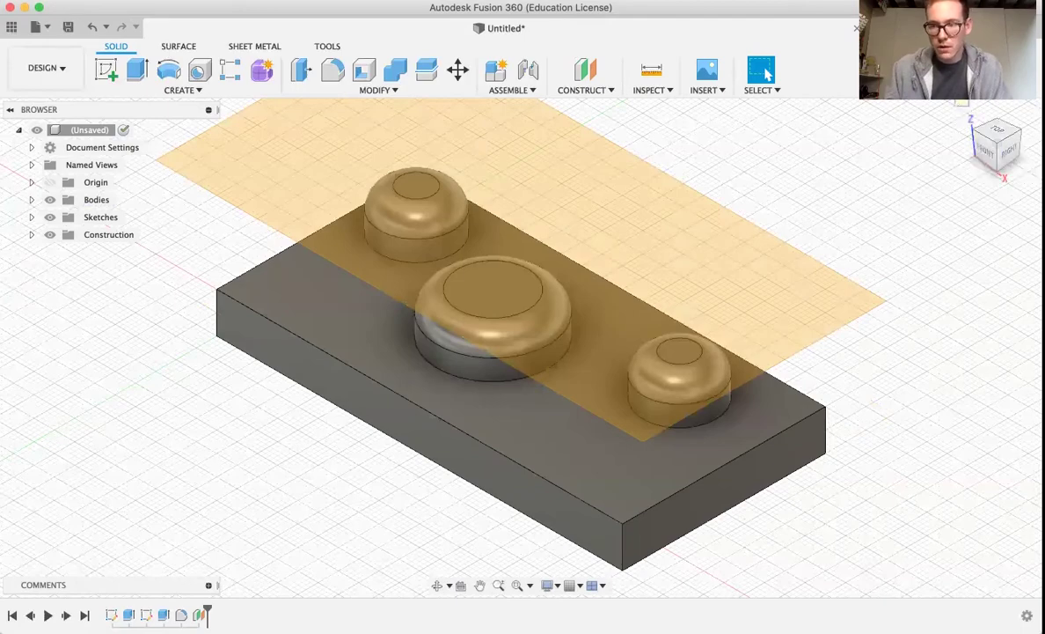
Start a sketch on the offset plane above the bosses and hide that plane
mouse_move(966, 113)
left_mouse_down()
mouse_move(982, 124)
mouse_move(1041, 118)
mouse_move(1042, 107)
mouse_move(973, 111)
mouse_move(1012, 121)
left_mouse_up()
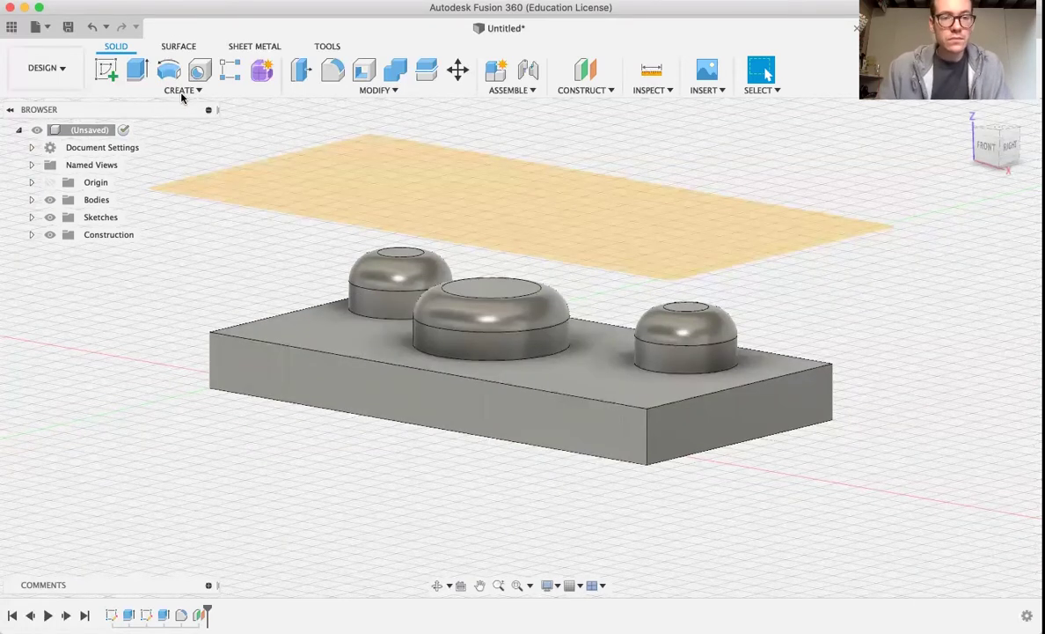
left_click(105, 71)
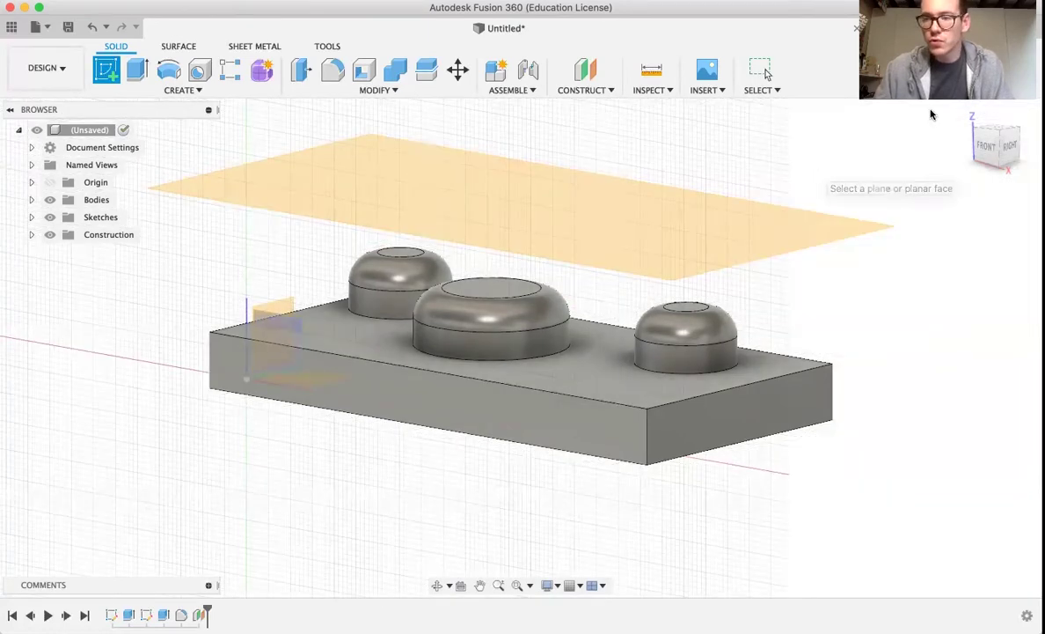
left_click(1004, 151)
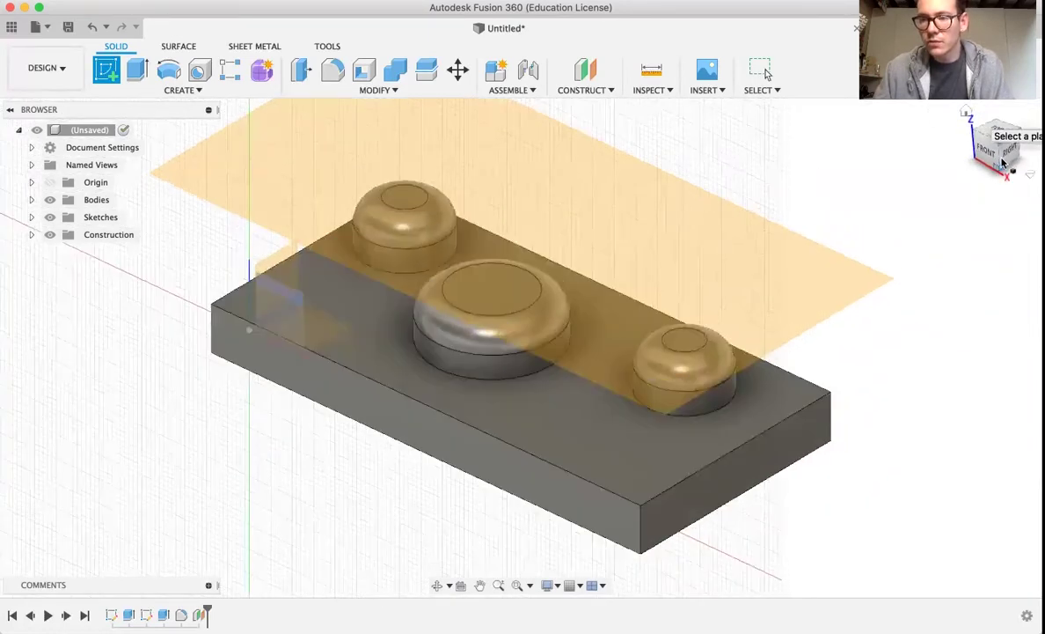
left_click(576, 249)
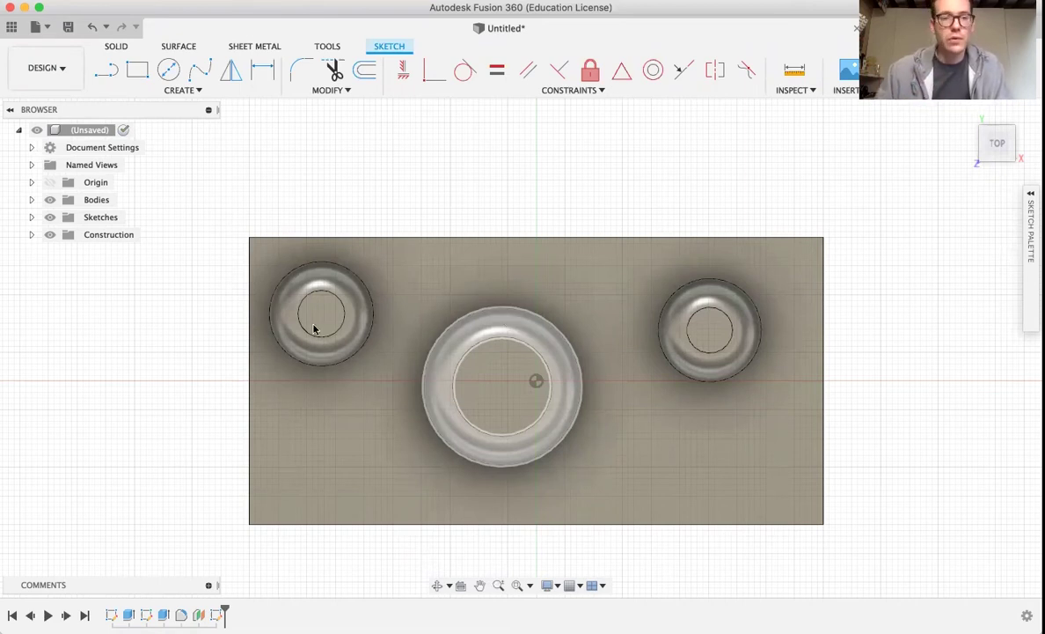
left_click(32, 235)
left_click(63, 253)
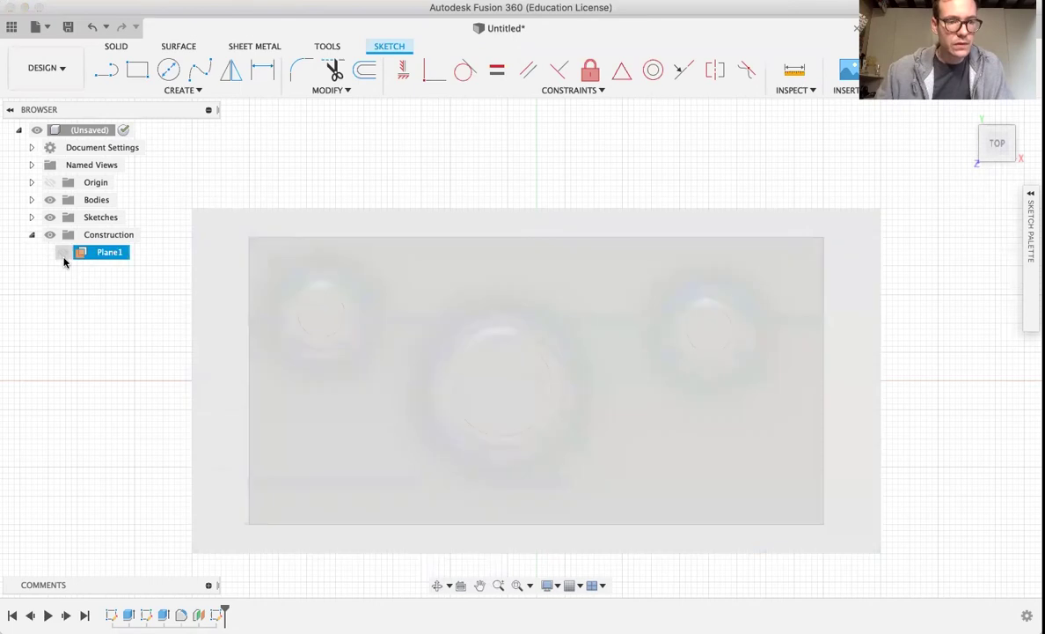
key("Escape")
left_click(62, 255)
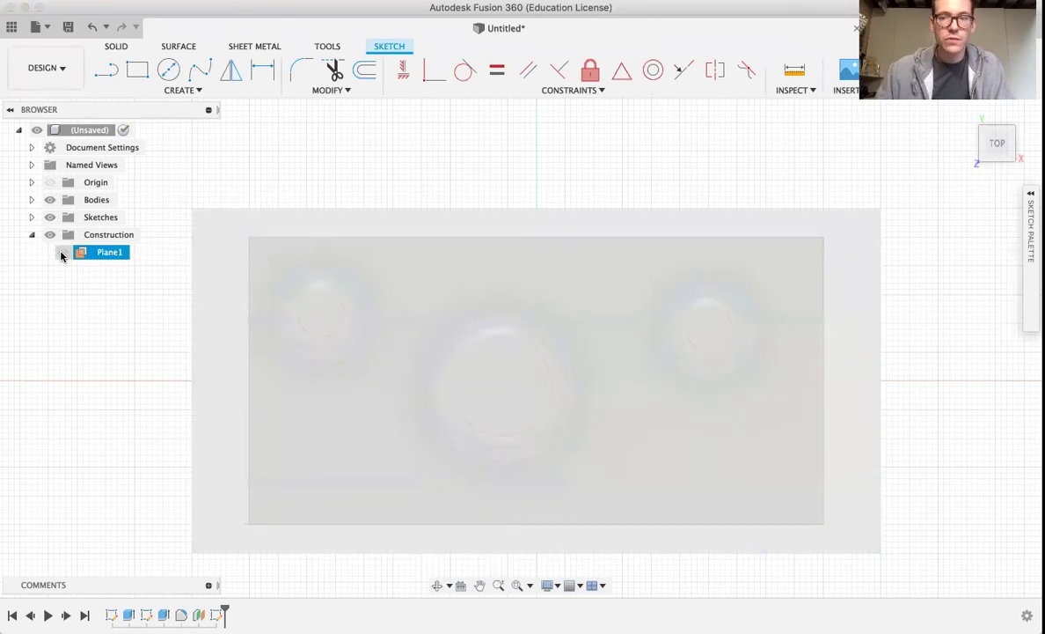
left_click(62, 253)
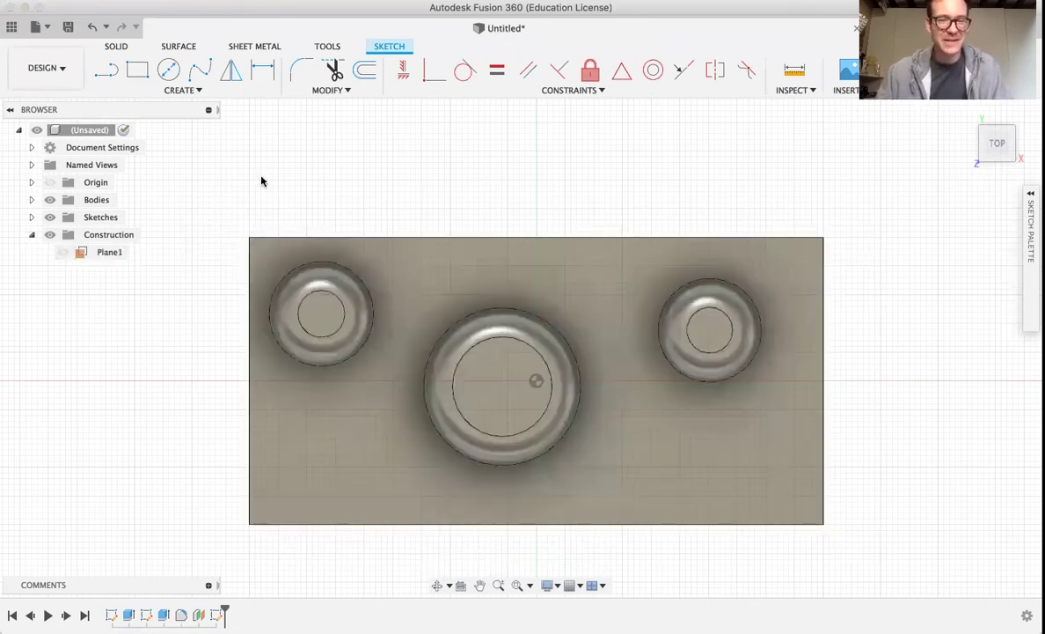
Project the plate's top face and the outer circular edges of the three bosses into the sketch, keeping the projection link on
left_click(182, 91)
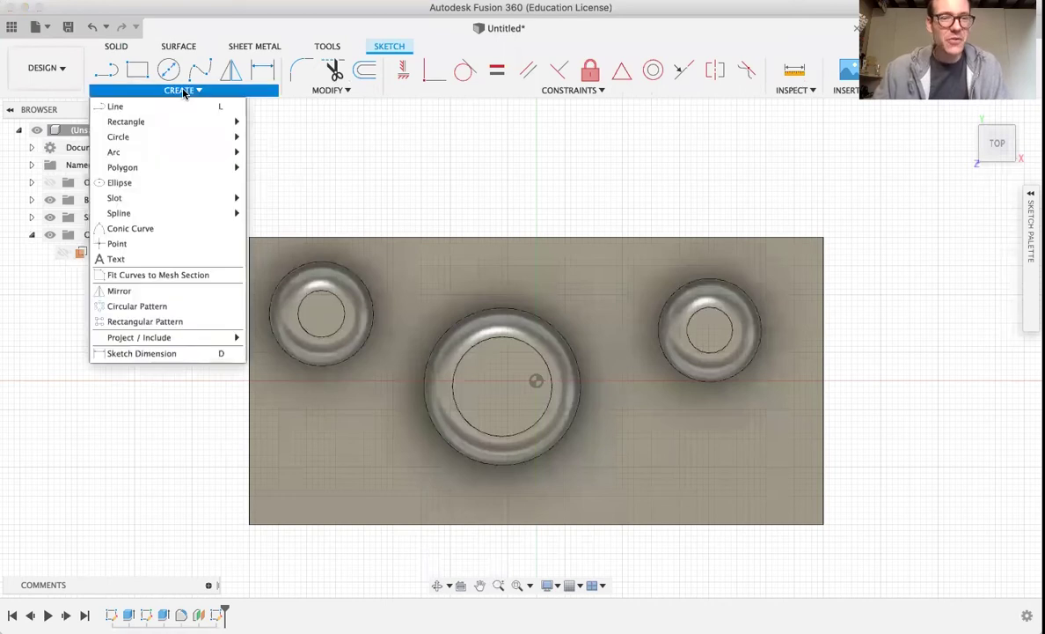
mouse_move(164, 338)
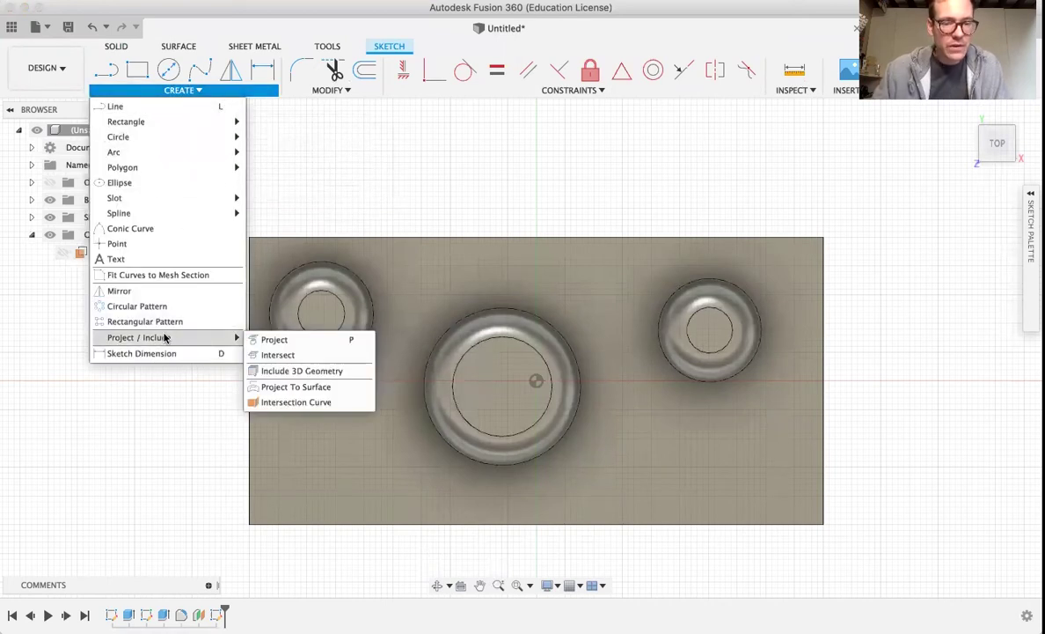
left_click(255, 342)
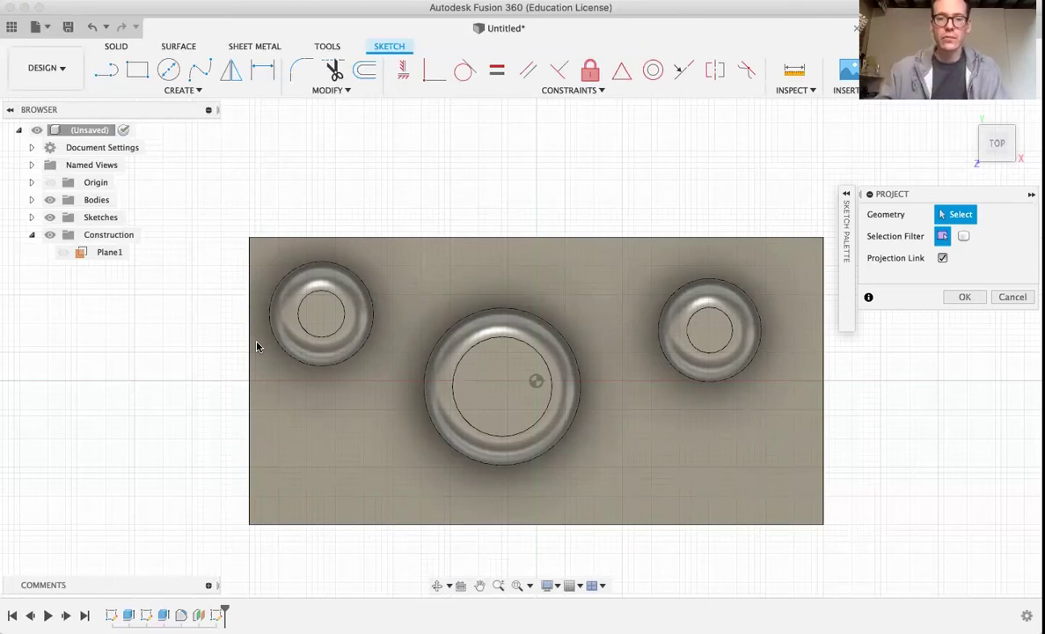
left_click(255, 318)
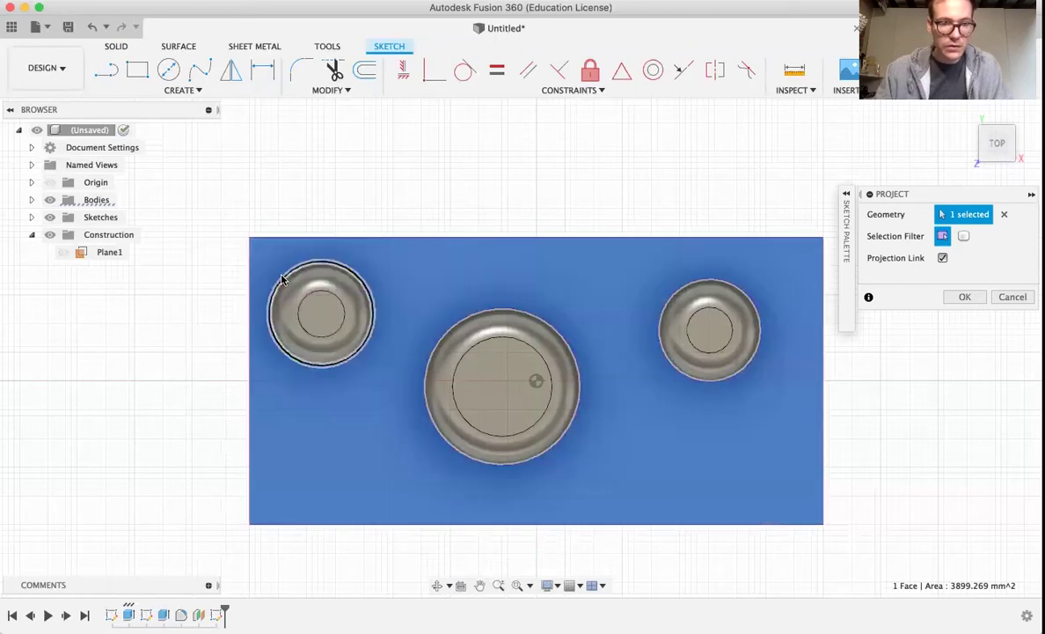
left_click(284, 281)
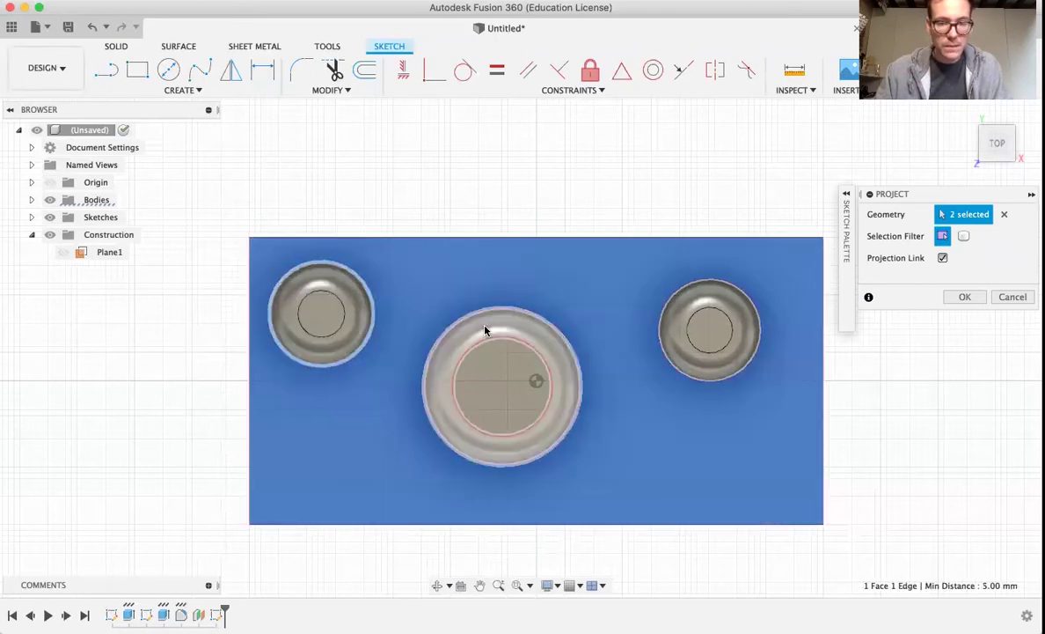
left_click(456, 323)
left_click(662, 319)
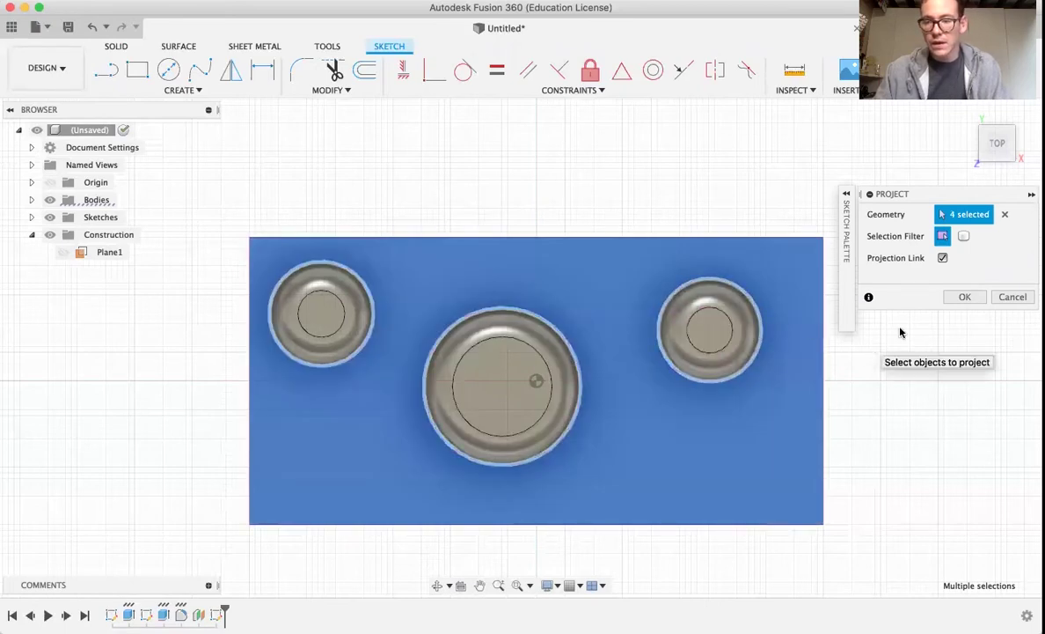
left_click(965, 297)
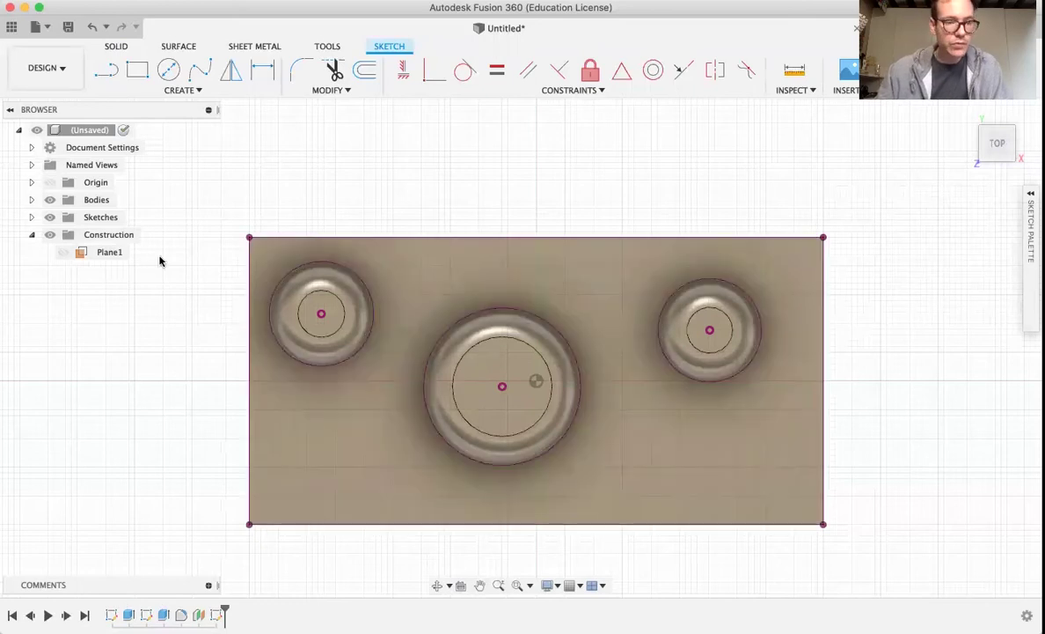
With the existing bodies hidden, extrude the projected rectangle minus its three circles by 10 mm as a new body, and show the bodies again
left_click(32, 217)
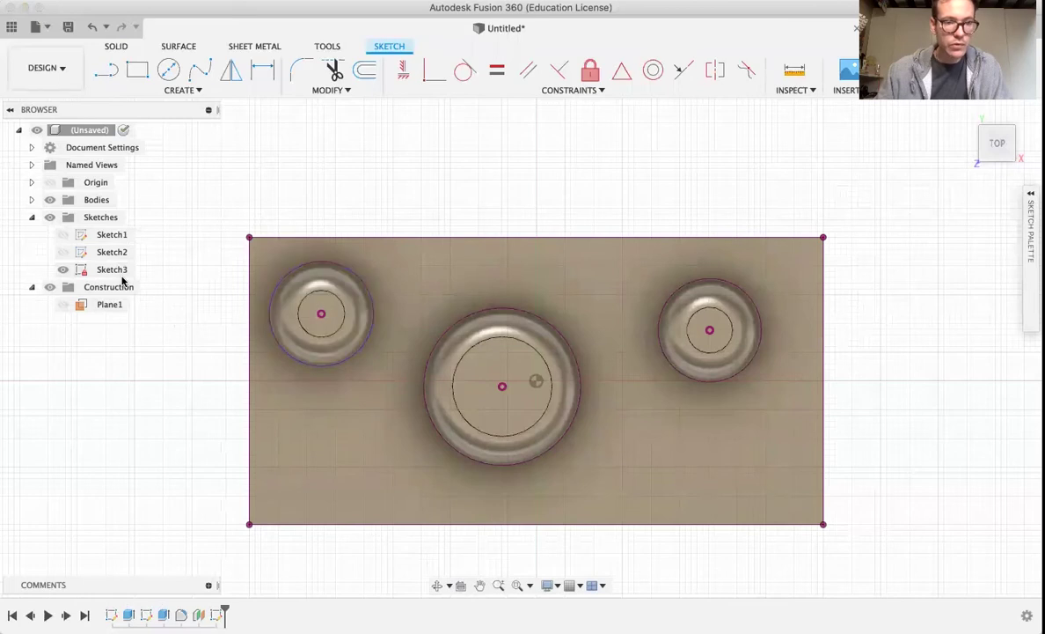
left_click(50, 200)
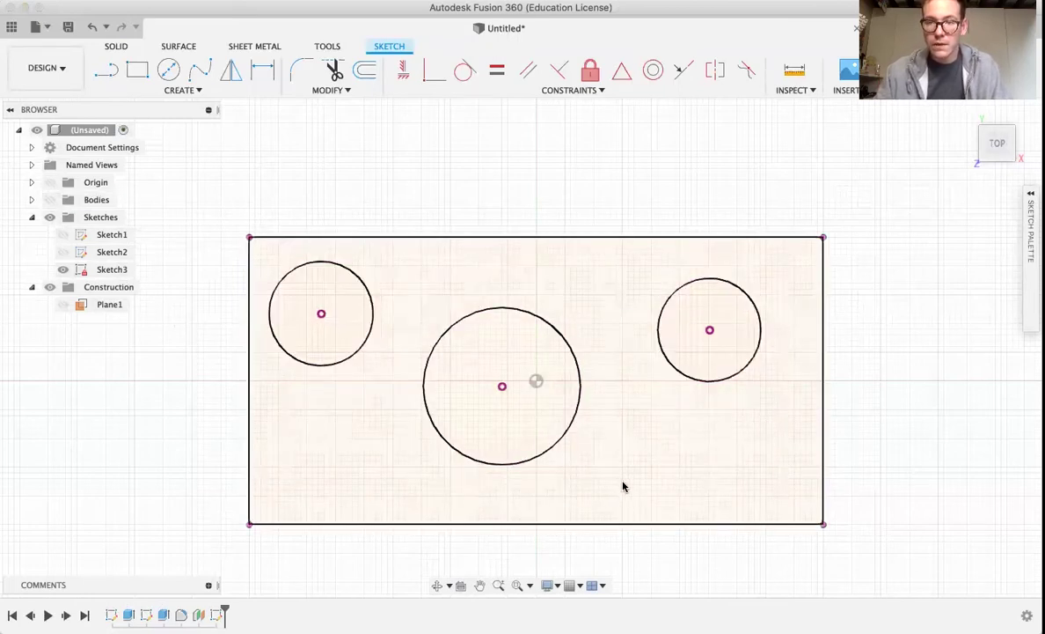
left_click(666, 449)
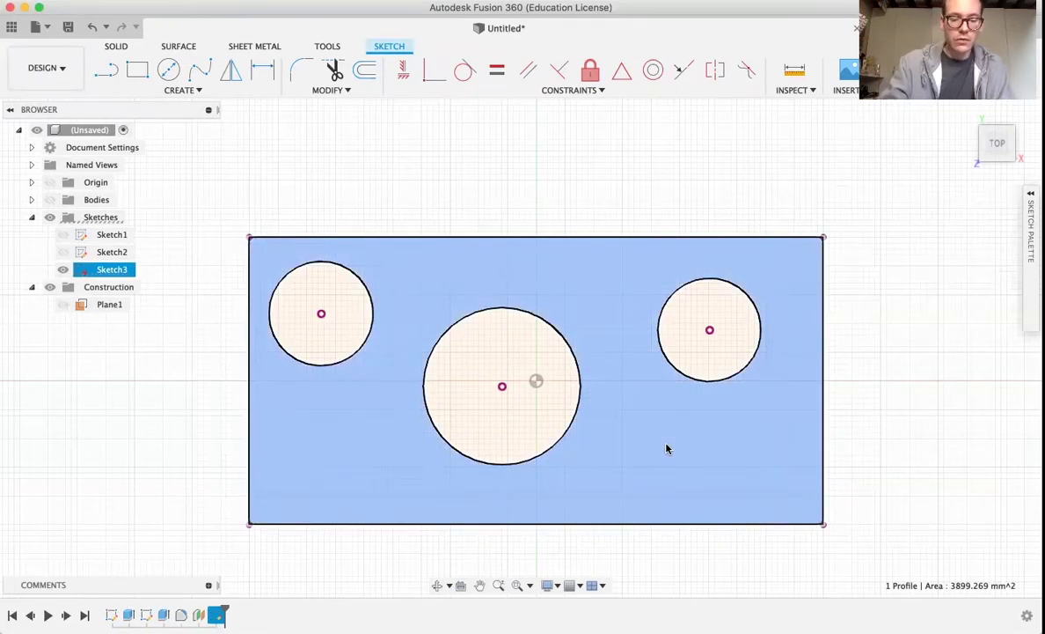
type("e")
type("10")
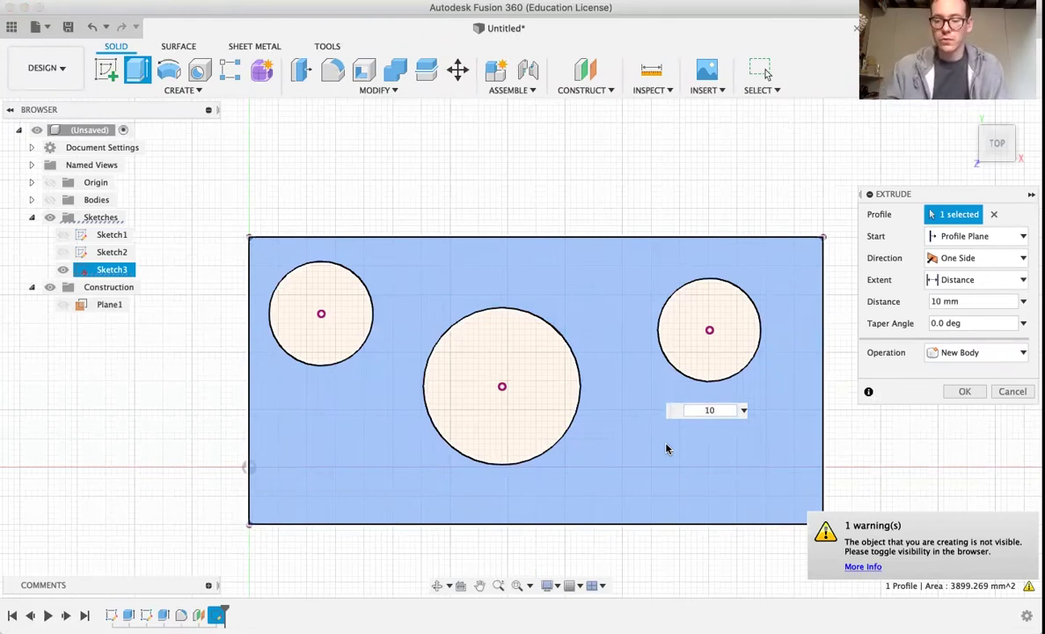
key("Return")
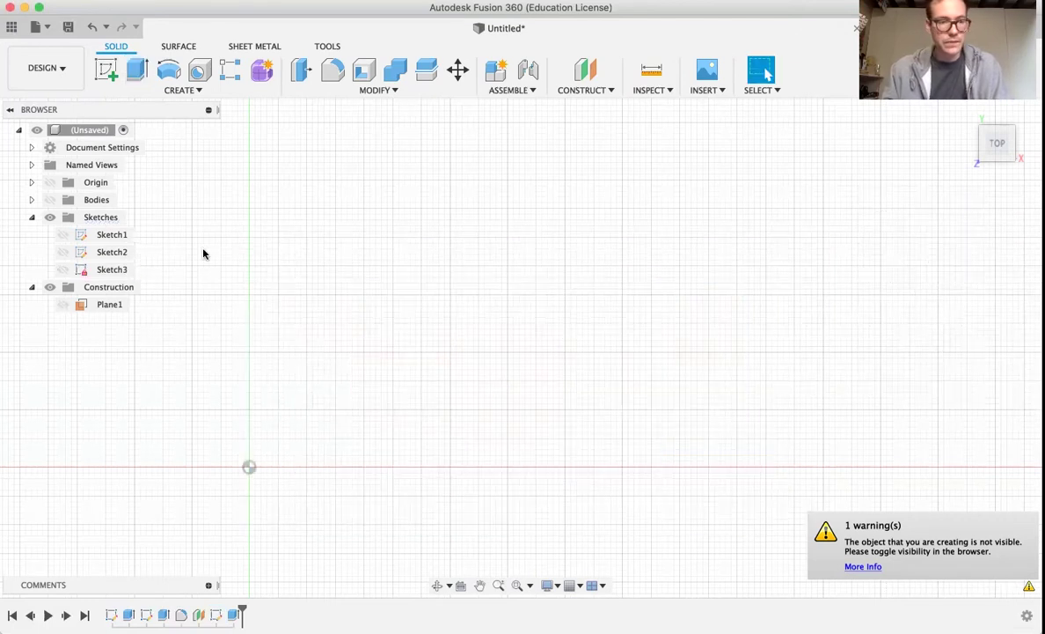
left_click(50, 199)
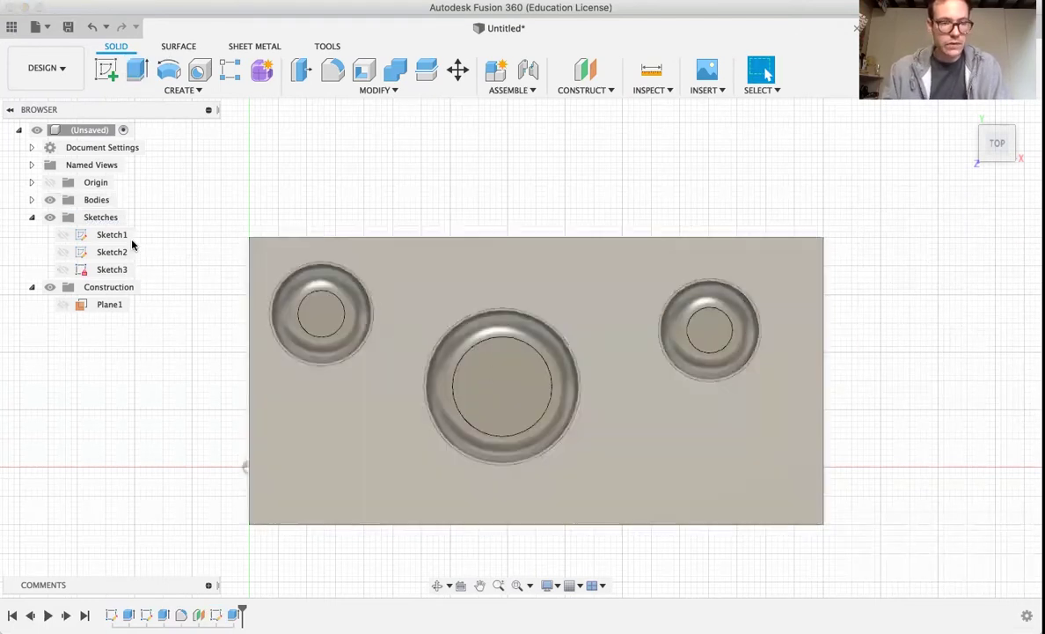
Hide the bossed lower plate to examine the three holes in the upper plate, and show it again
left_click(31, 199)
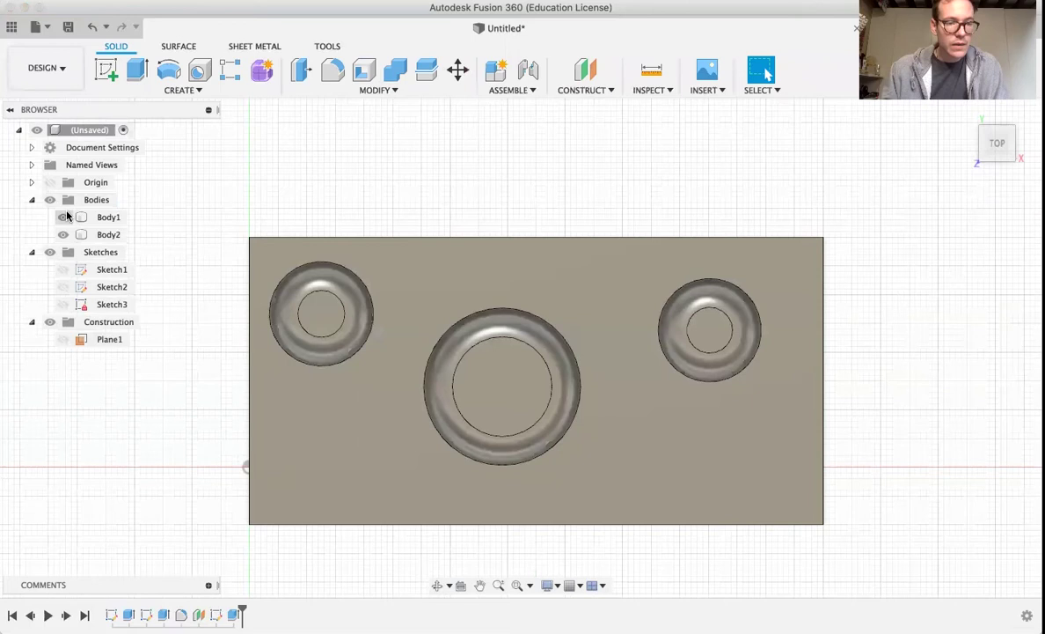
left_click(63, 217)
left_click(108, 234)
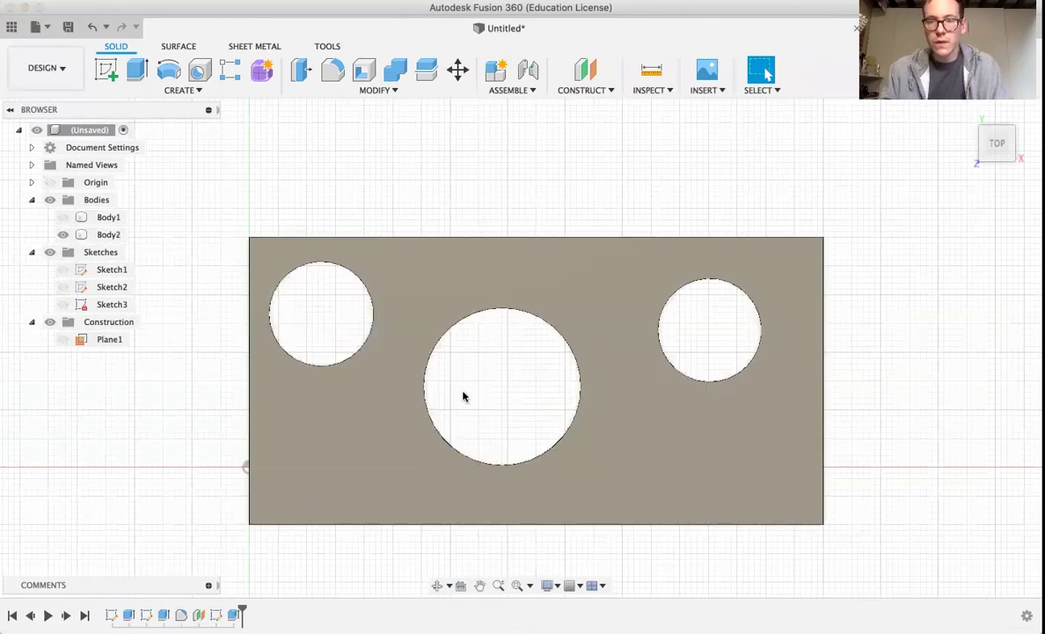
left_click(101, 218)
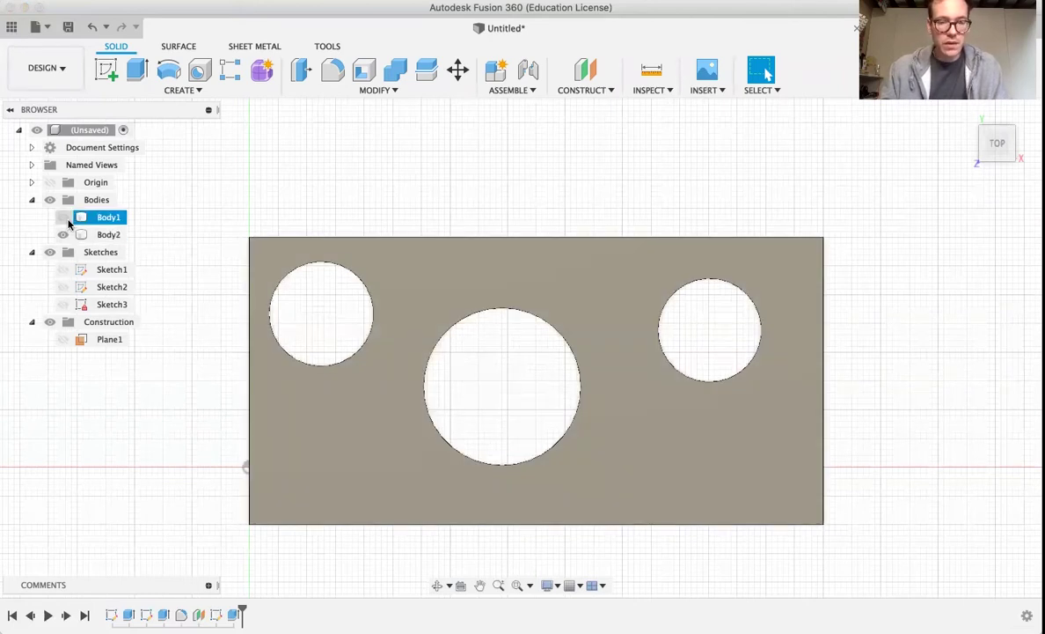
left_click(65, 219)
left_click(67, 220)
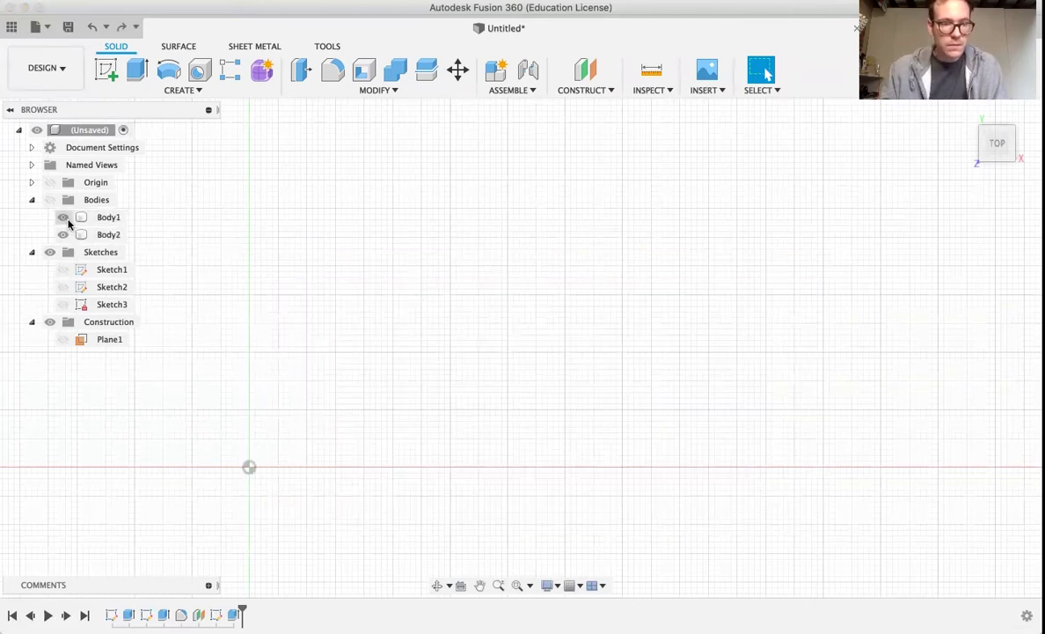
Undo back to the projected sketch and offset its three boss circles outward by 1 mm
left_click(370, 311)
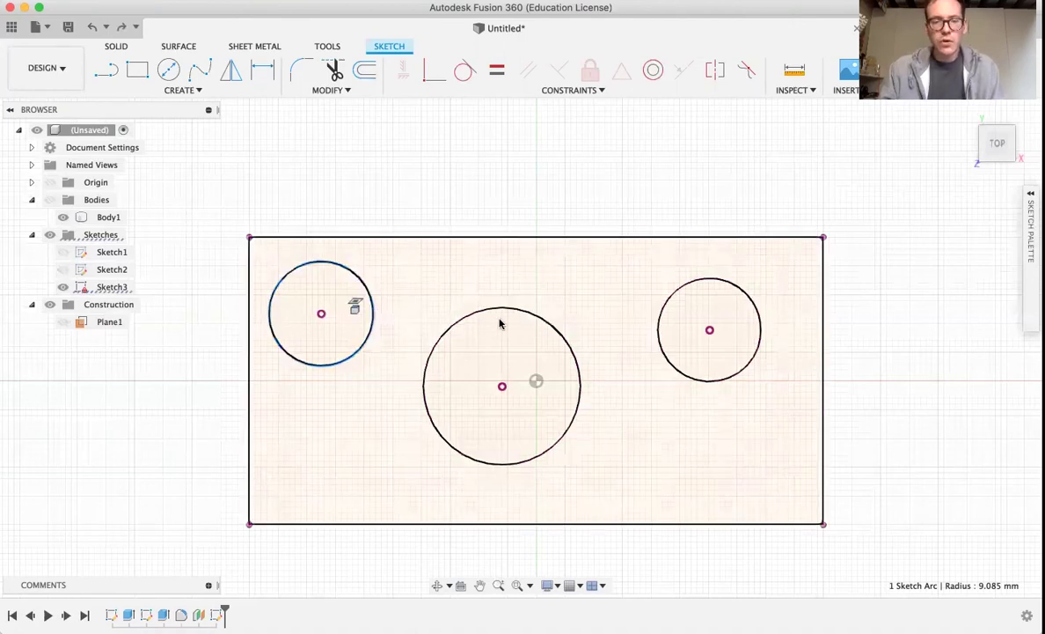
left_click(360, 72)
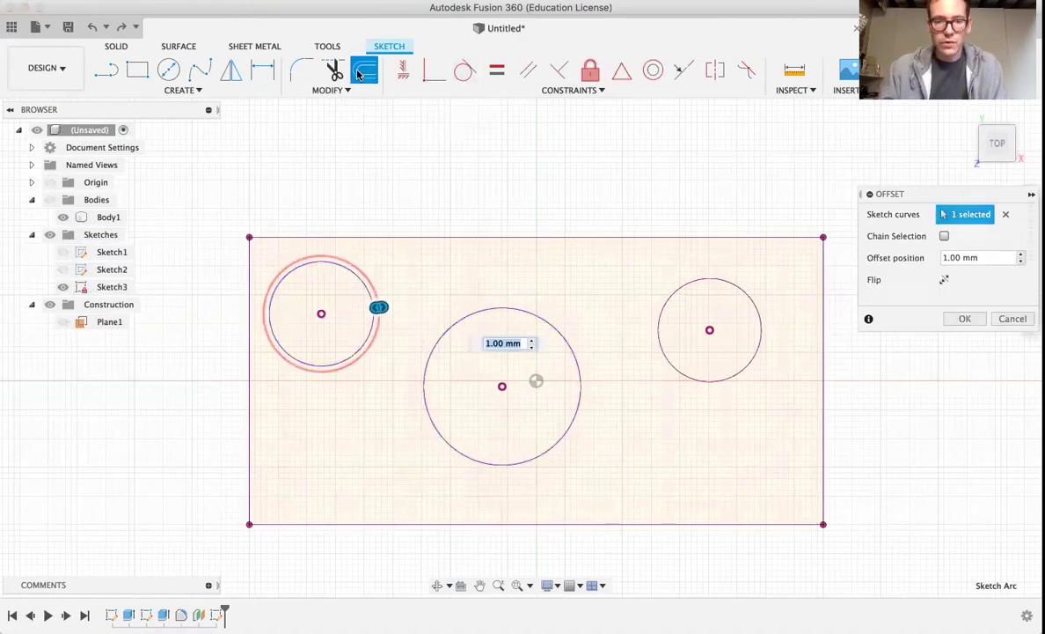
key("Return")
left_click(438, 345)
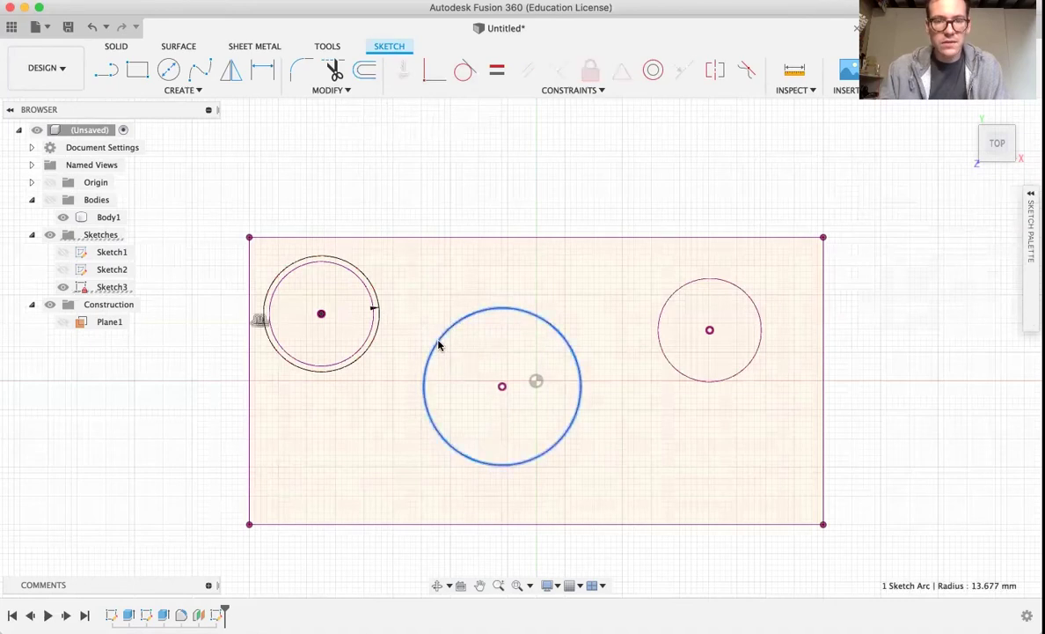
left_click(364, 71)
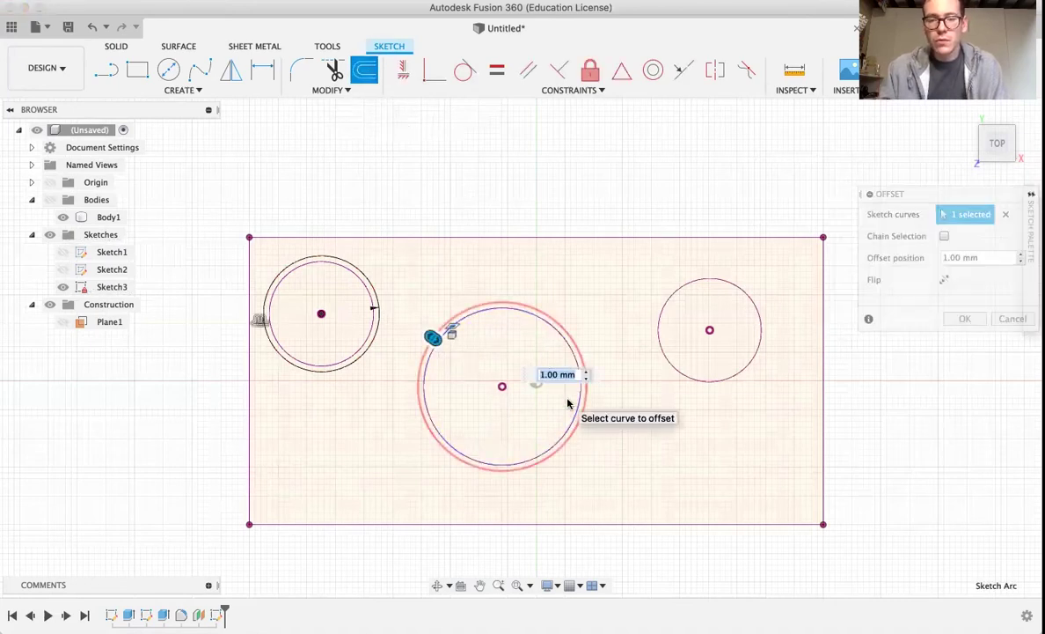
key("Return")
left_click(660, 315)
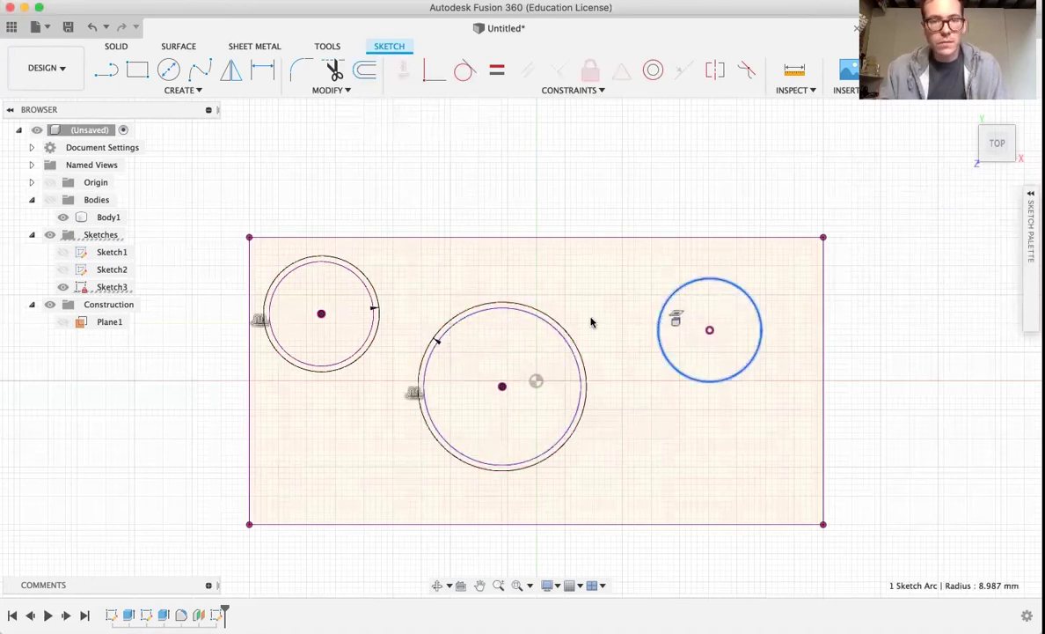
left_click(361, 77)
key("Return")
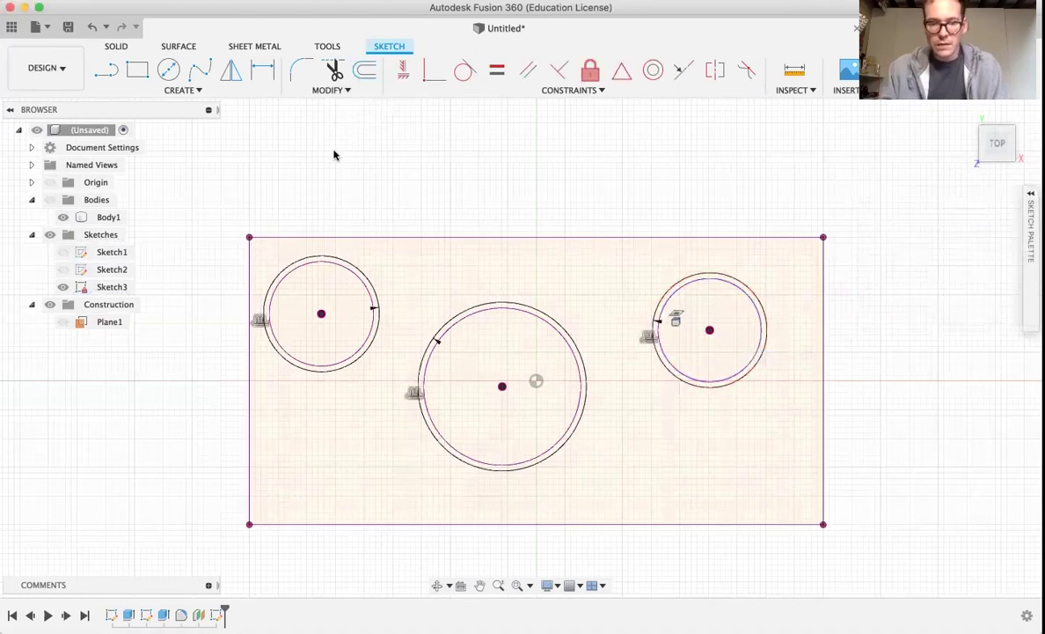
Delete the three original projected circles from the sketch, keeping only the larger offset circles
left_click(364, 294)
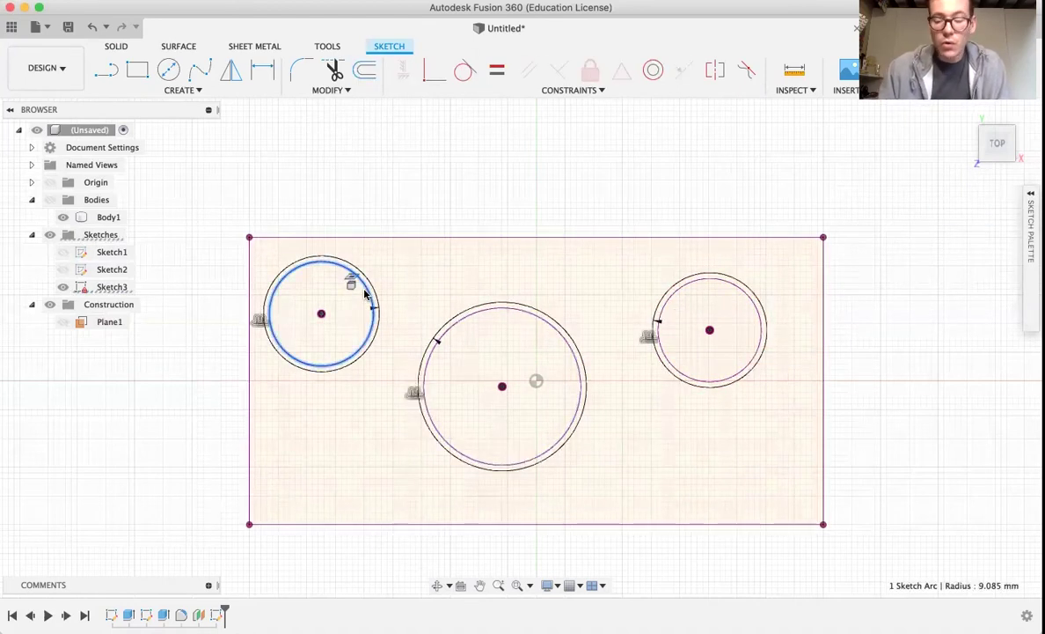
left_click(366, 293)
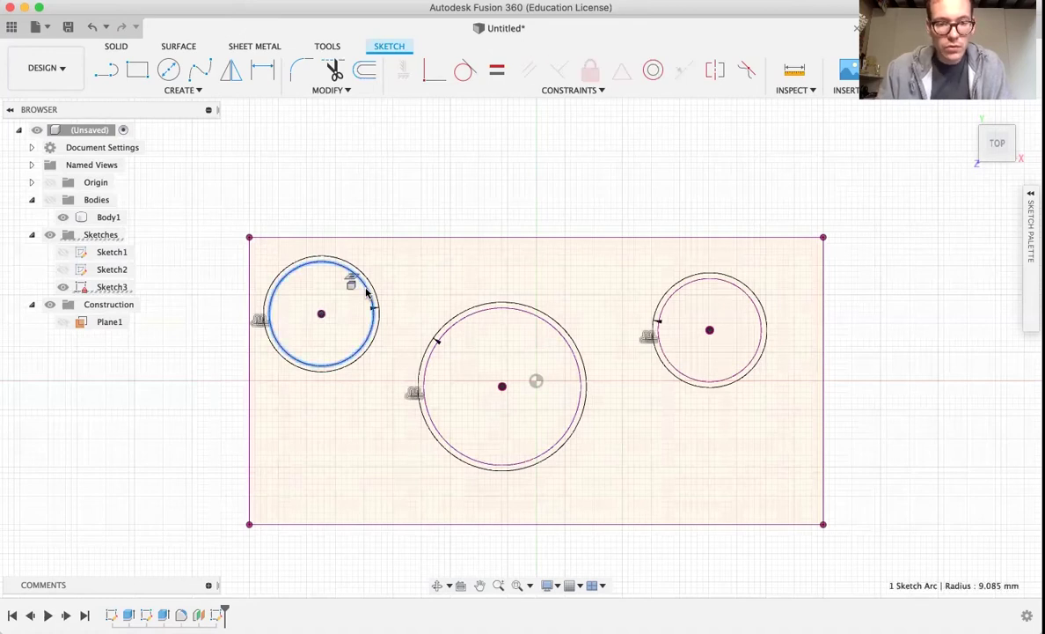
key("Delete")
left_click(446, 337)
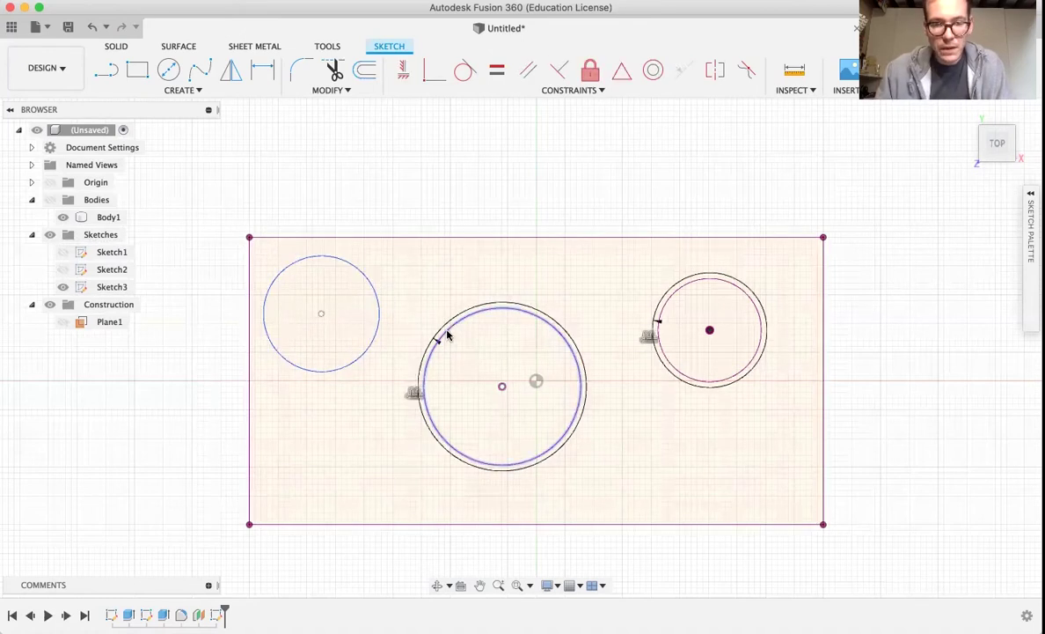
key("Delete")
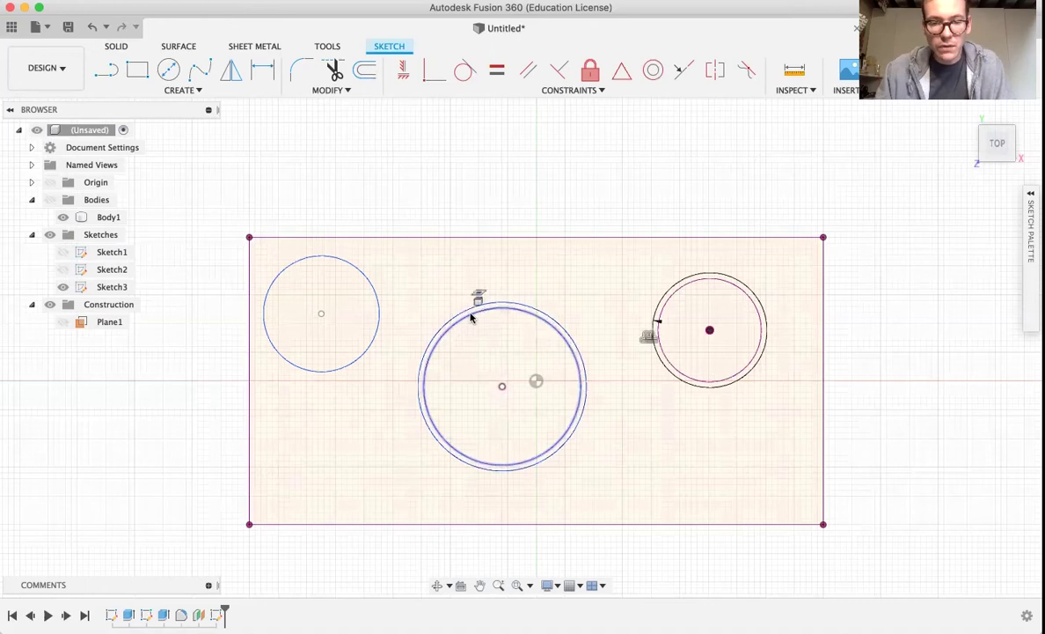
left_click(471, 318)
key("Delete")
left_click(677, 293)
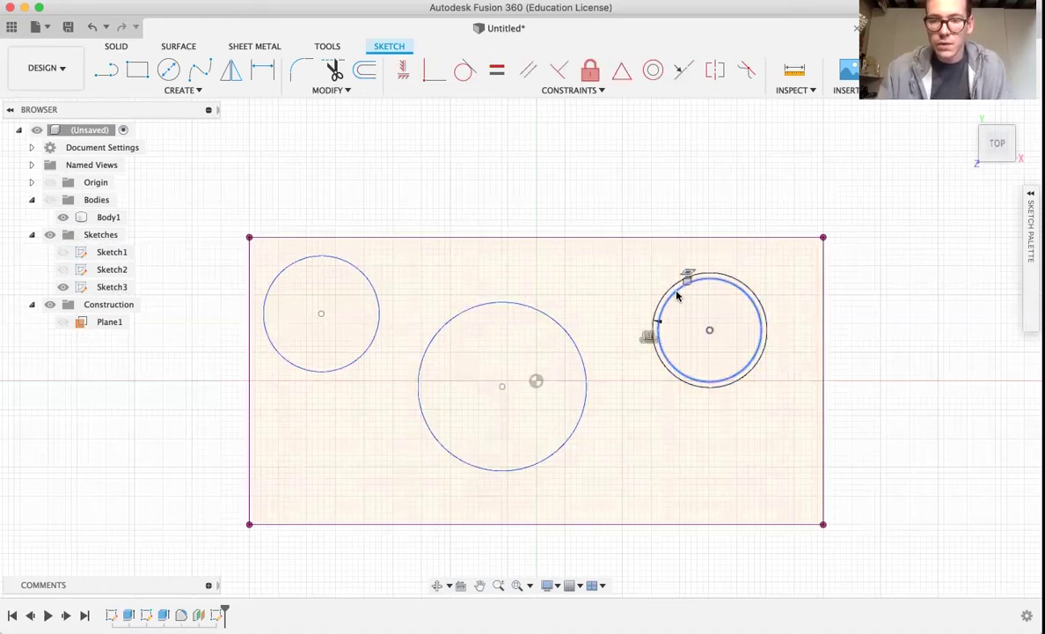
key("Delete")
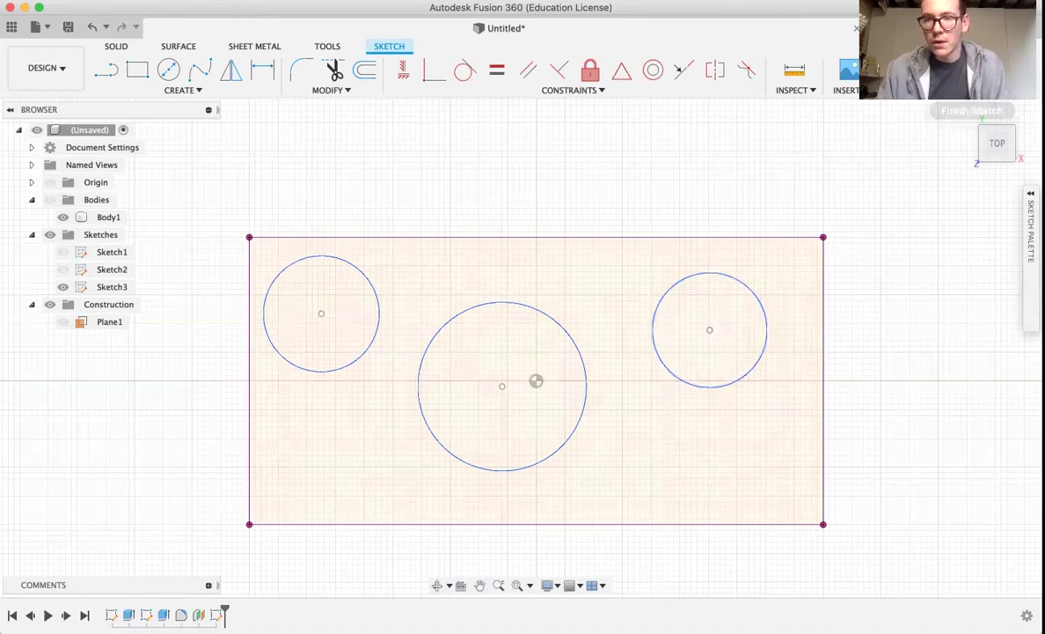
Finish the sketch, extrude the rectangle minus its three enlarged circles by 10 mm, and show the bodies
left_click(972, 72)
left_click(448, 262)
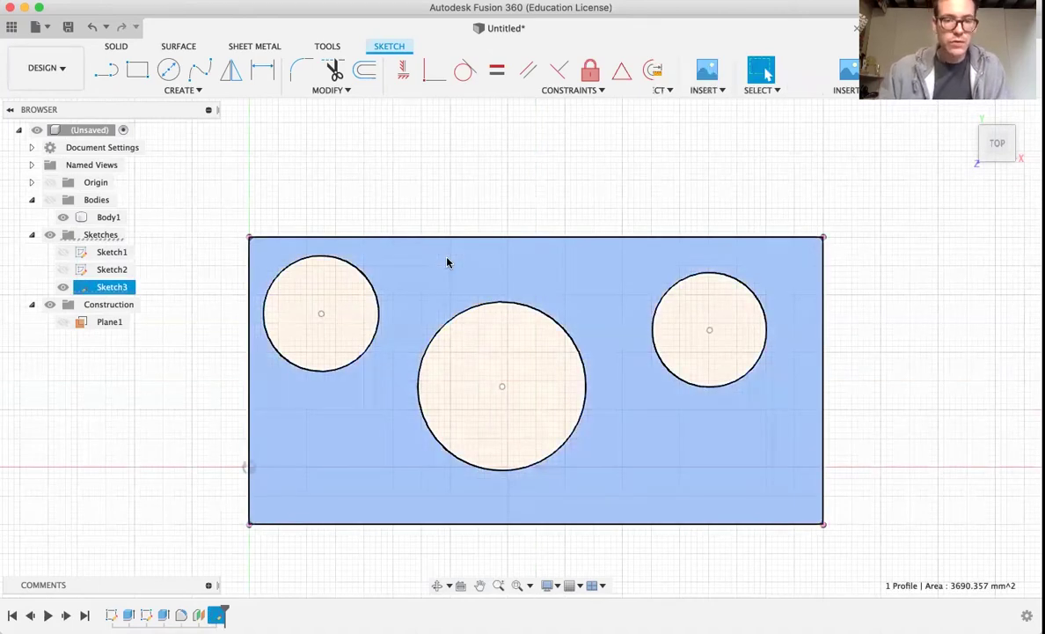
type("e")
type("10")
key("Return")
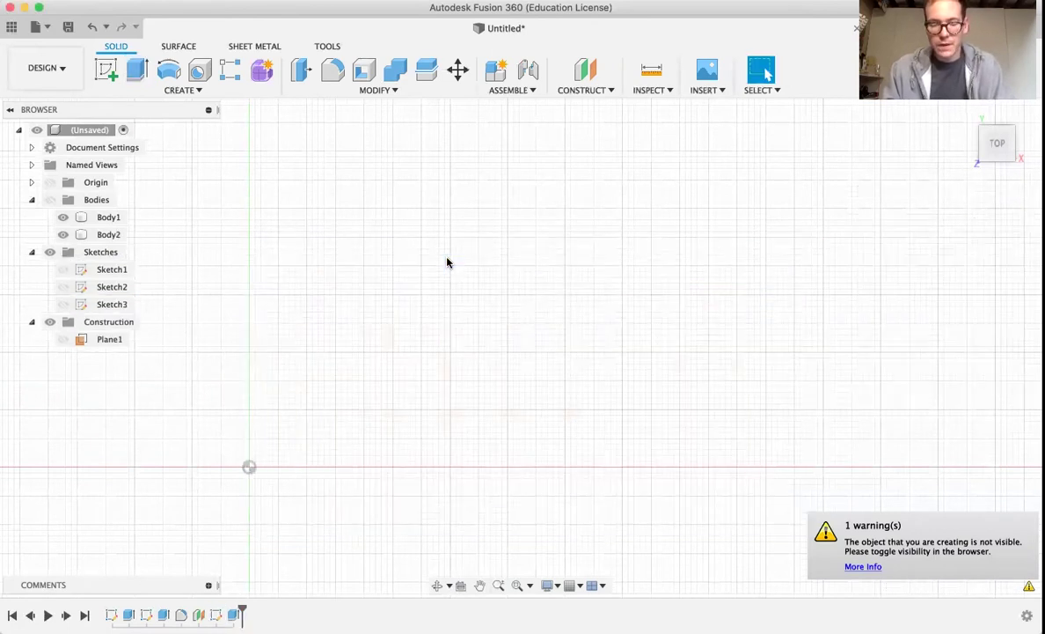
left_click(50, 200)
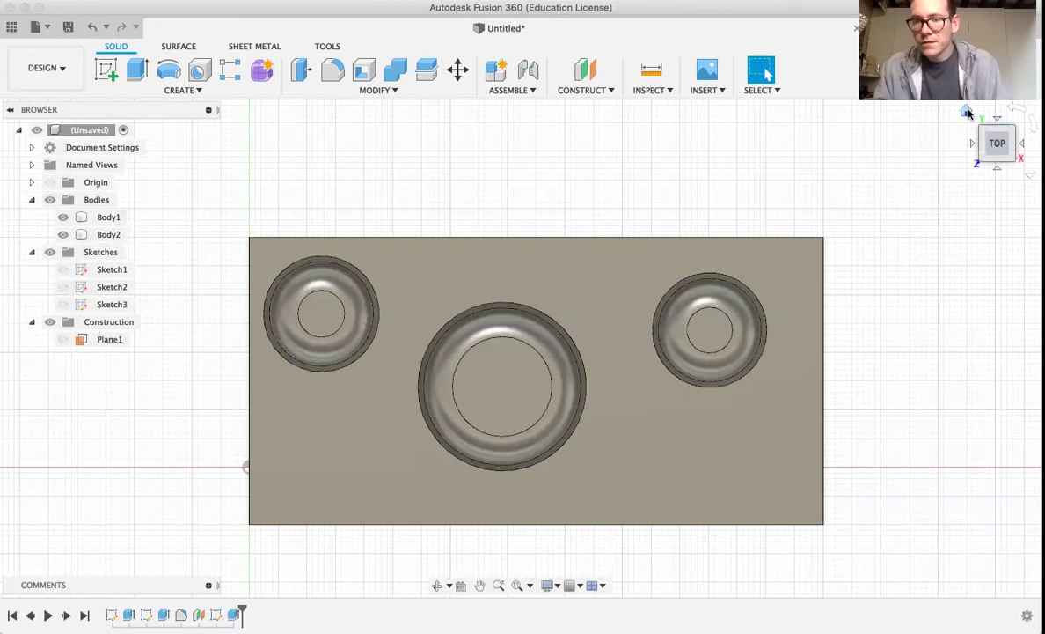
Examine the clearance between the bosses and the upper plate's holes from the isometric and top views
left_click(967, 113)
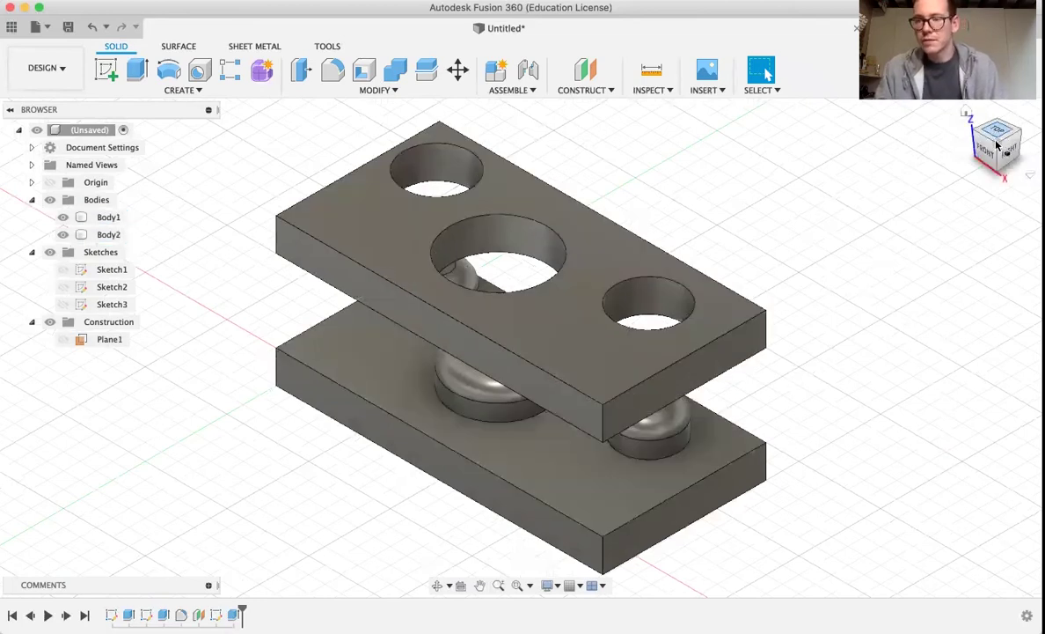
mouse_move(997, 145)
left_mouse_down()
mouse_move(967, 167)
mouse_move(955, 204)
mouse_move(995, 208)
mouse_move(998, 148)
left_mouse_up()
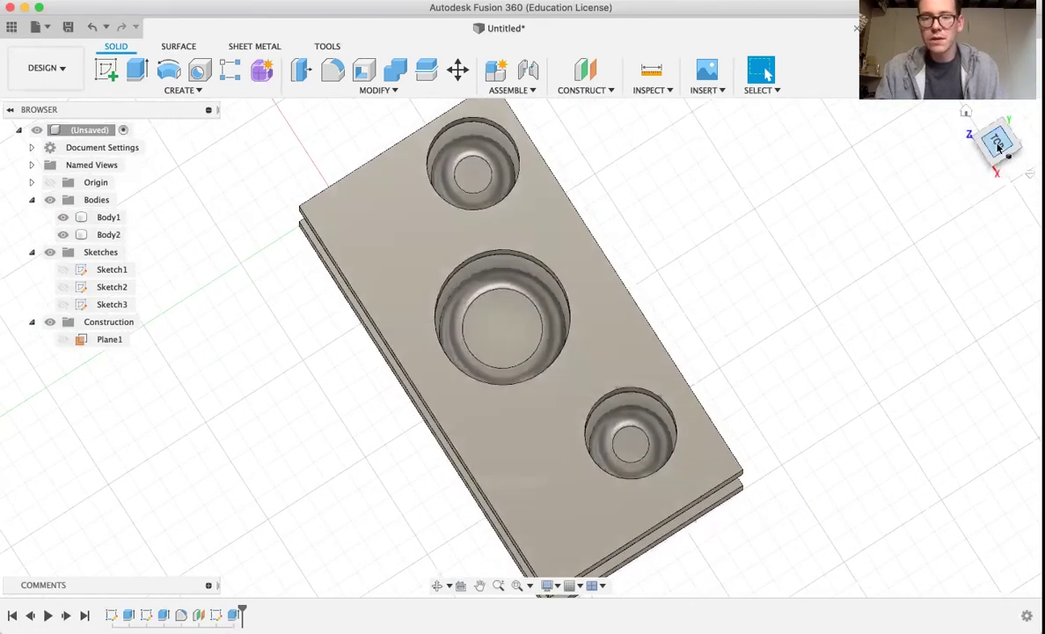
left_click(998, 146)
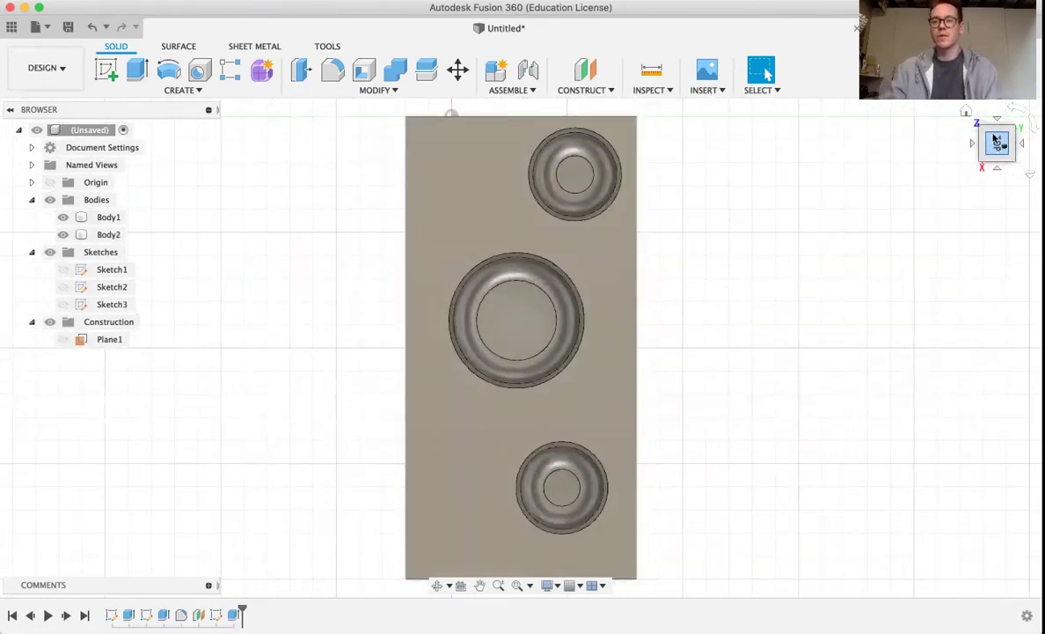
left_click(967, 112)
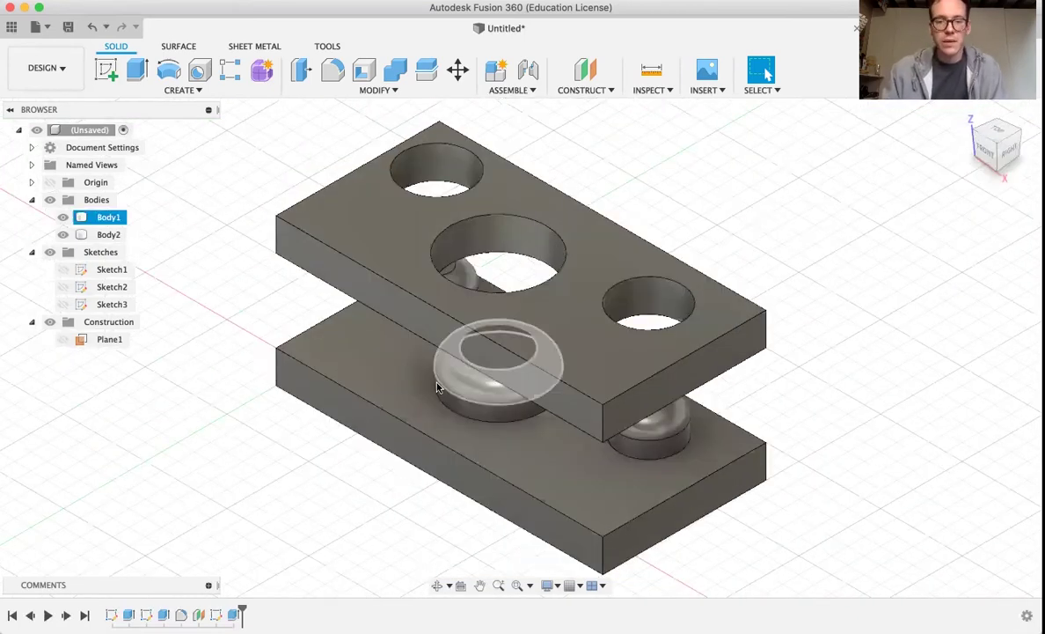
Export the bossed lower plate as an STL file named TEST TUTO BASE in the Téléchargements folder
left_click(101, 217)
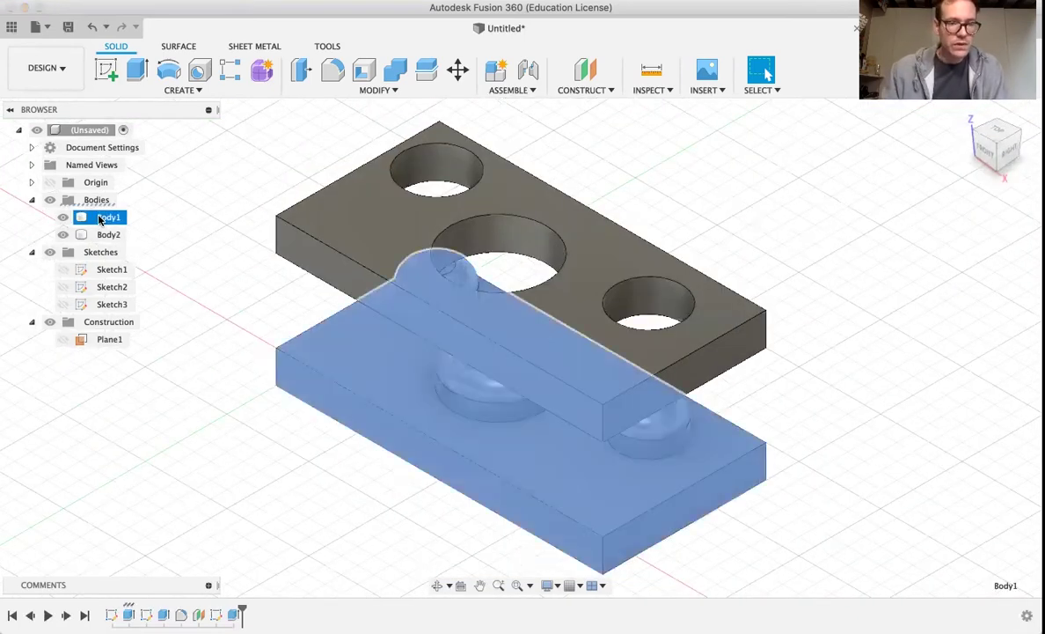
right_click(101, 218)
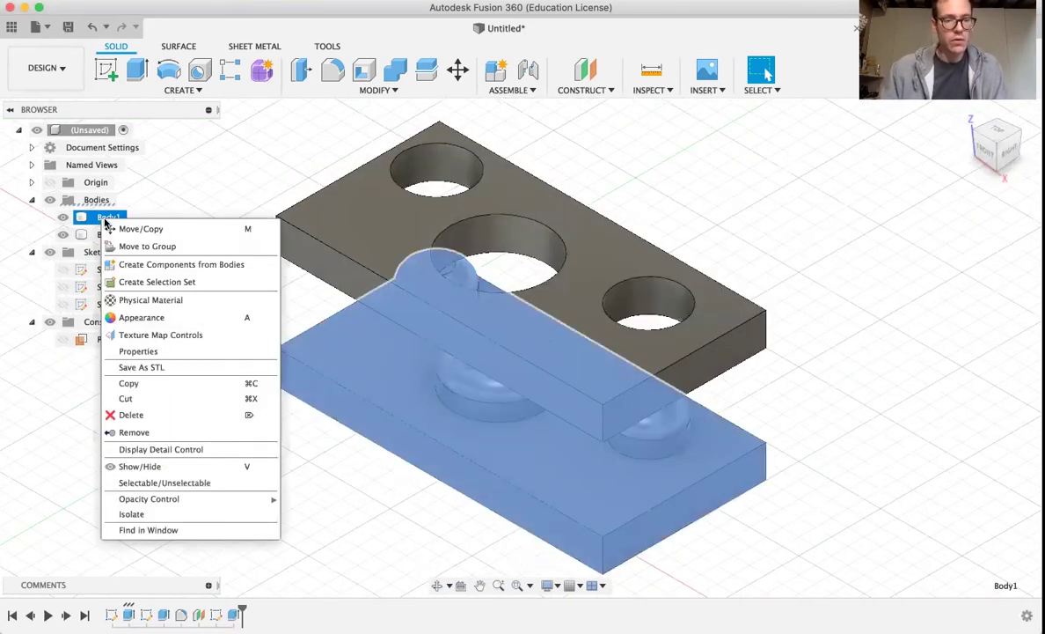
left_click(132, 366)
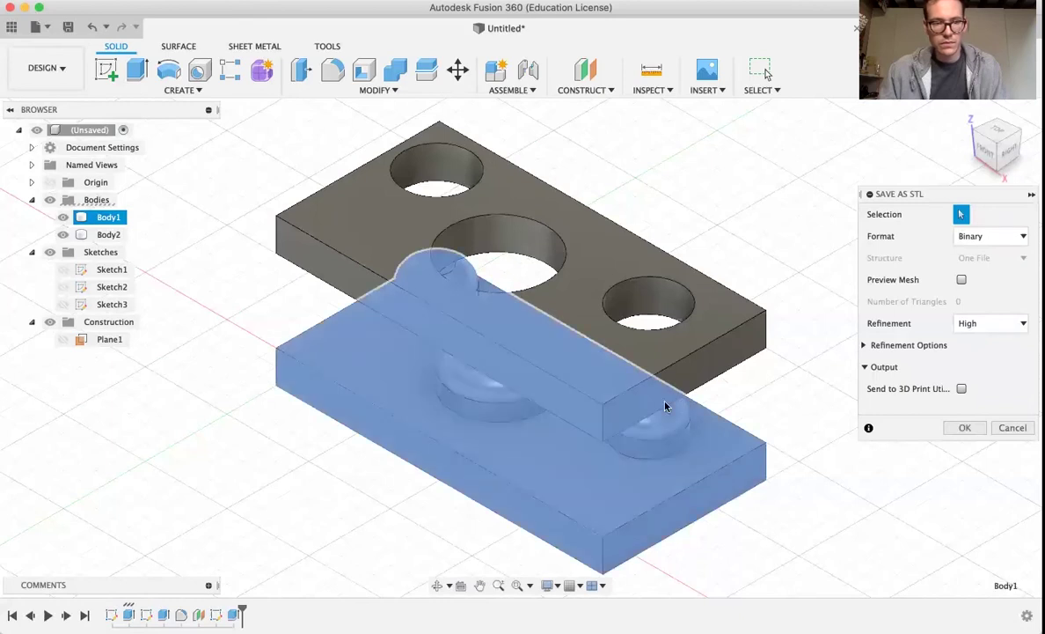
left_click(666, 405)
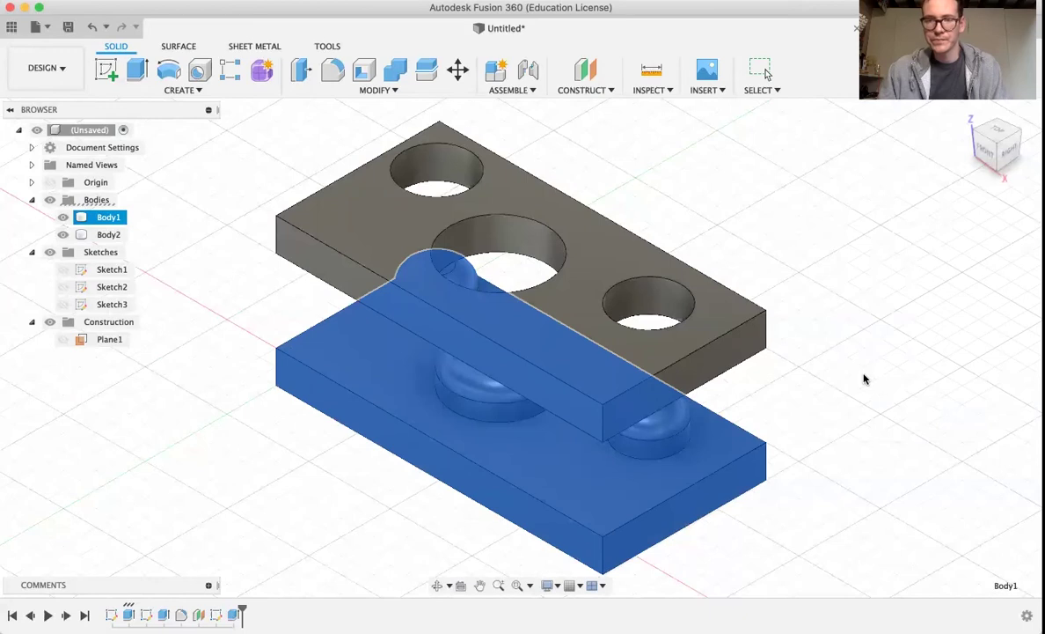
type("TEST TU")
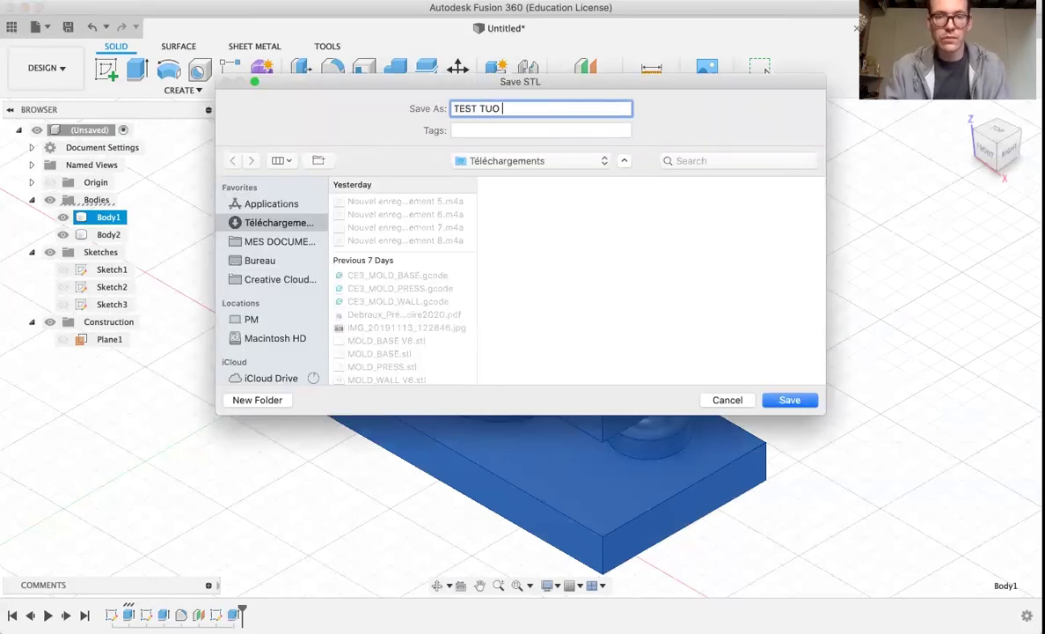
type("TO BASE")
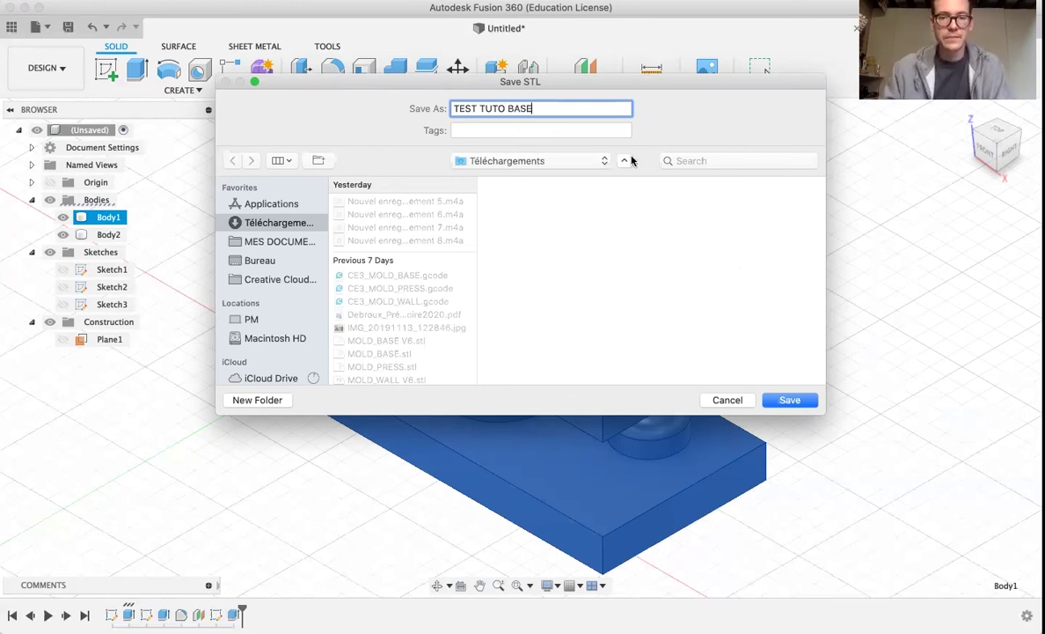
left_click(788, 400)
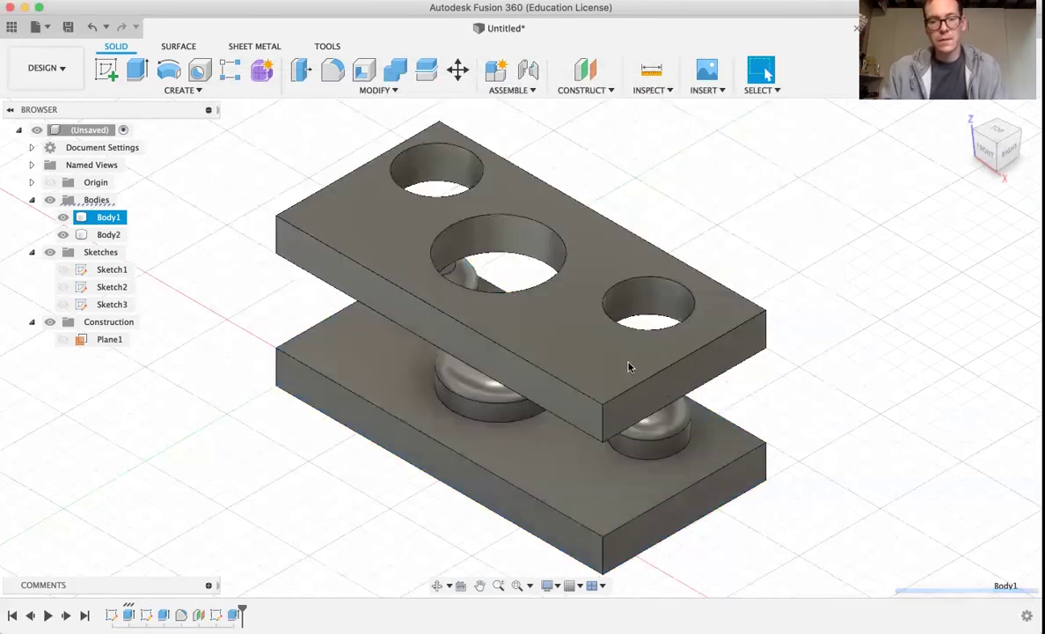
Export the upper plate with the three holes as an STL file named TEST TUTO NEGATIF in the Téléchargements folder
left_click(107, 236)
right_click(106, 238)
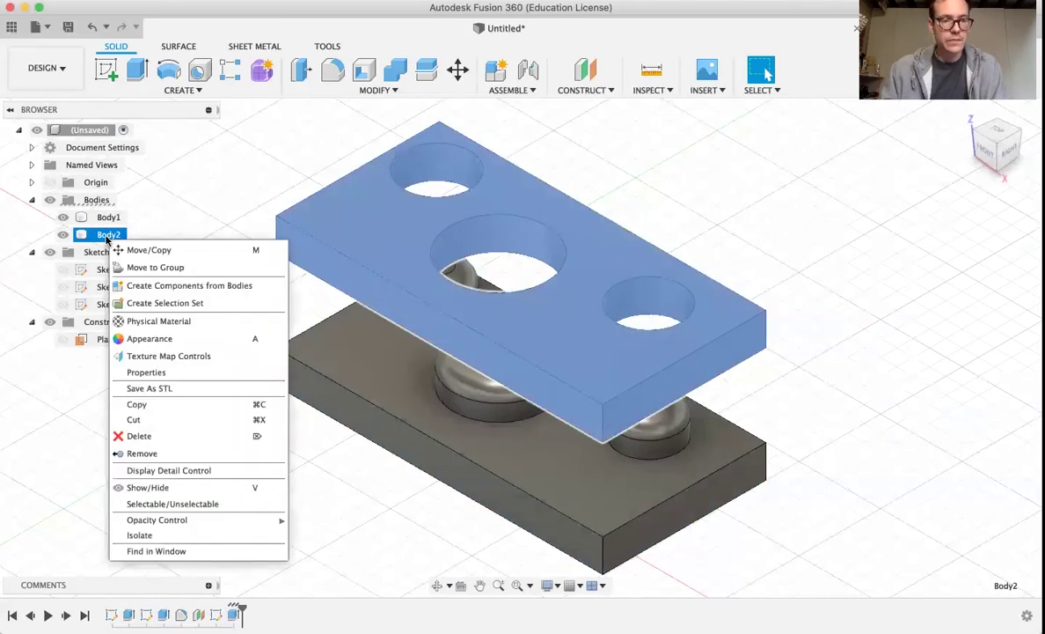
left_click(144, 392)
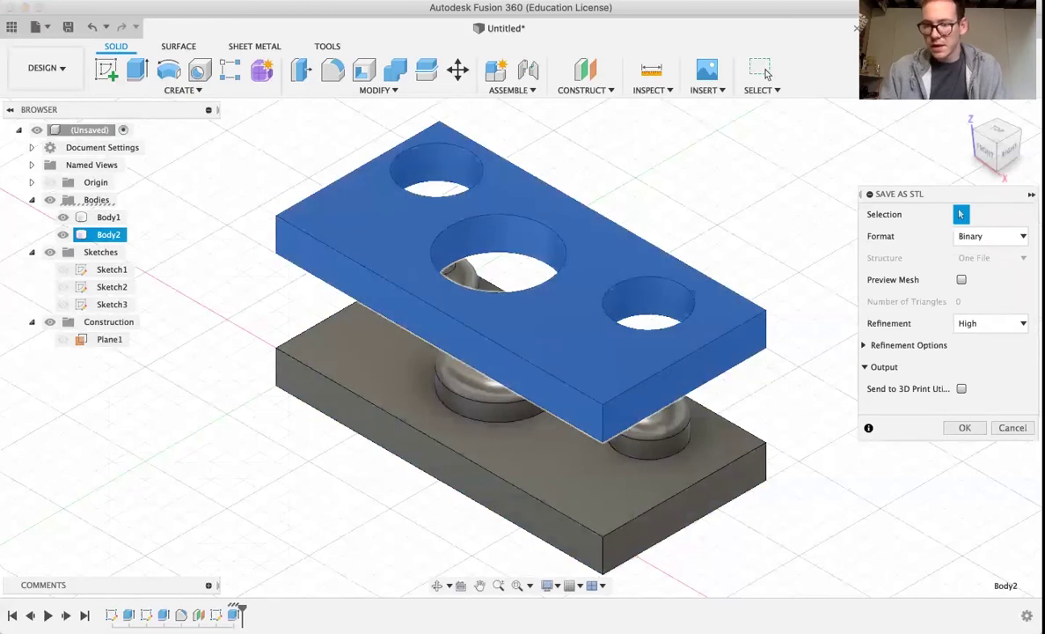
left_click(964, 428)
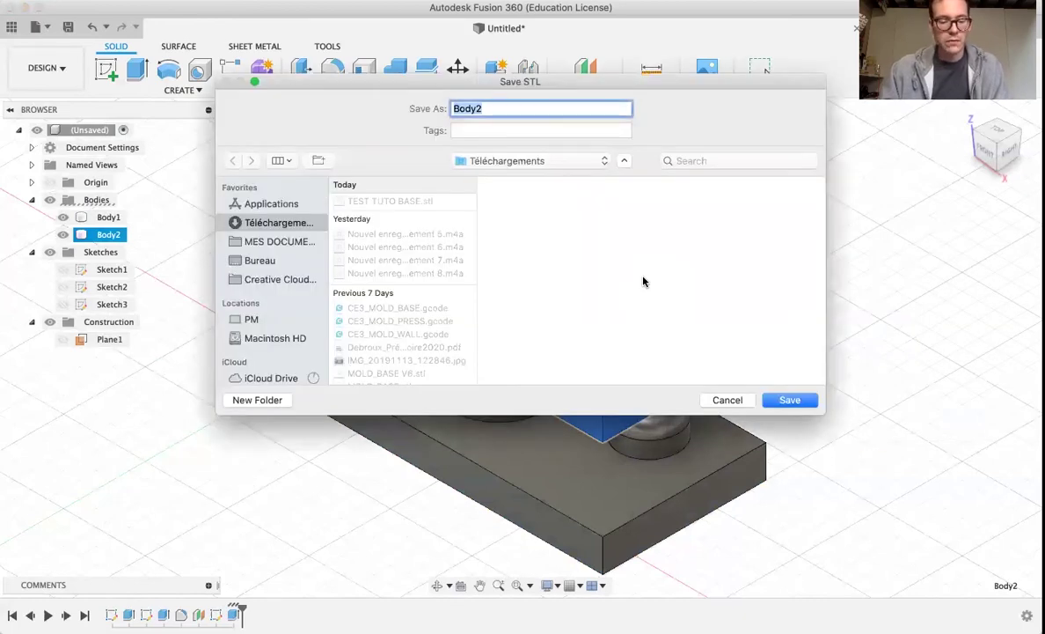
type("ST")
key("BackSpace")
key("BackSpace")
type("TE")
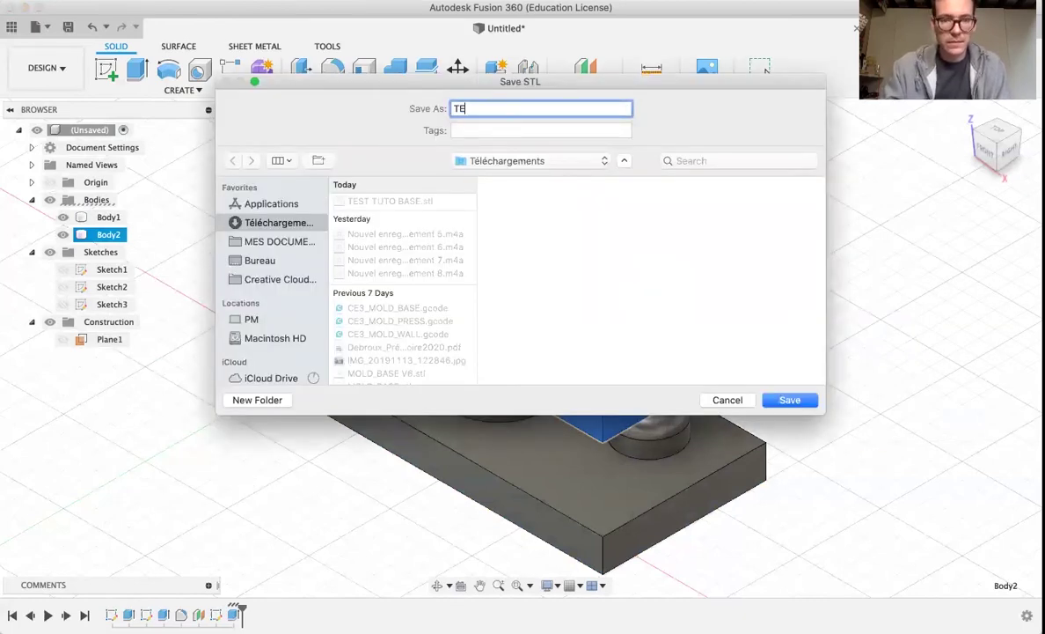
type("ST TUTO")
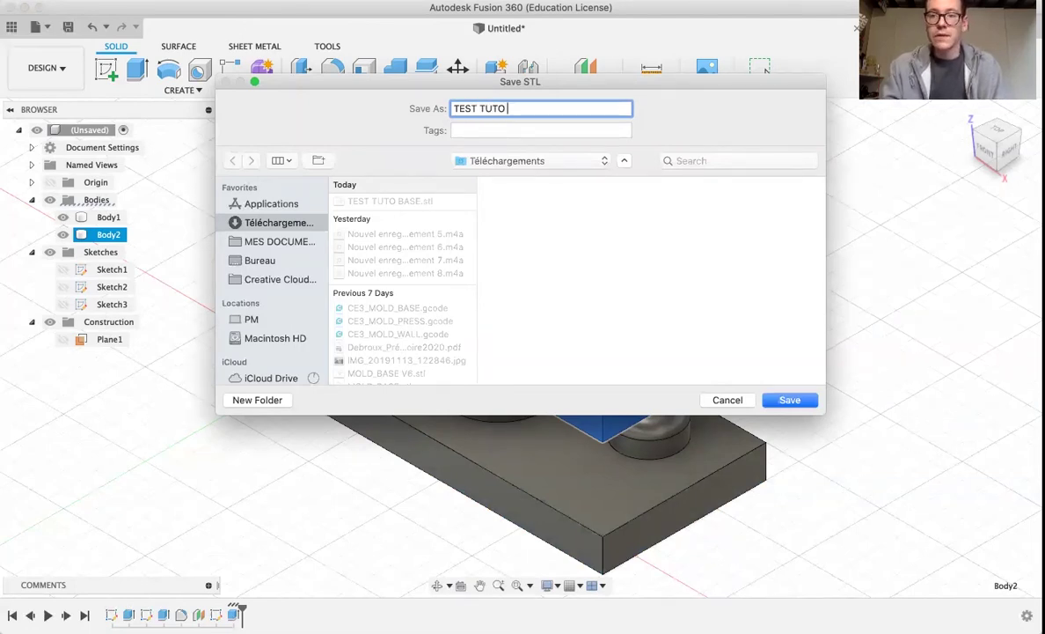
type(" NEGA")
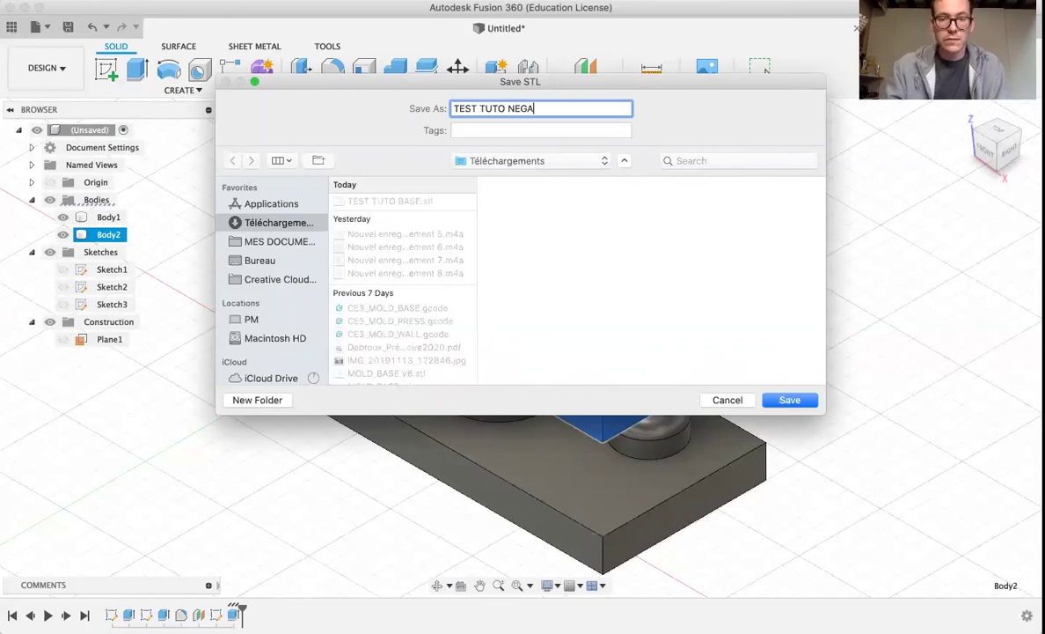
type("TIF")
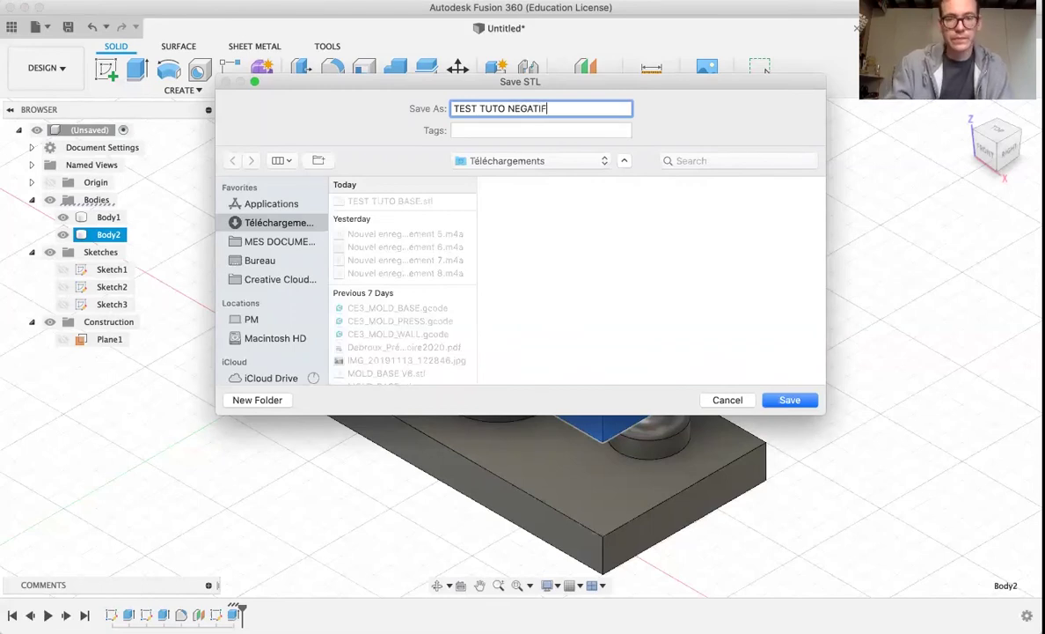
left_click(791, 400)
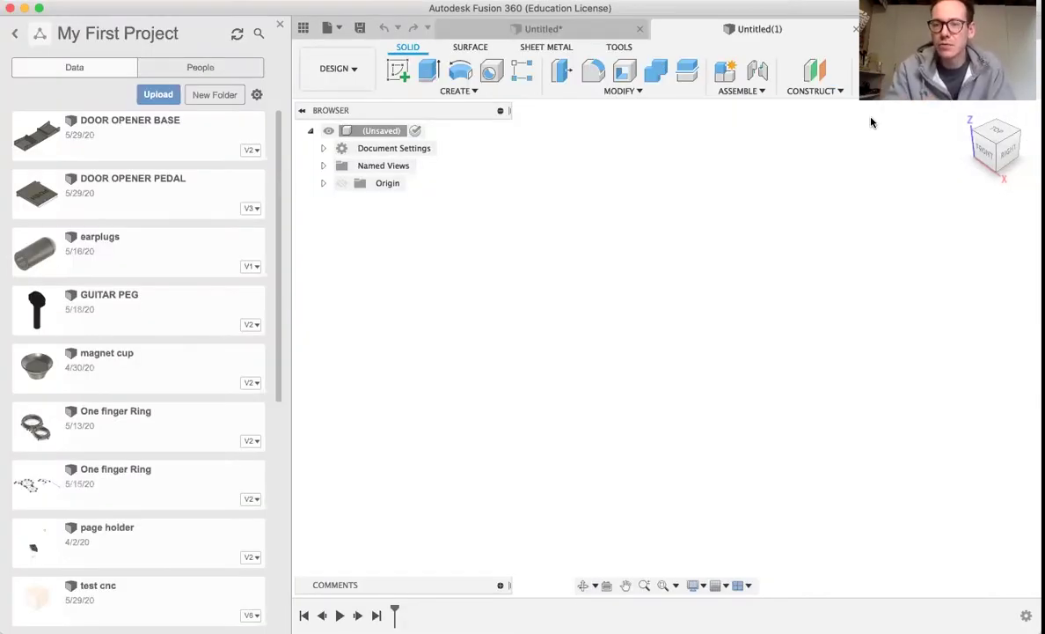
In the new empty design, sketch a circle about 62 mm in diameter centred on the origin of the horizontal plane and finish the sketch
left_click(839, 91)
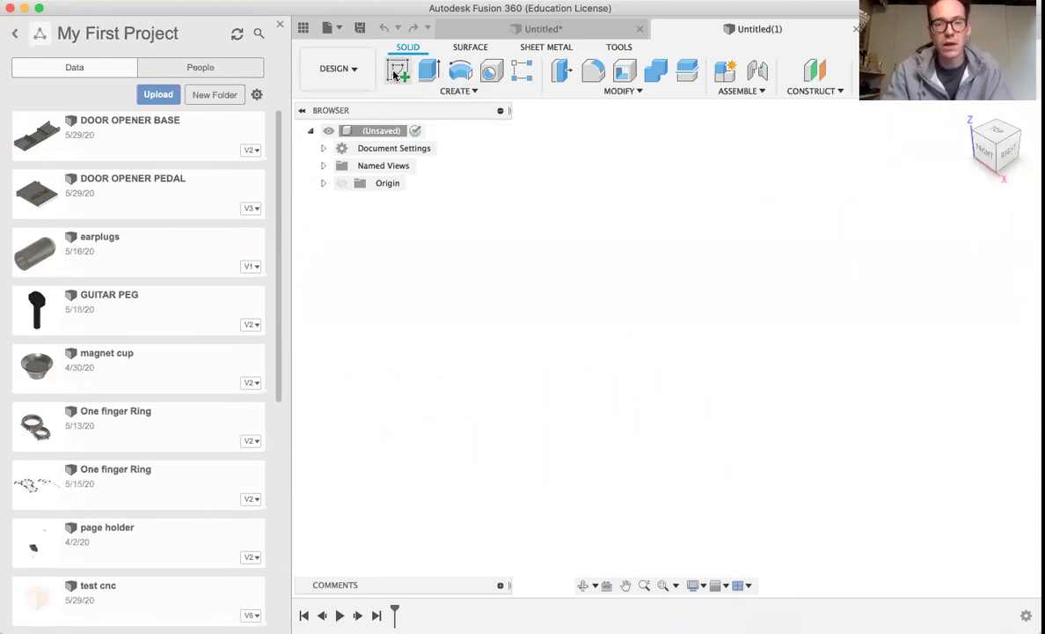
left_click(397, 71)
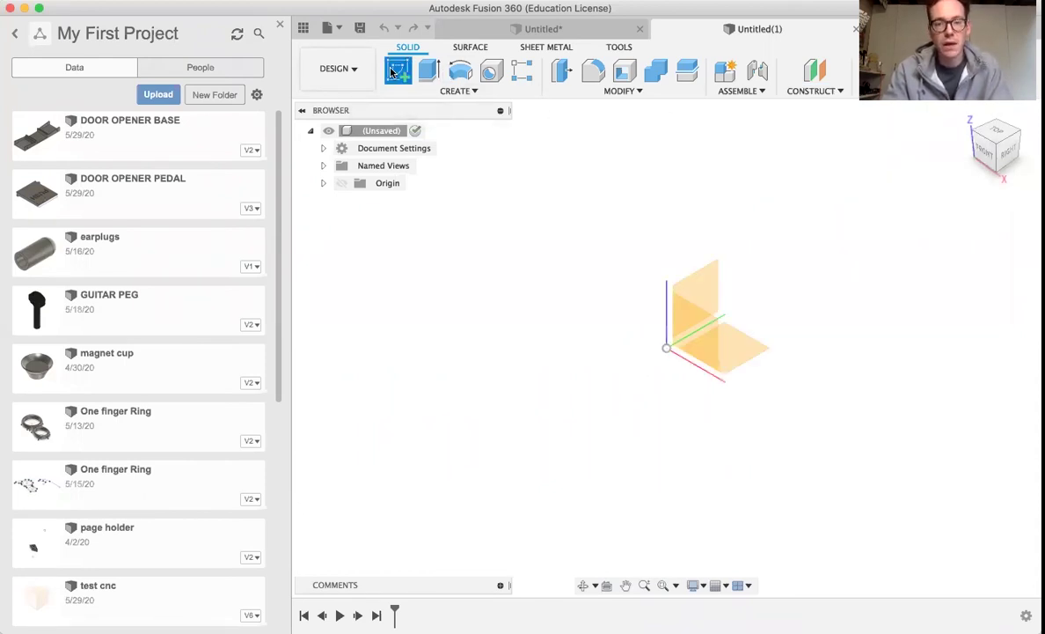
left_click(736, 349)
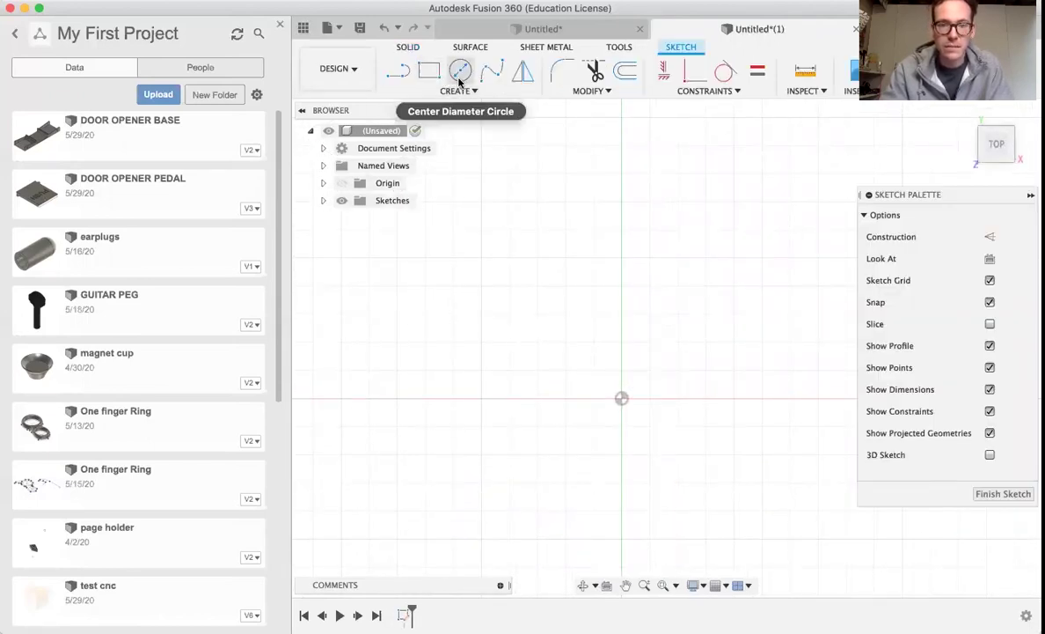
left_click(460, 71)
left_click(621, 398)
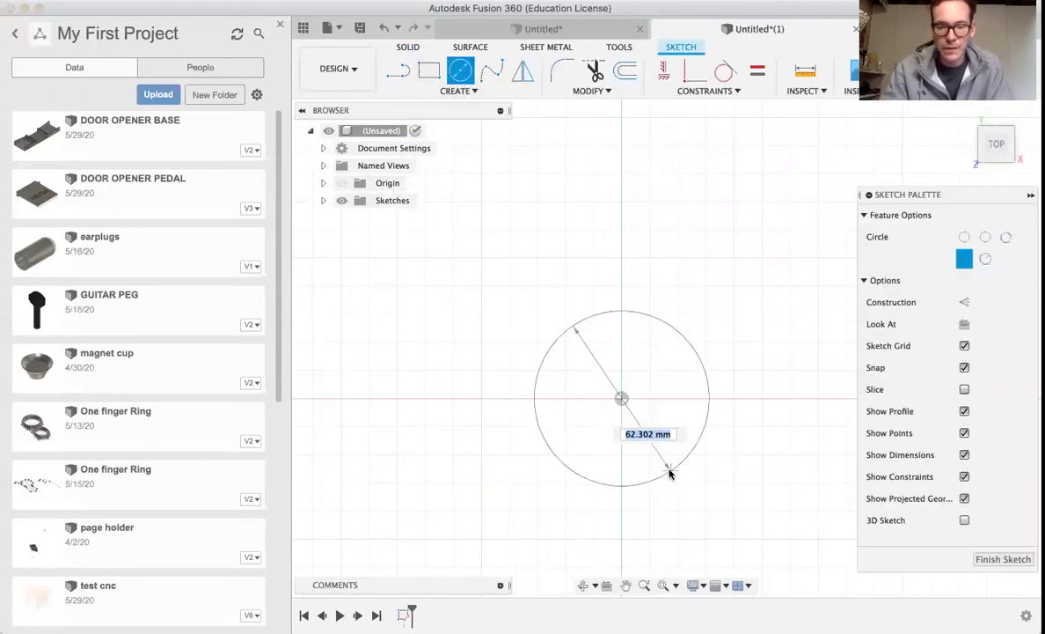
left_click(669, 474)
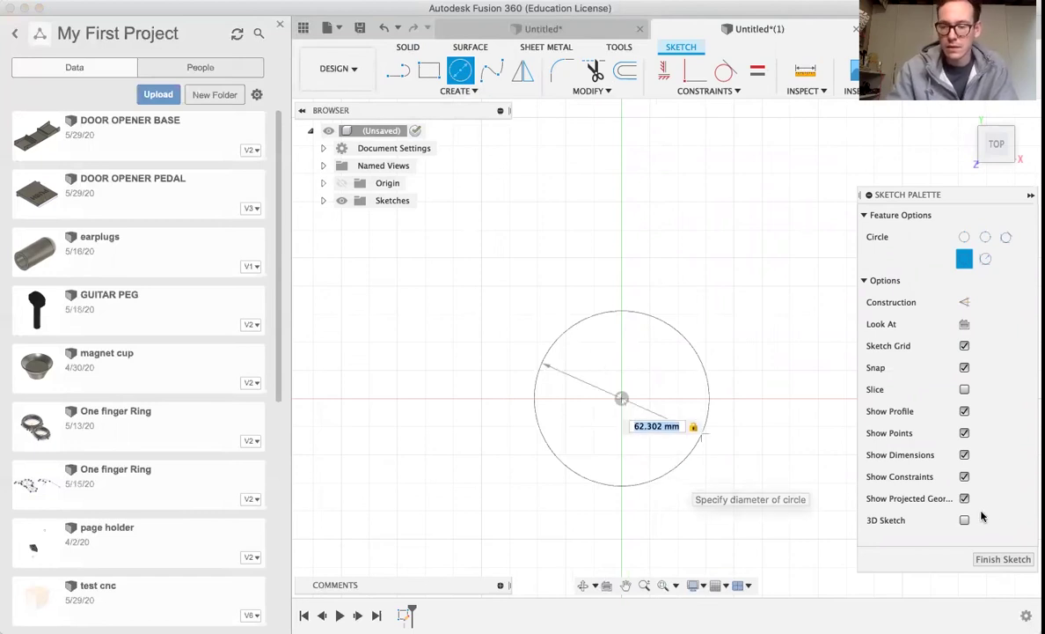
left_click(1004, 559)
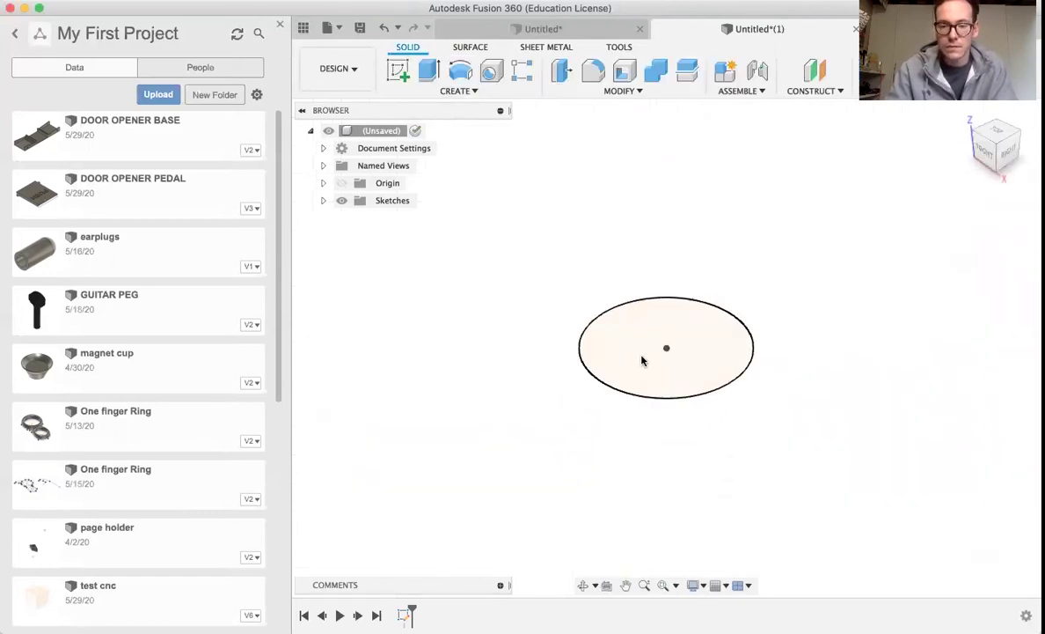
Extrude the circle 120 mm into a cylinder as a new body
left_click(630, 358)
type("e120")
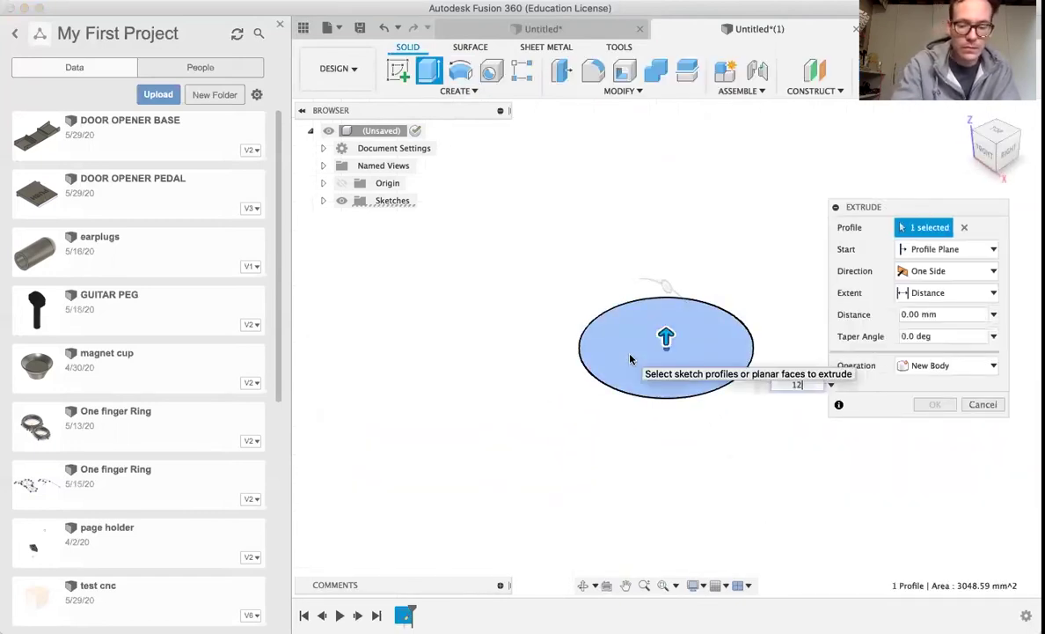
key("Return")
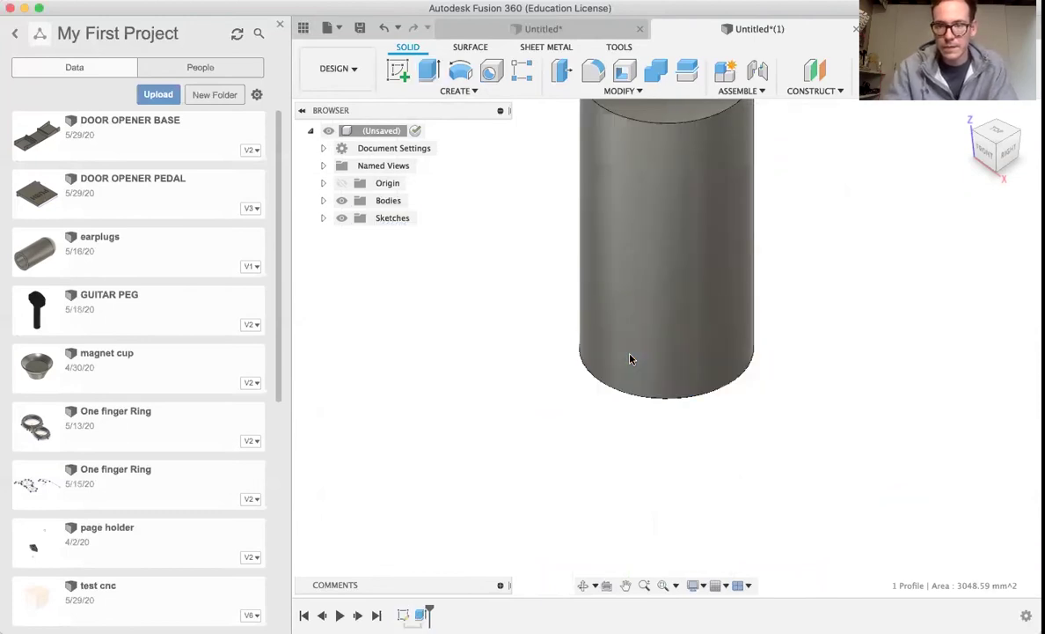
Create a construction plane offset -50 mm from the XZ plane, in front of the cylinder
left_click(806, 92)
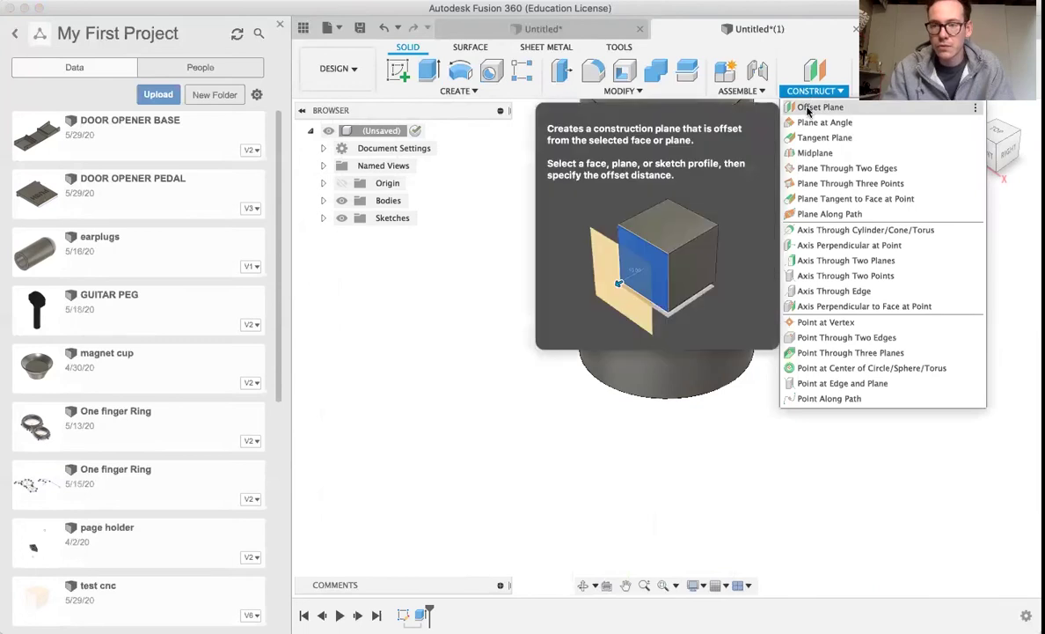
left_click(806, 106)
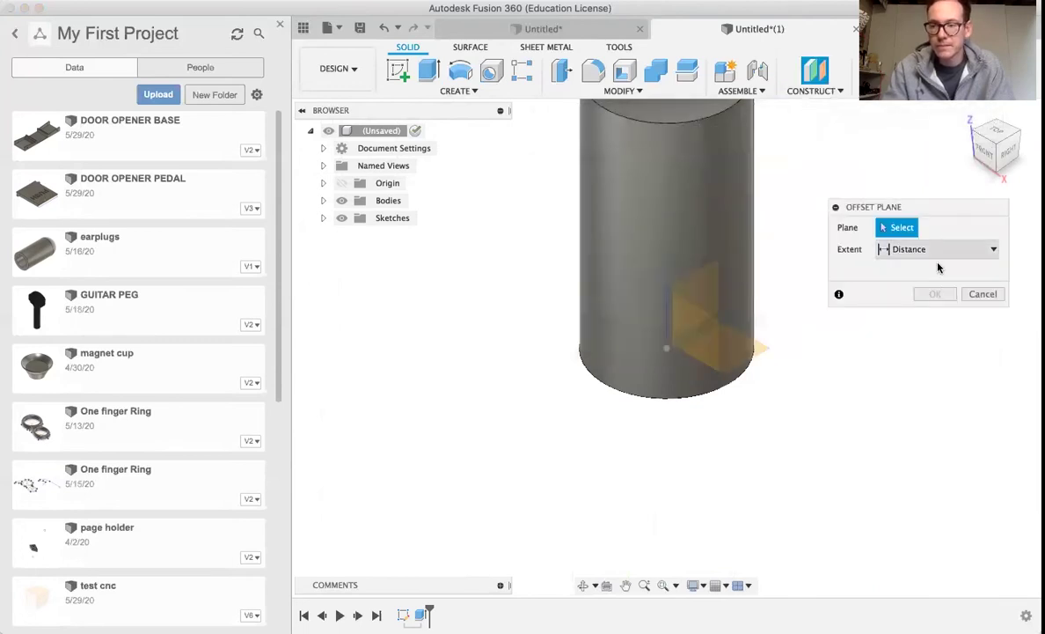
left_click(695, 334)
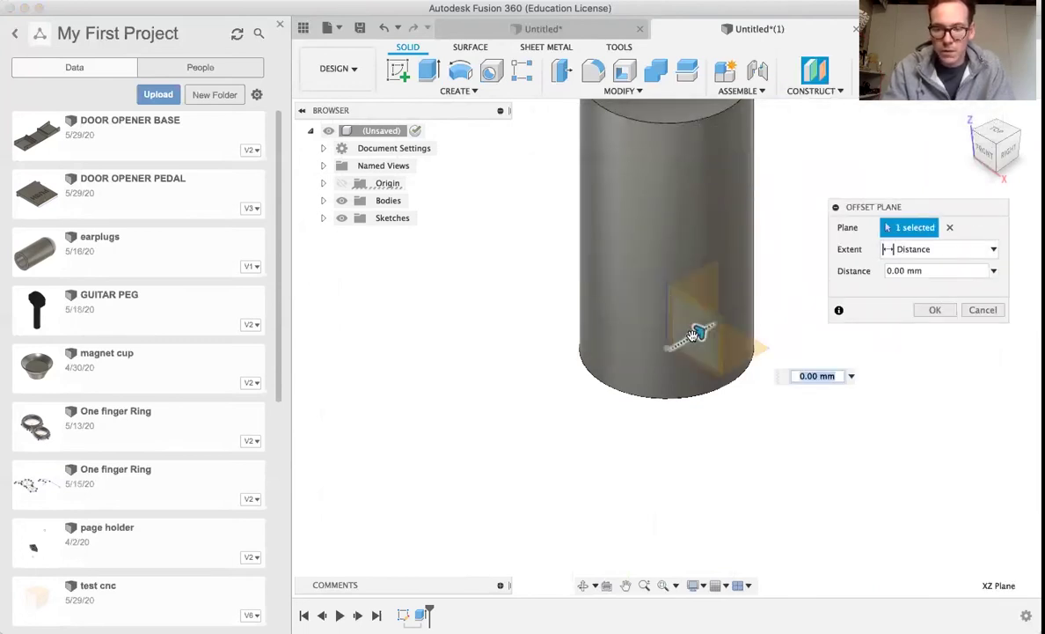
left_click_drag(695, 334, 583, 393)
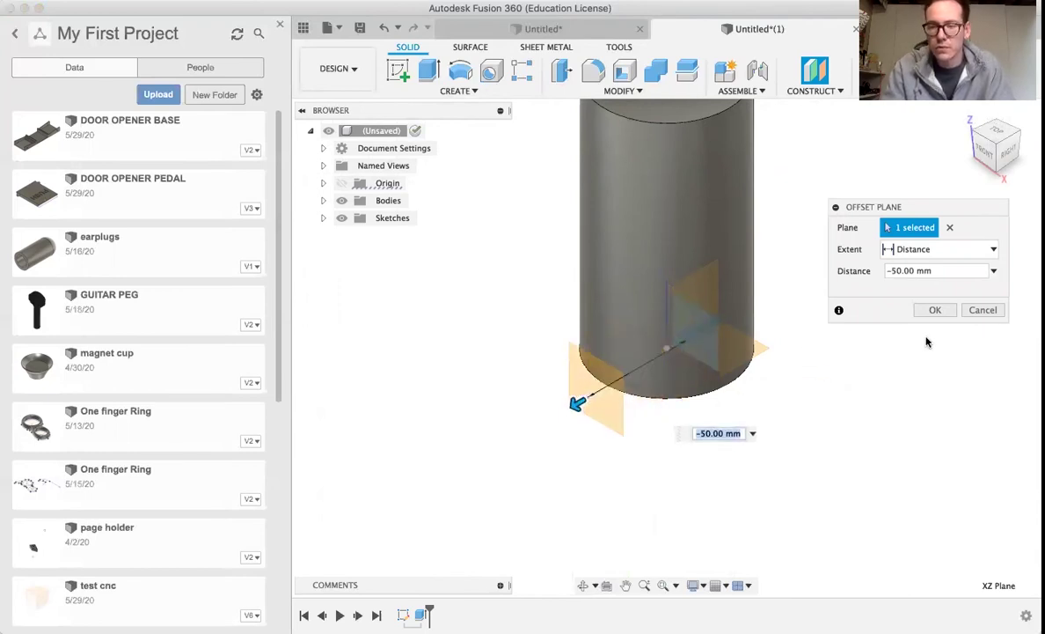
left_click(933, 310)
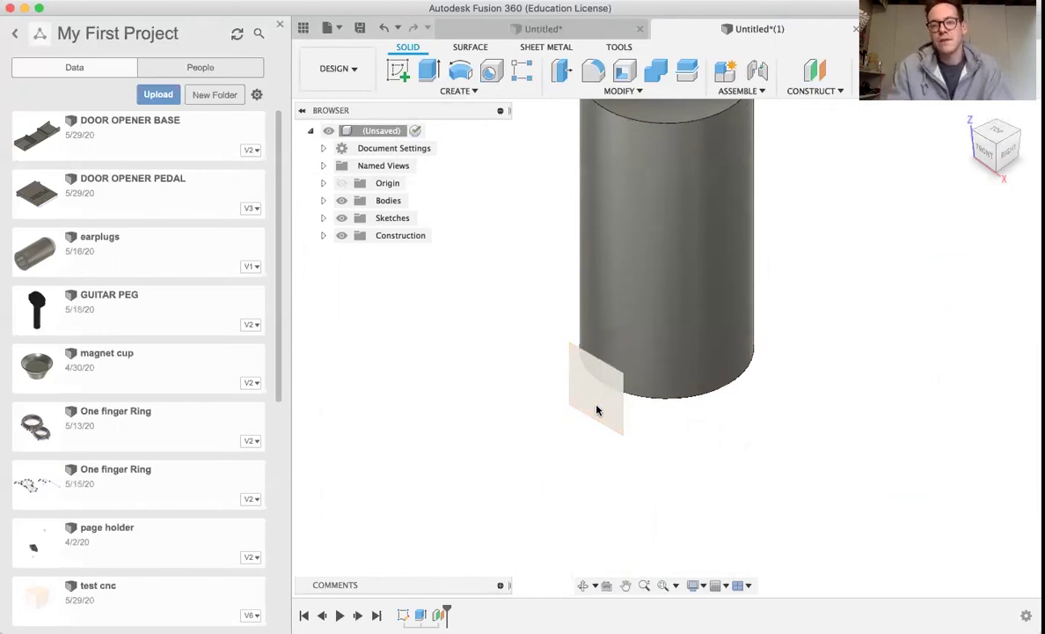
Start a sketch on the offset plane and insert the text "test" in front of the cylinder
left_click(399, 72)
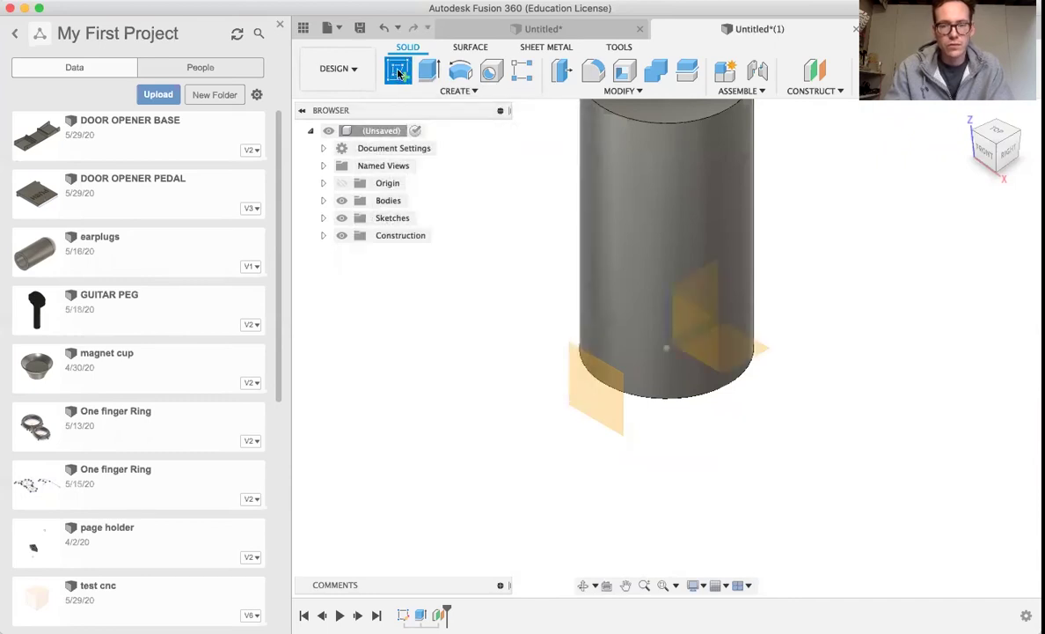
left_click(588, 386)
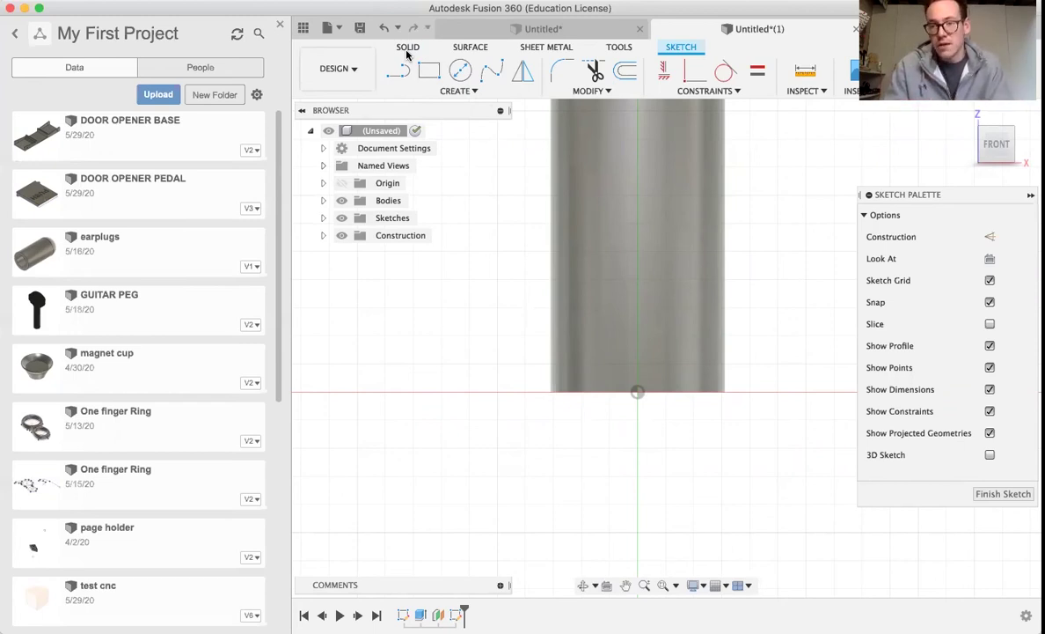
left_click(454, 91)
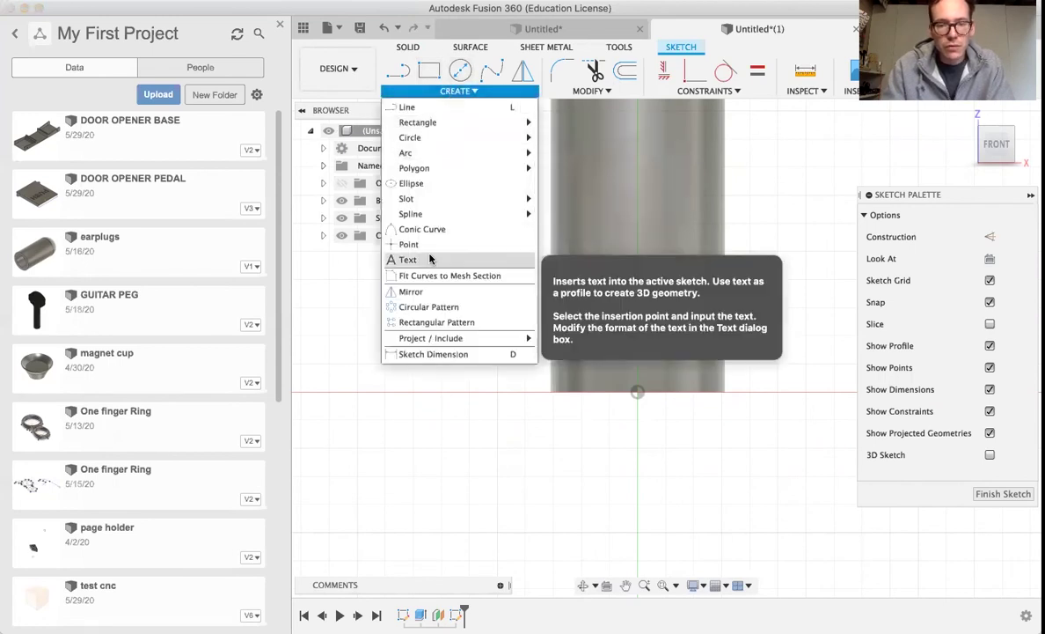
left_click(407, 259)
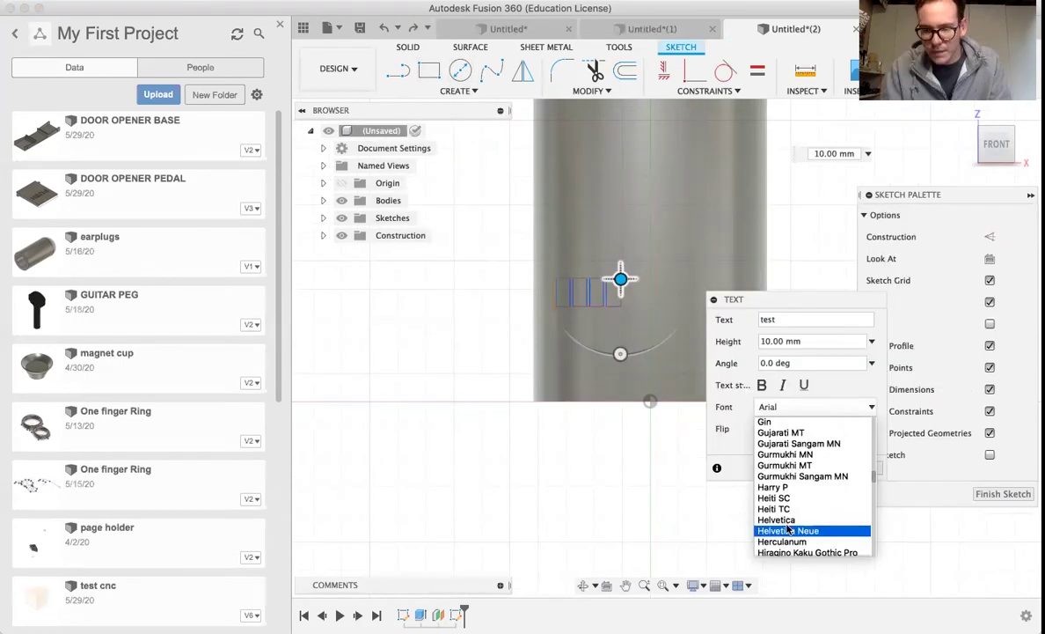
Set the text's font to Helvetica Neue, its angle to 180 degrees and its height to 30 mm
left_click(770, 530)
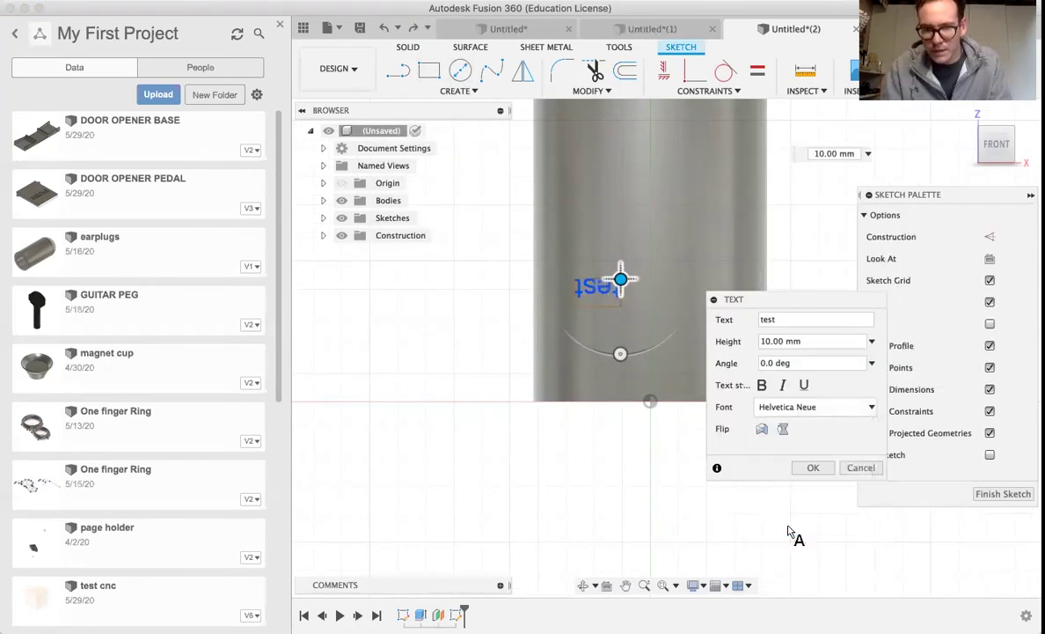
left_click_drag(777, 361, 741, 360)
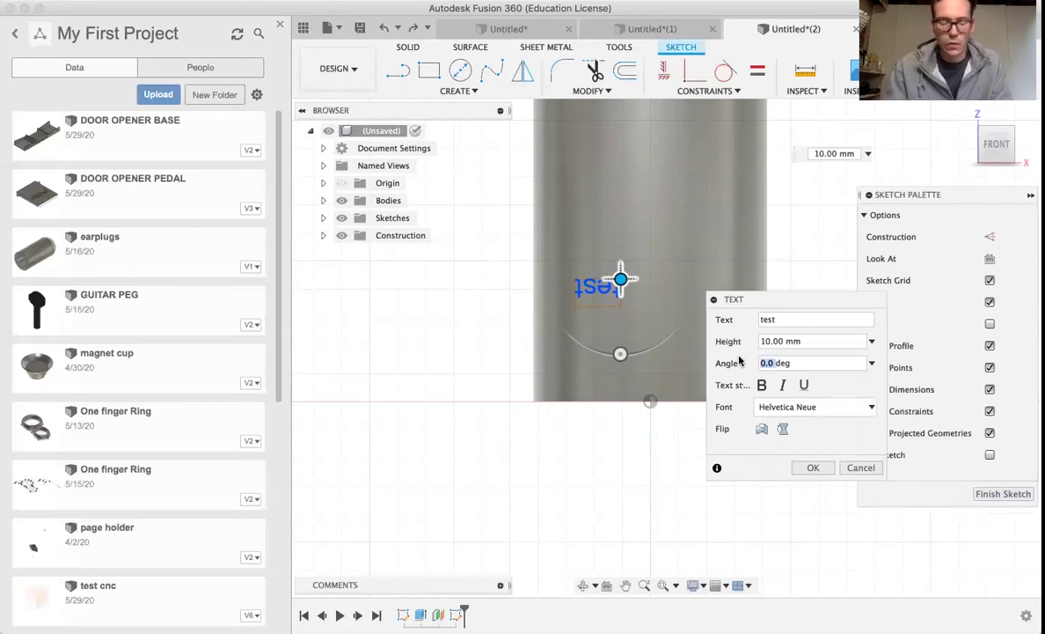
type("18")
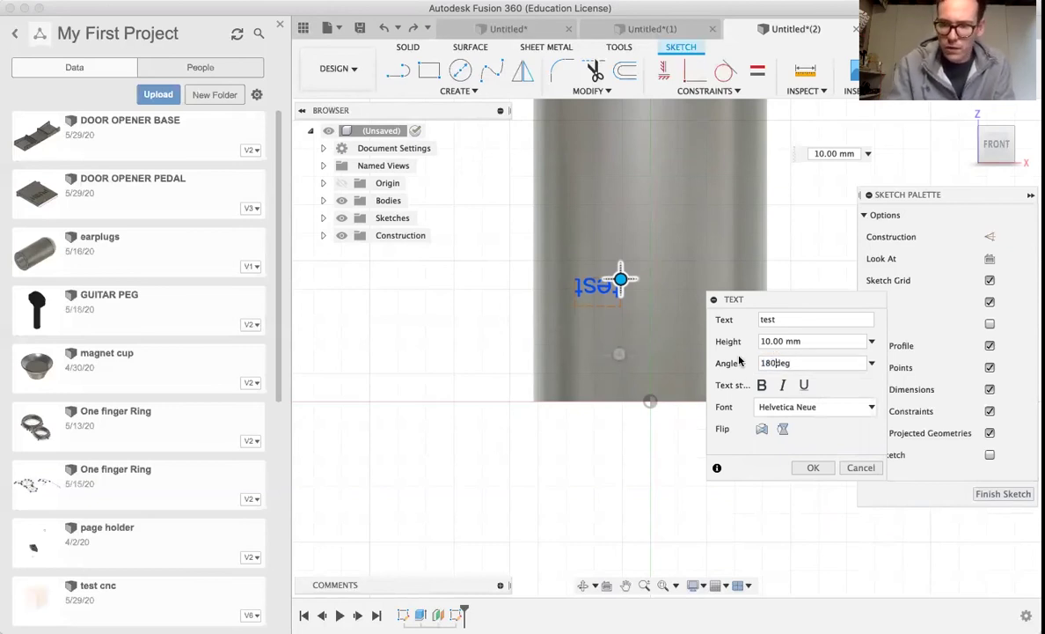
type("0")
left_click_drag(785, 342, 747, 342)
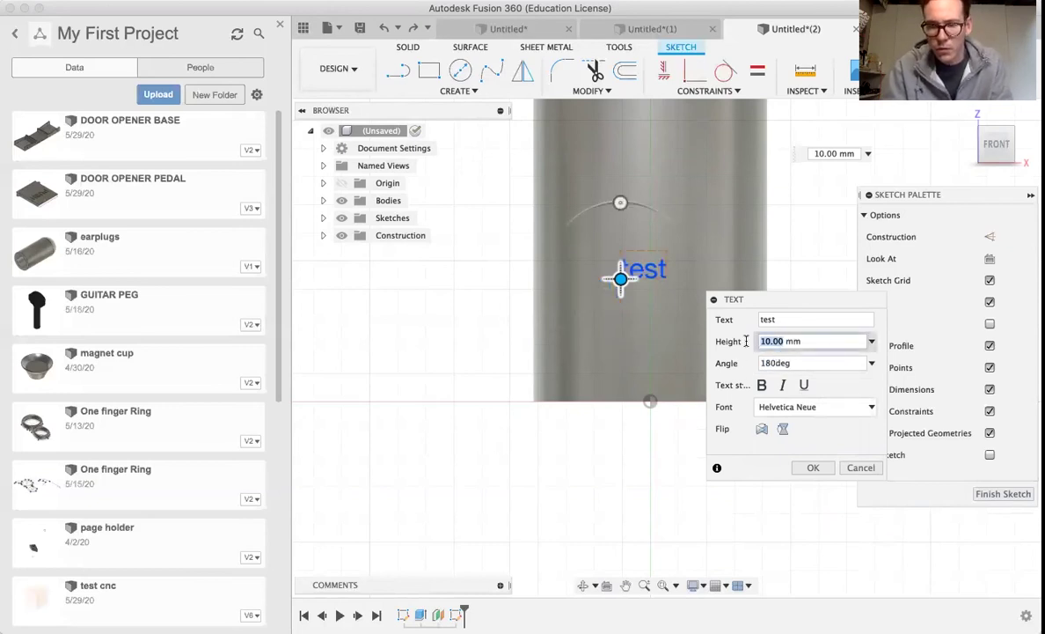
type("30")
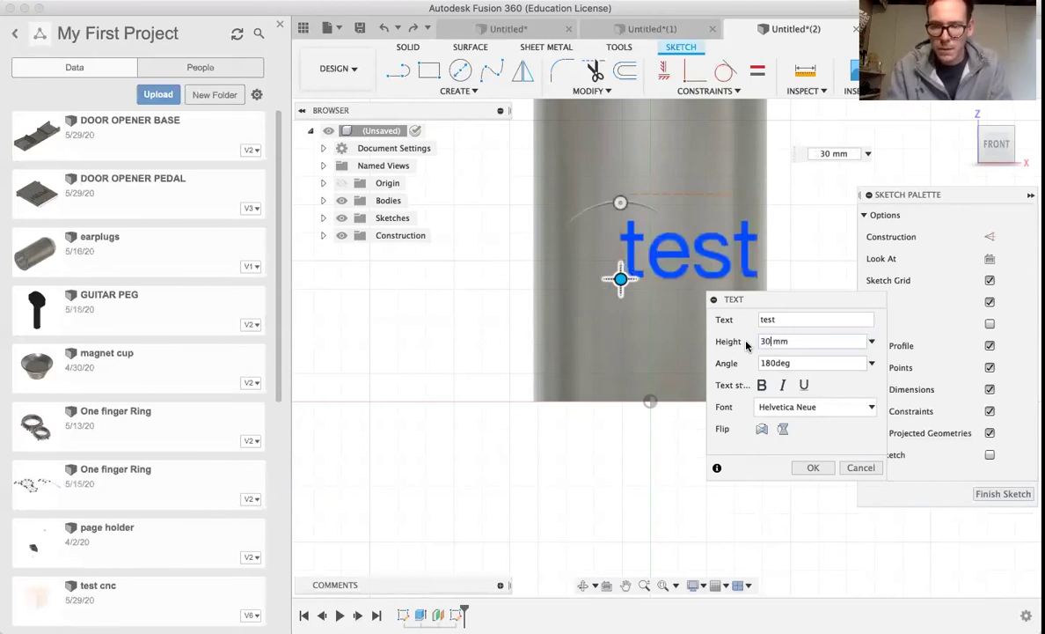
left_click(813, 468)
Move the "test" text so it sits roughly centred across the cylinder's width, and finish the sketch
left_click(630, 262)
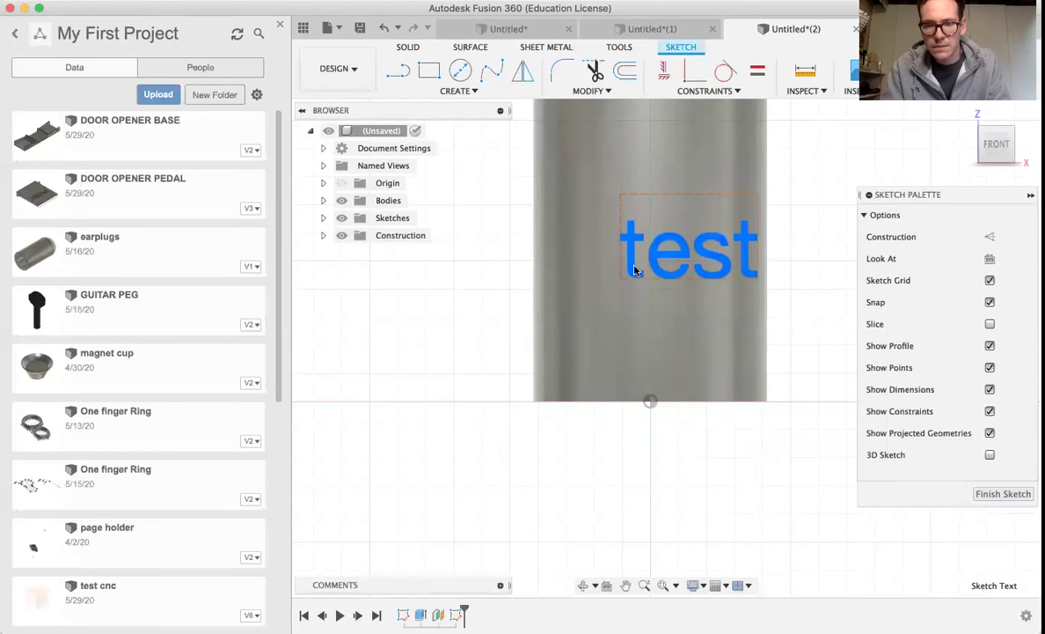
mouse_move(631, 273)
left_mouse_down()
mouse_move(599, 269)
mouse_move(590, 245)
left_mouse_up()
left_click(994, 494)
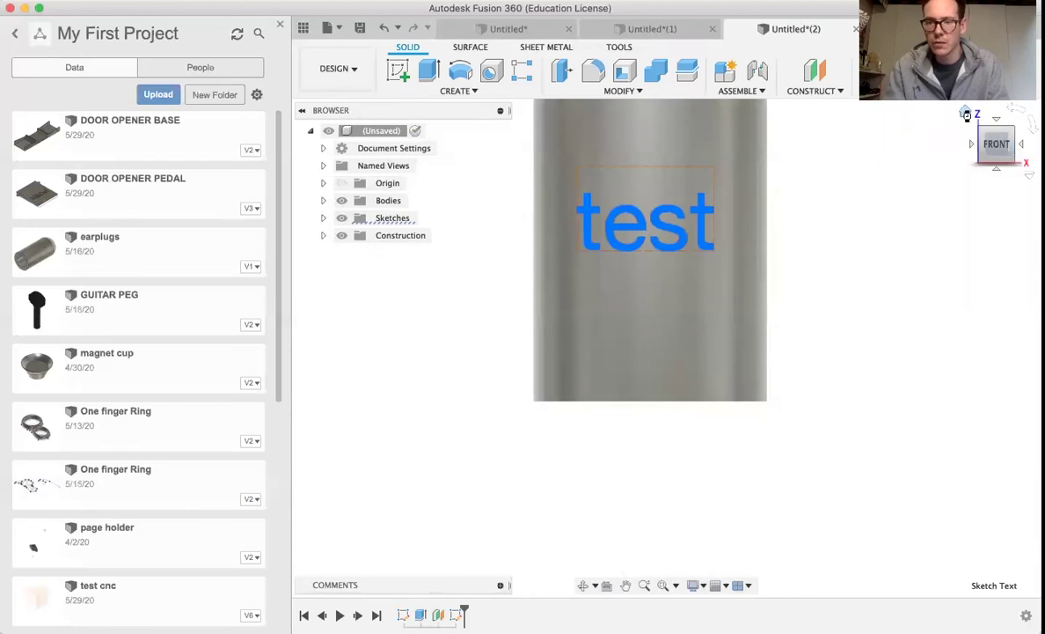
Begin an extrusion that starts from an object, using the cylinder's curved face as the start object
left_click(966, 113)
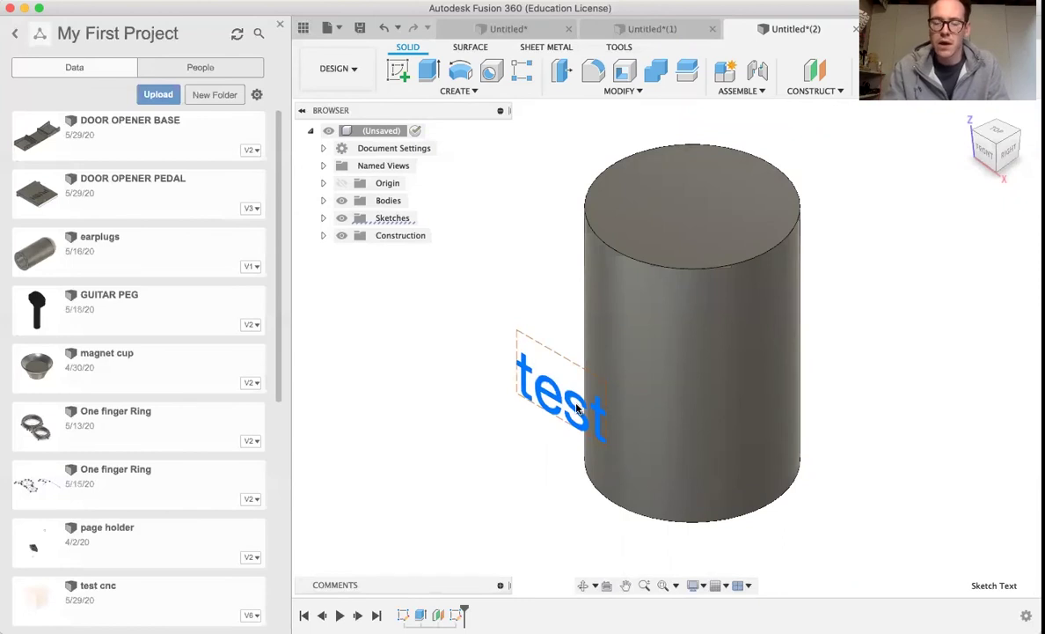
key("e")
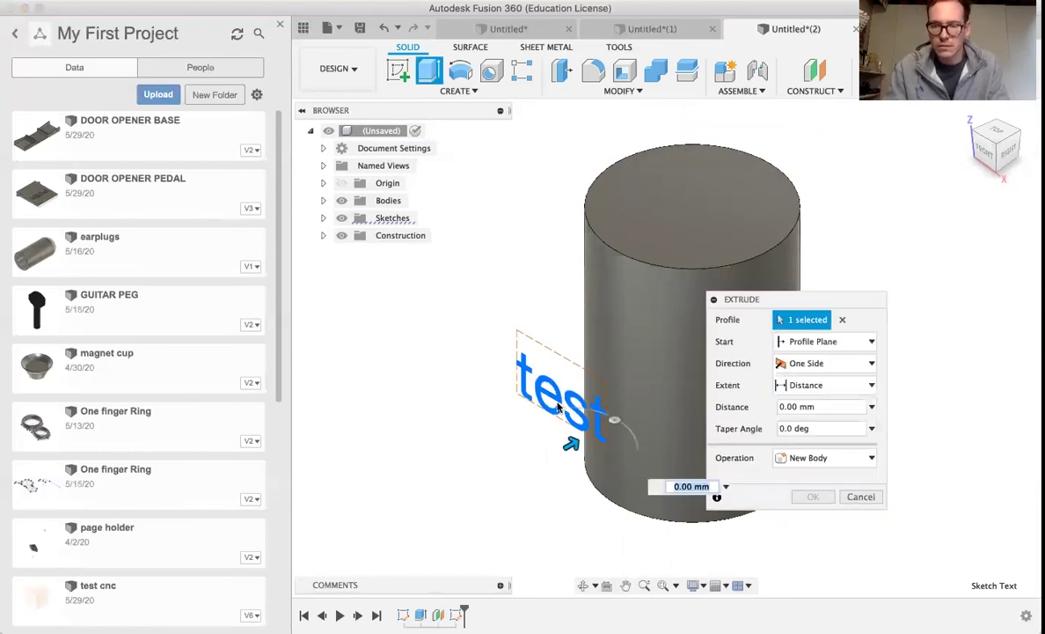
left_click(558, 404)
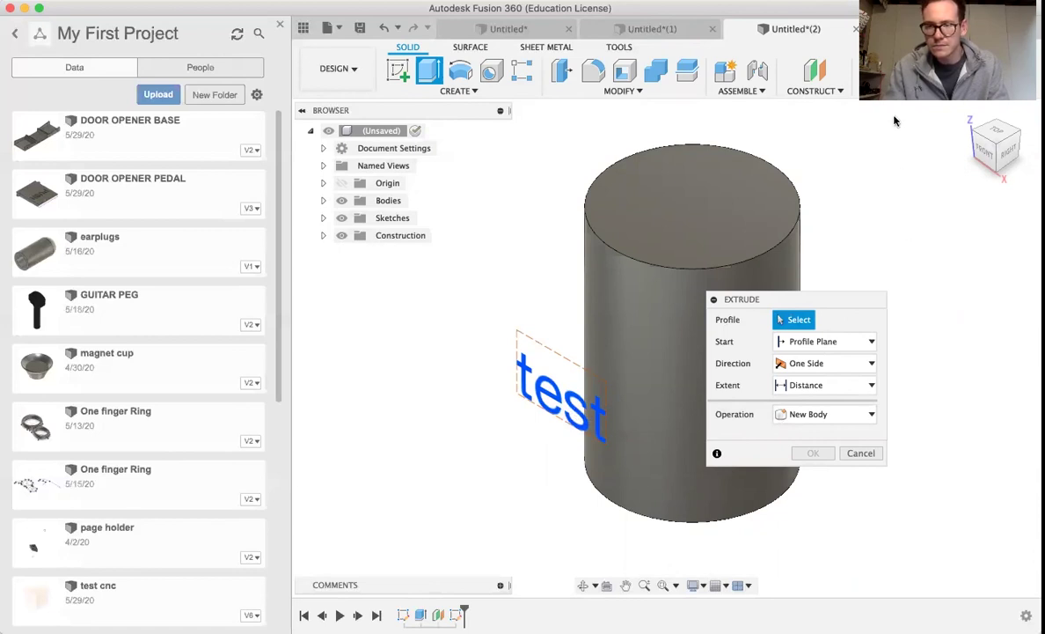
left_click_drag(843, 300, 971, 256)
left_click(963, 297)
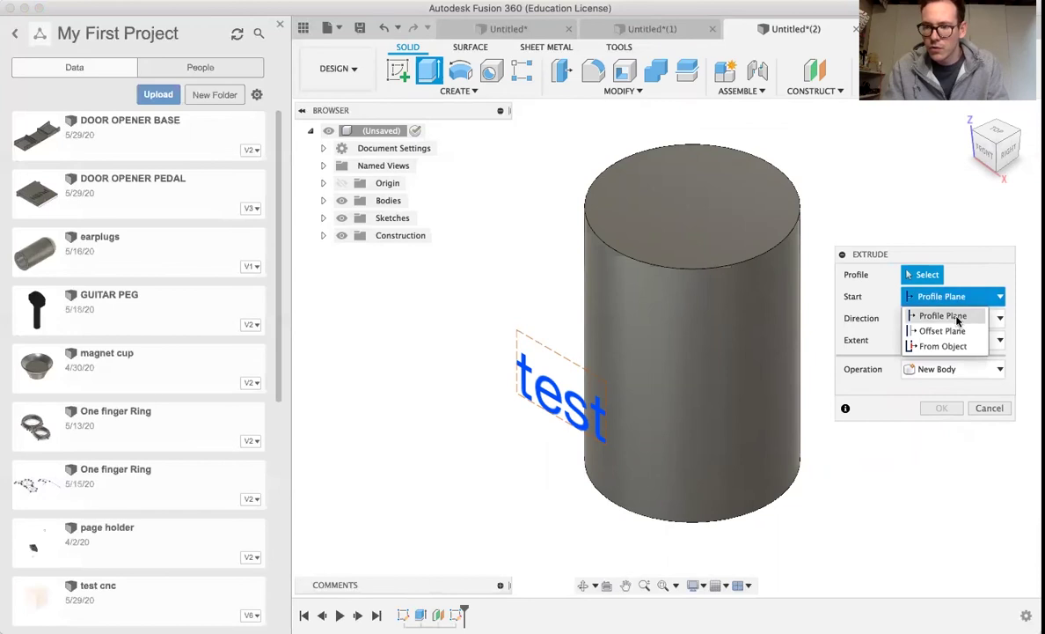
left_click(945, 347)
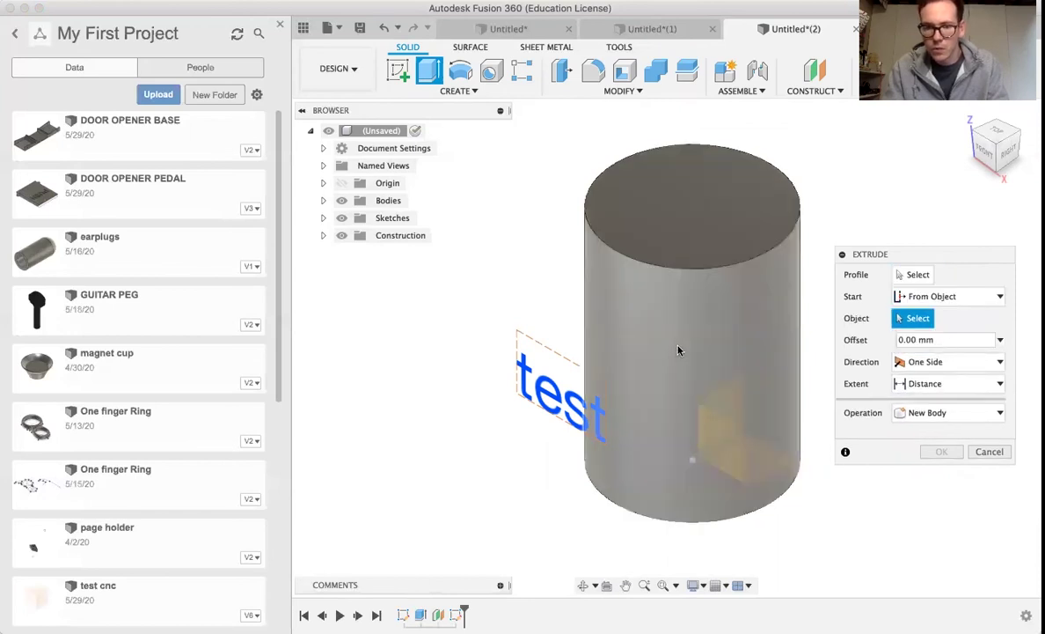
left_click(677, 345)
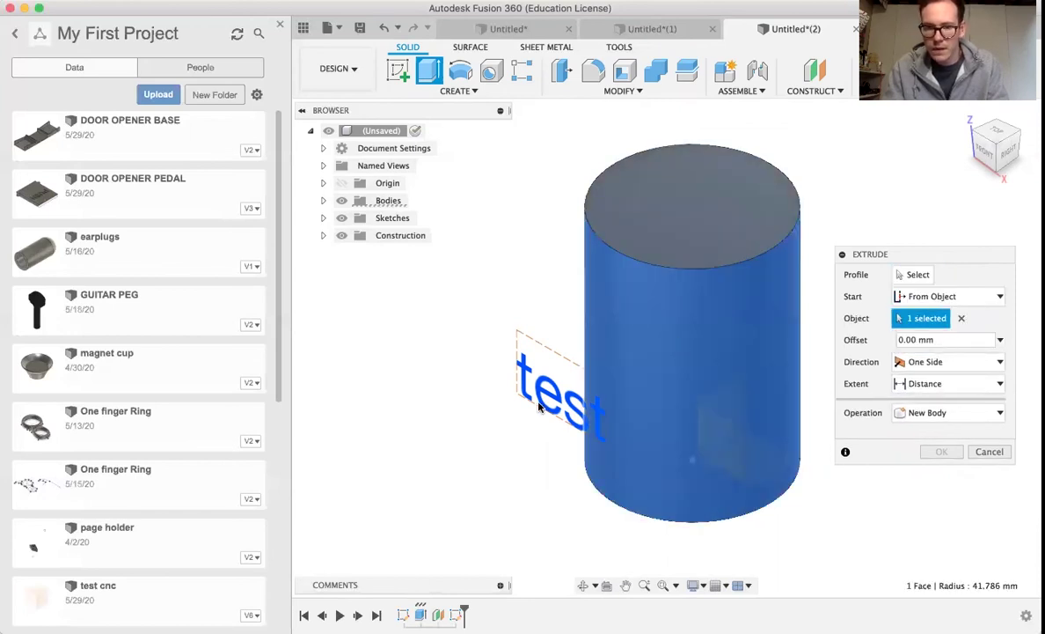
Extrude the "test" text profile by -1 mm from the curved face, joining it to the cylinder
left_click(933, 277)
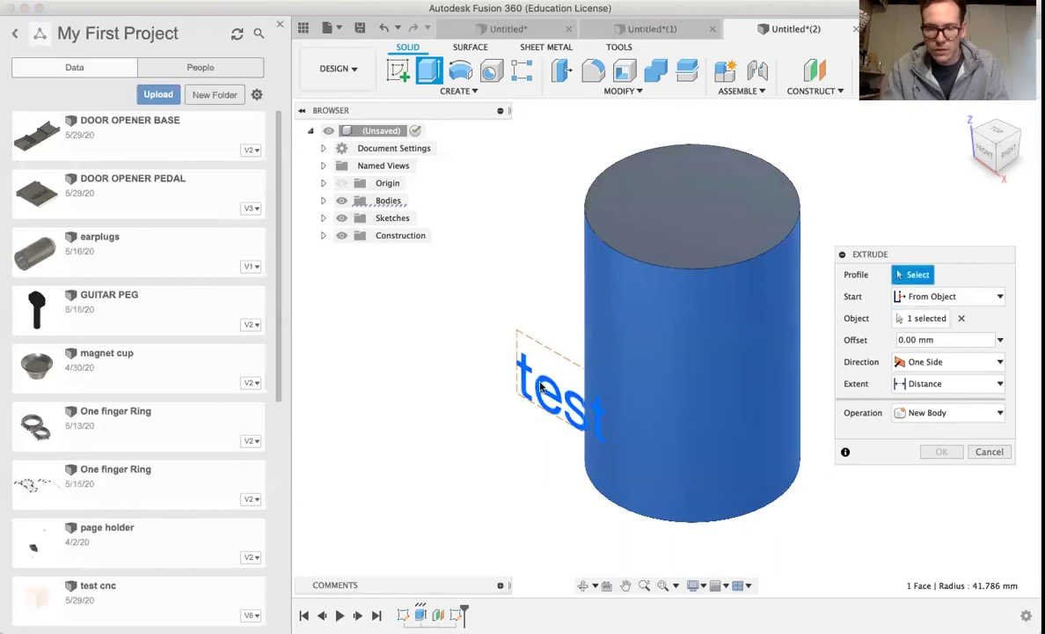
left_click(572, 400)
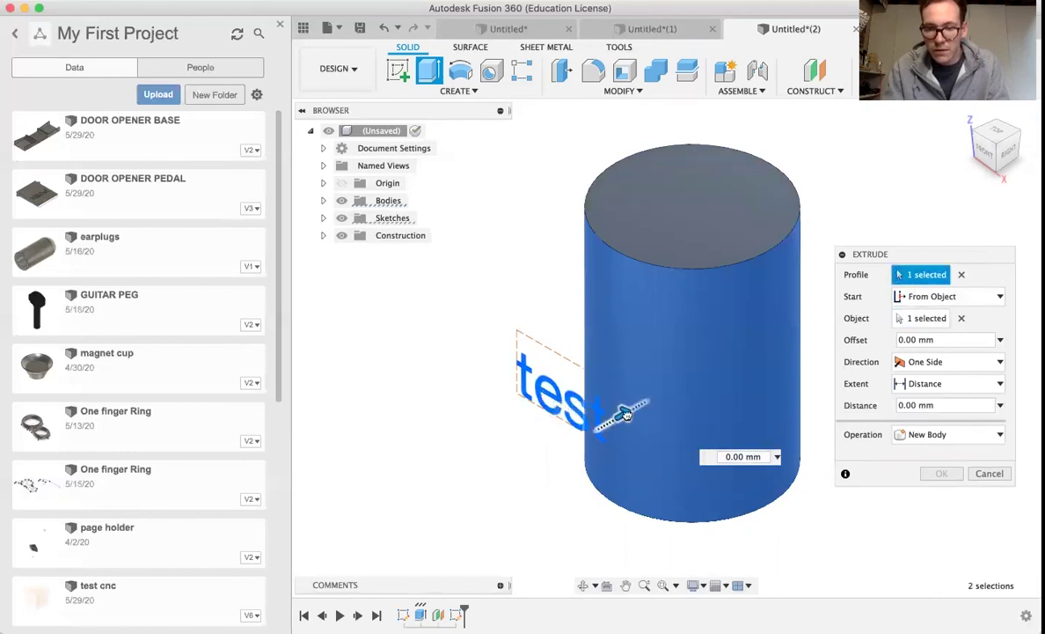
left_click_drag(659, 385, 610, 420)
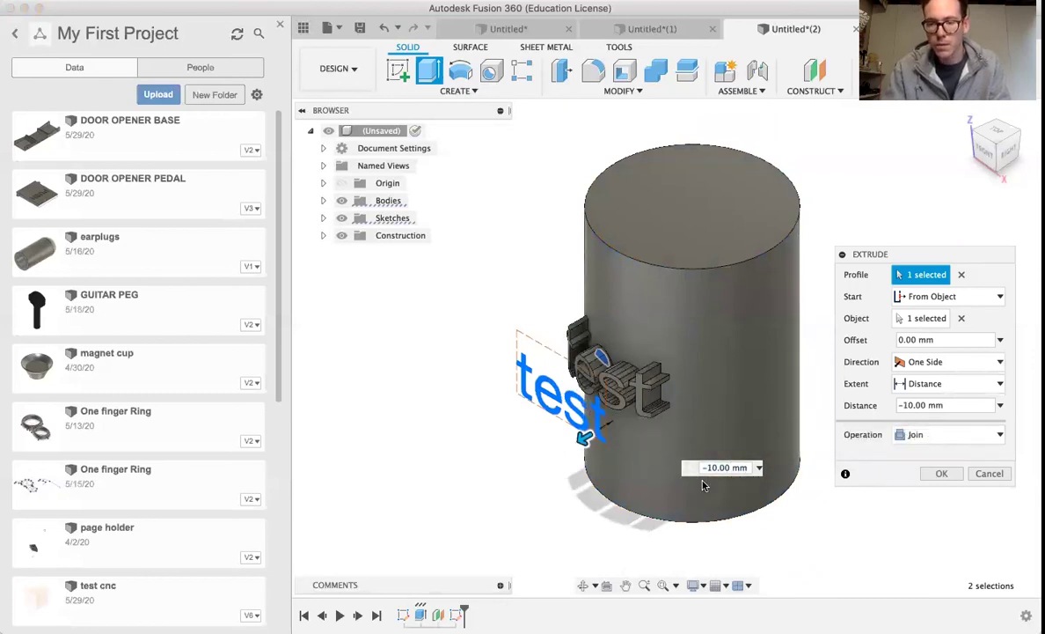
key("BackSpace")
key("BackSpace")
key("BackSpace")
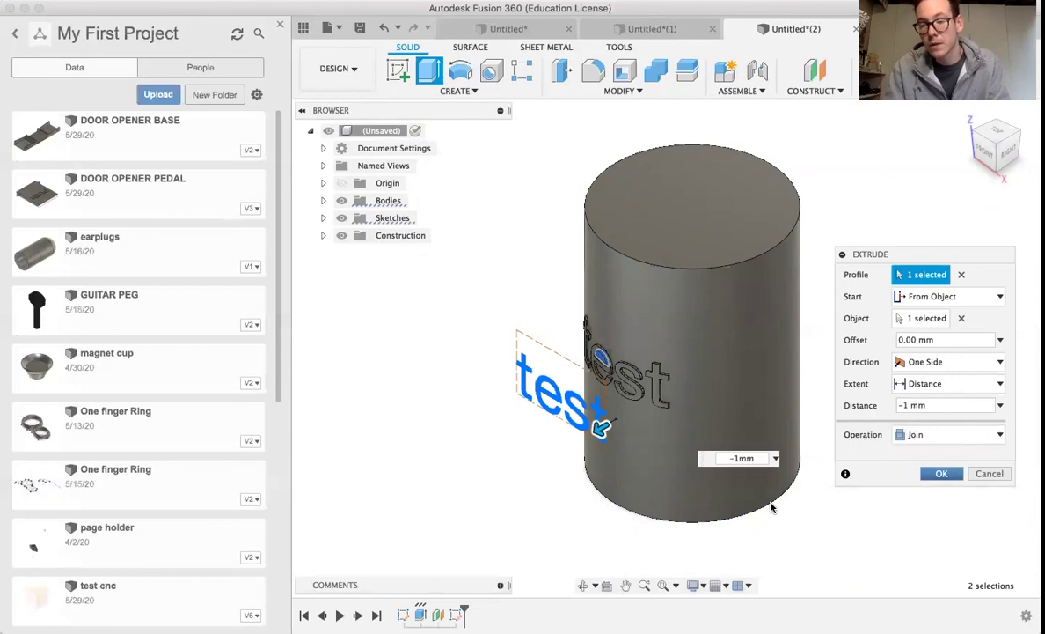
key("Return")
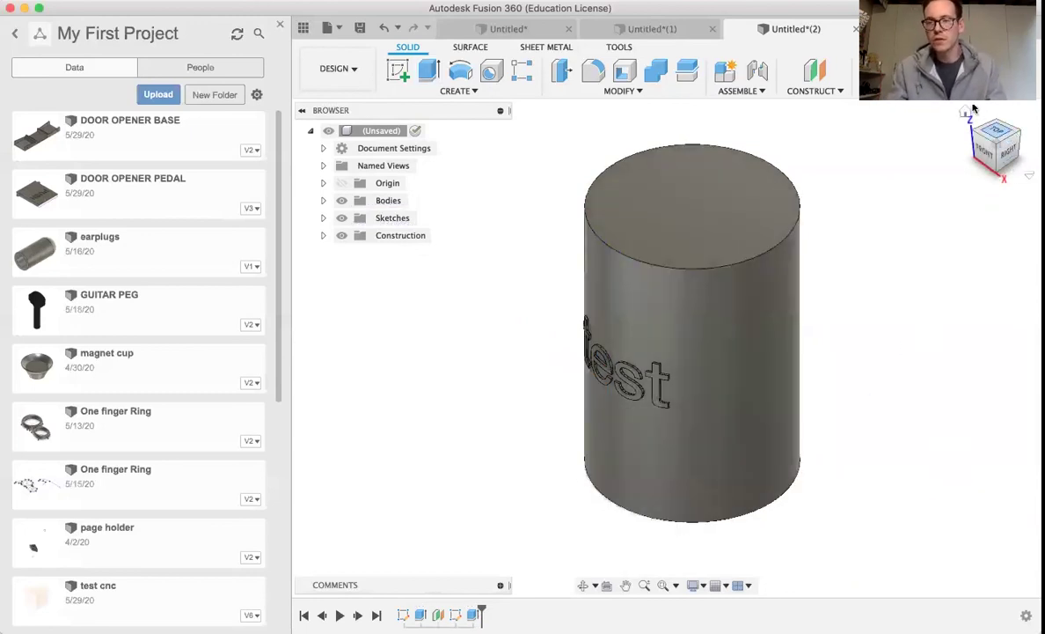
left_click(993, 155)
left_click_drag(993, 155, 994, 148)
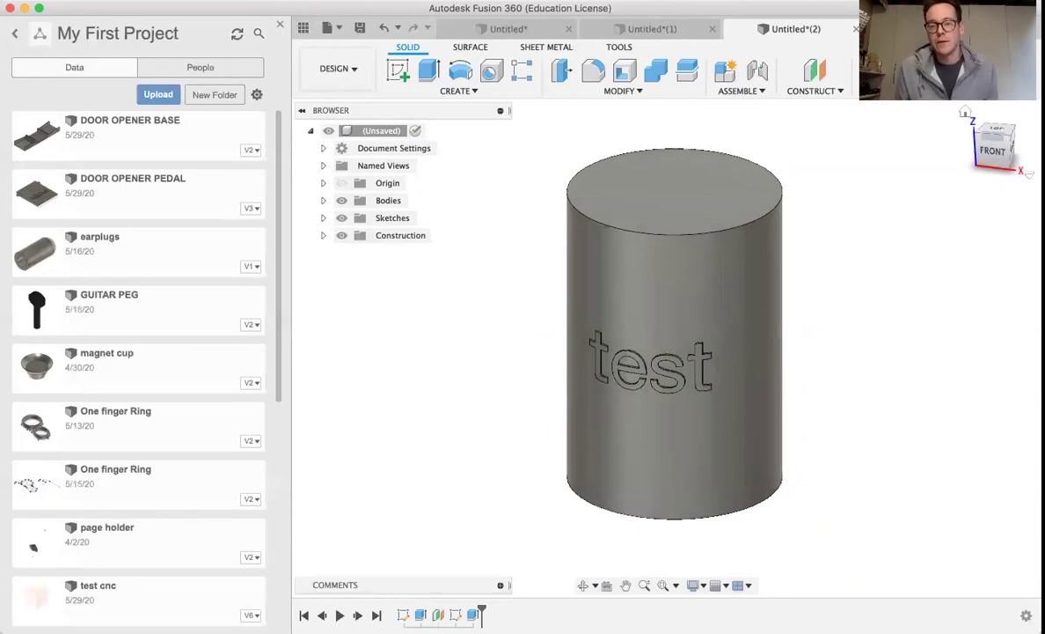